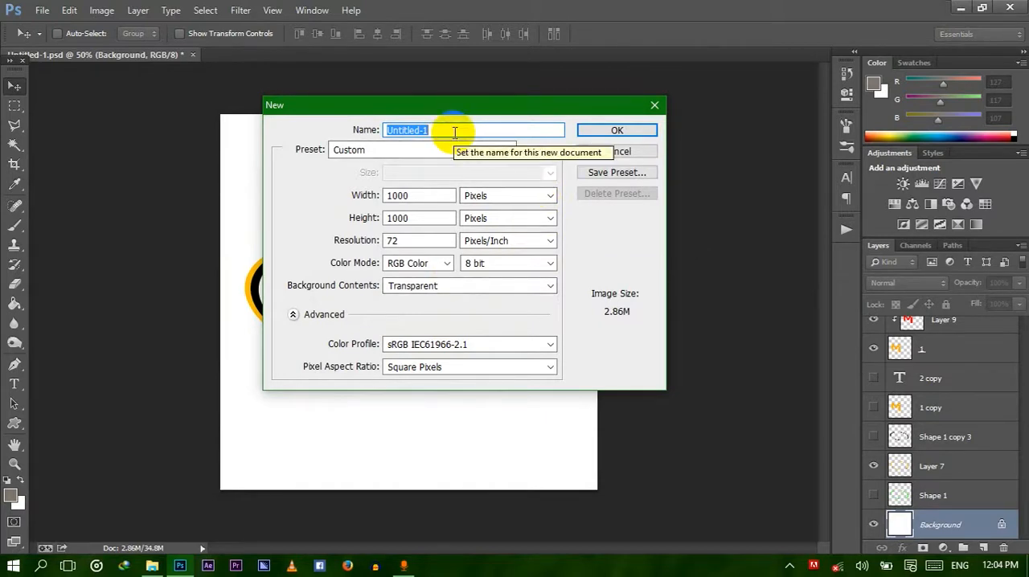
Create a new 1000 × 1000 pixel document with a transparent background, named logo.
{"action": "key", "text": "BackSpace"}
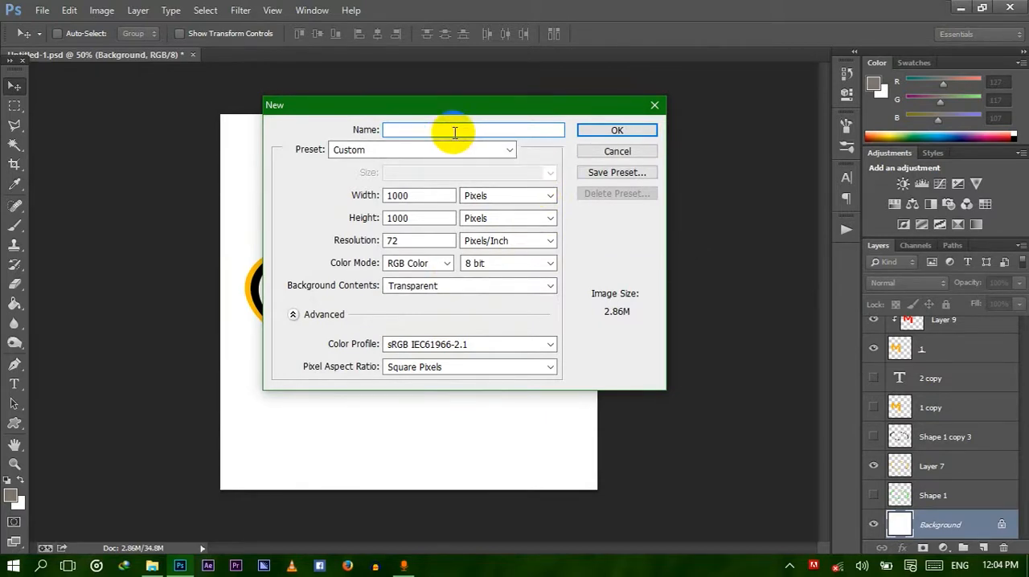
{"action": "type", "text": "logo"}
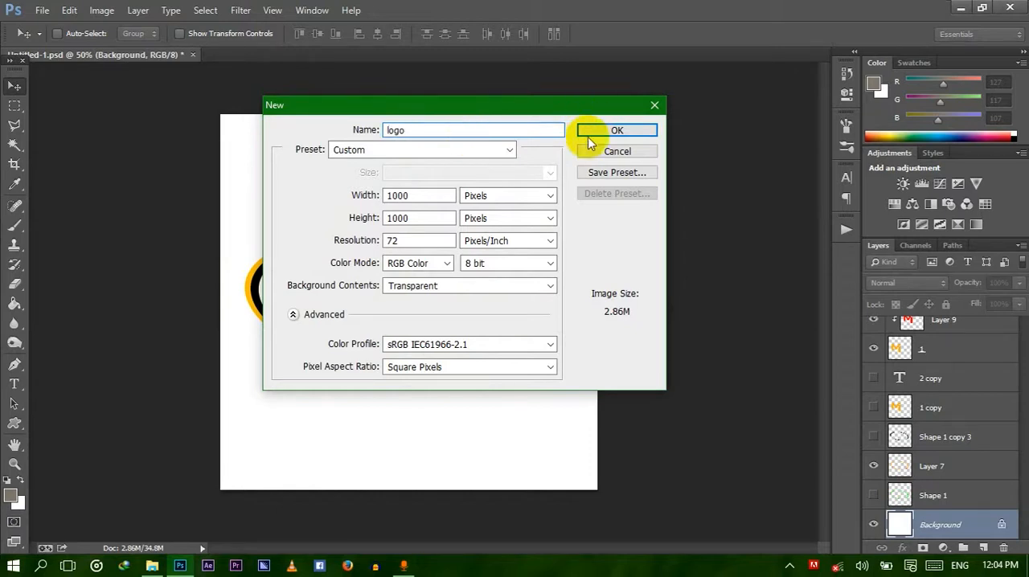
{"action": "left_click", "coordinate": [614, 130]}
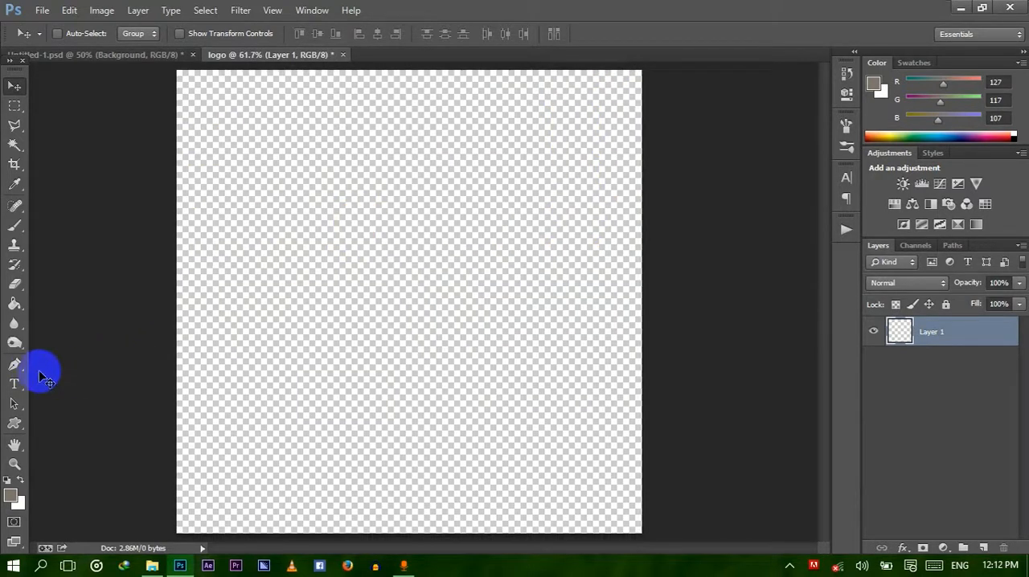
Add a text layer with the letter M in red 385 pt BatmanForeverAlternate on the canvas.
{"action": "left_click", "coordinate": [13, 385]}
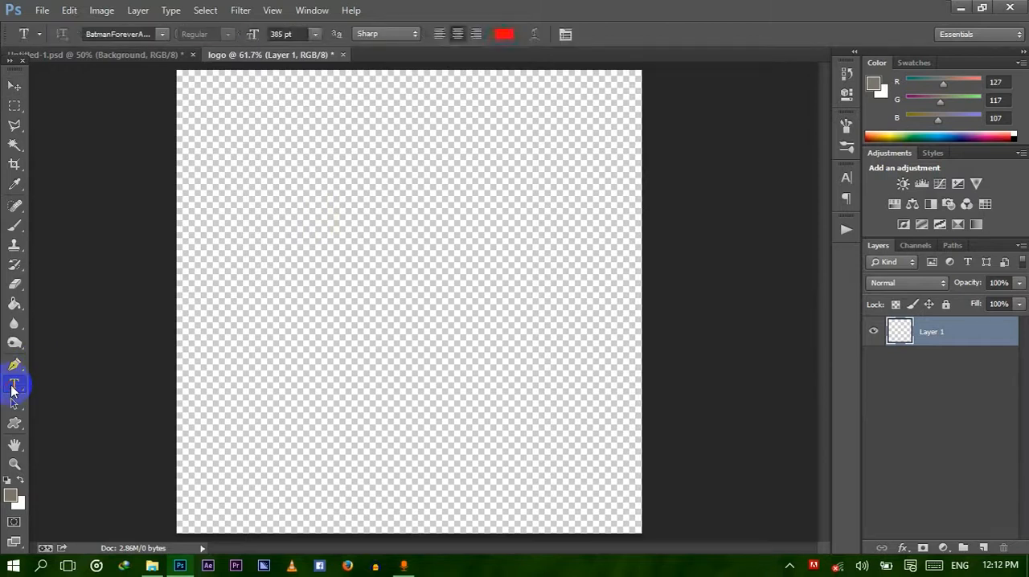
{"action": "left_click", "coordinate": [162, 34]}
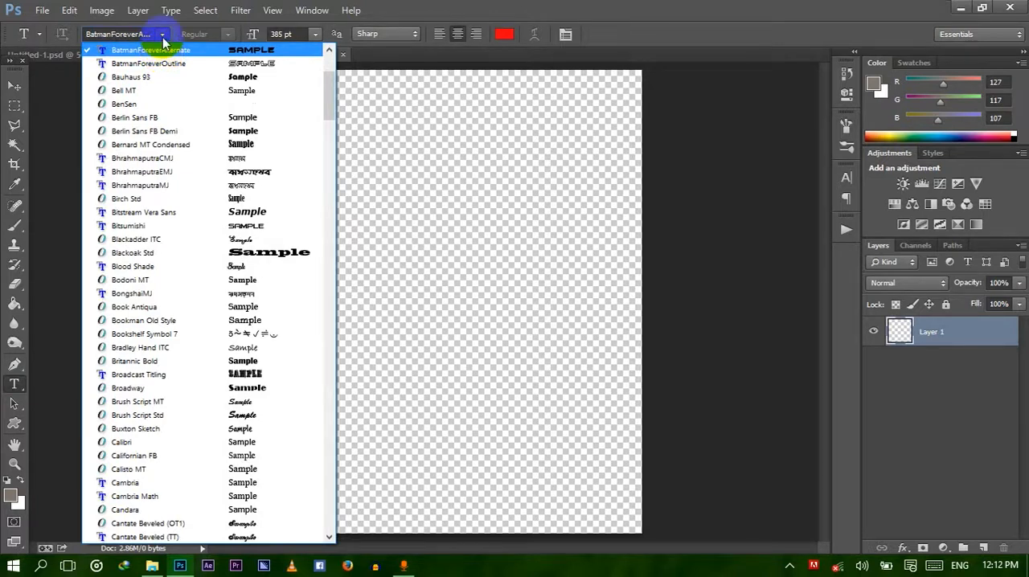
{"action": "left_click", "coordinate": [164, 33]}
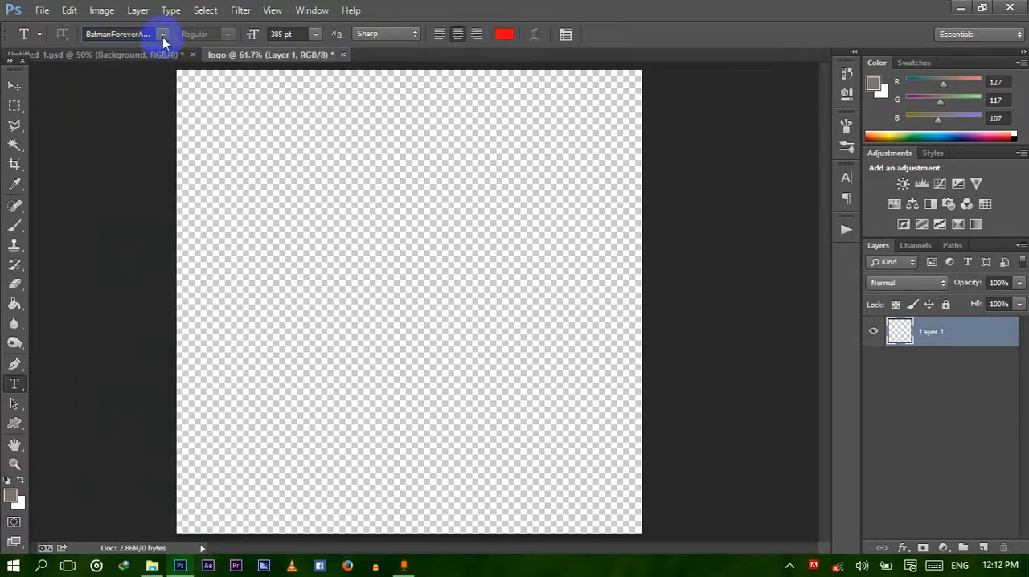
{"action": "left_click", "coordinate": [363, 300]}
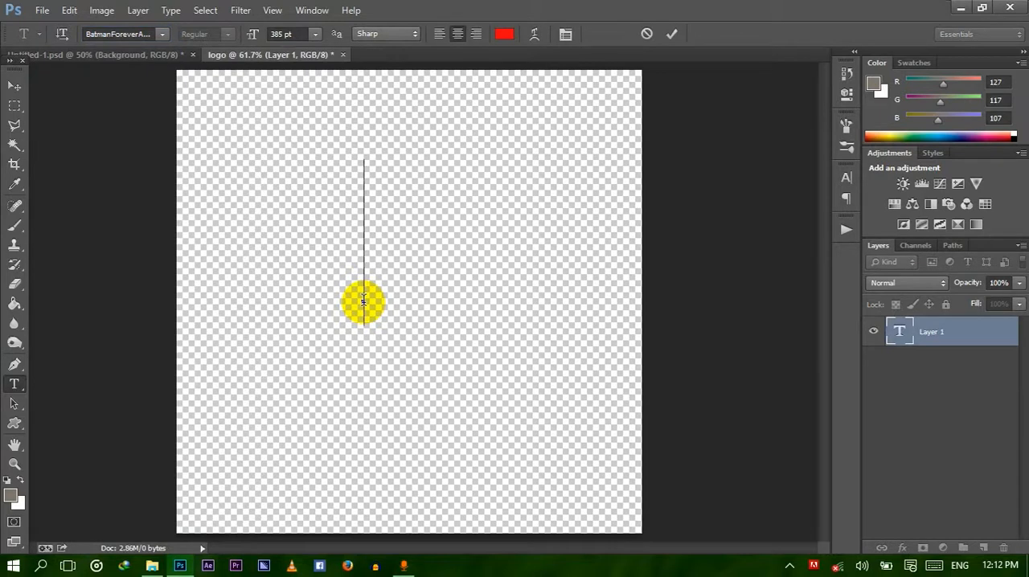
{"action": "type", "text": "M"}
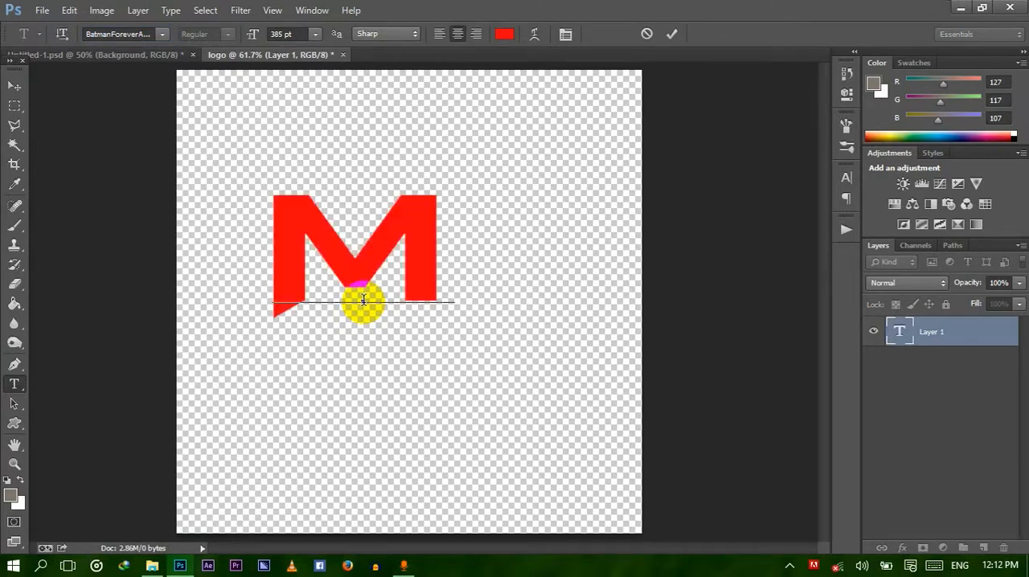
{"action": "left_click", "coordinate": [935, 342]}
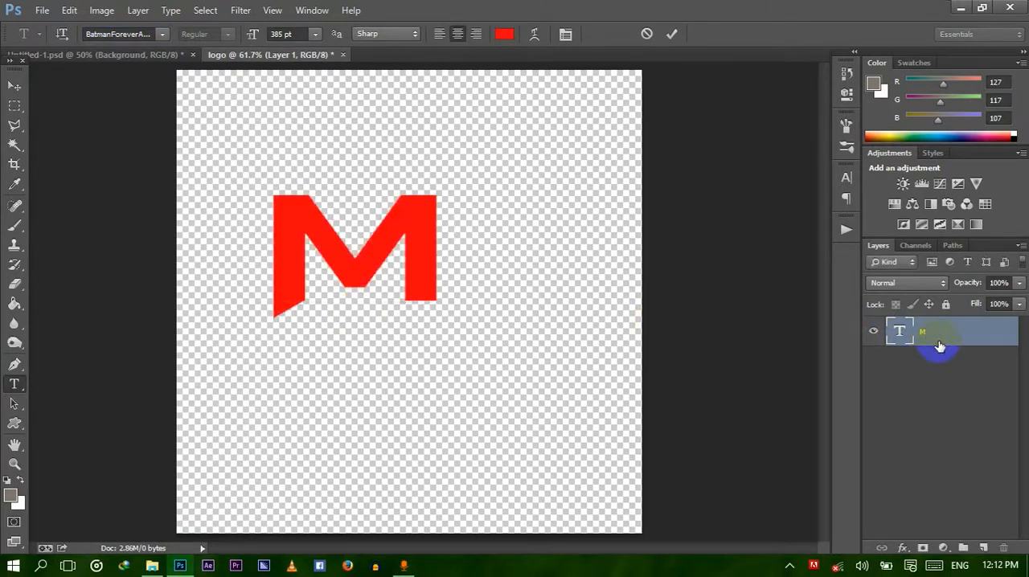
Add the digits 1 and 2 as two separate text layers below and beside the M.
{"action": "left_click", "coordinate": [388, 381]}
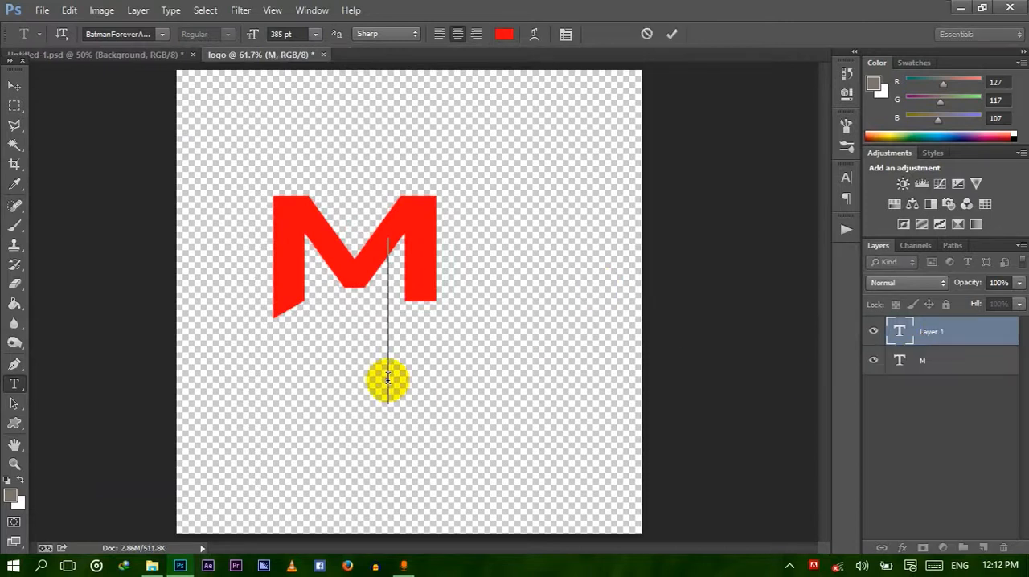
{"action": "type", "text": "I"}
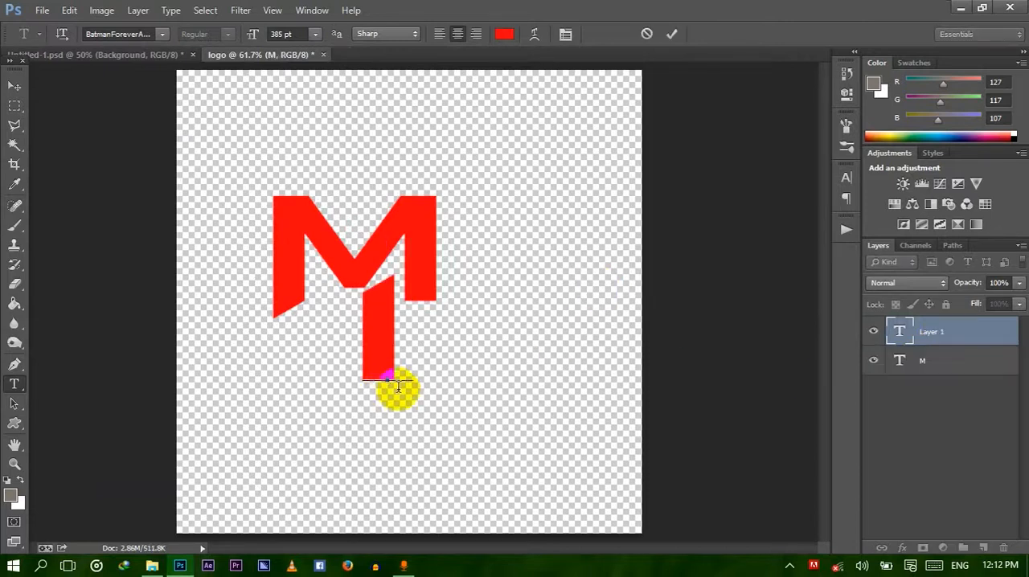
{"action": "left_click", "coordinate": [957, 337]}
{"action": "left_click", "coordinate": [502, 364]}
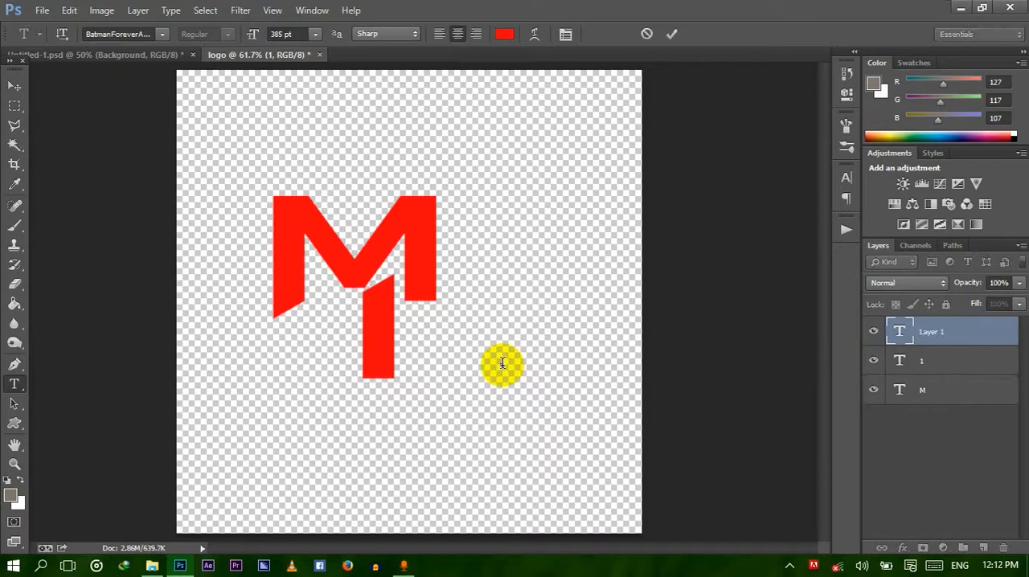
{"action": "type", "text": "2"}
{"action": "left_click", "coordinate": [939, 340]}
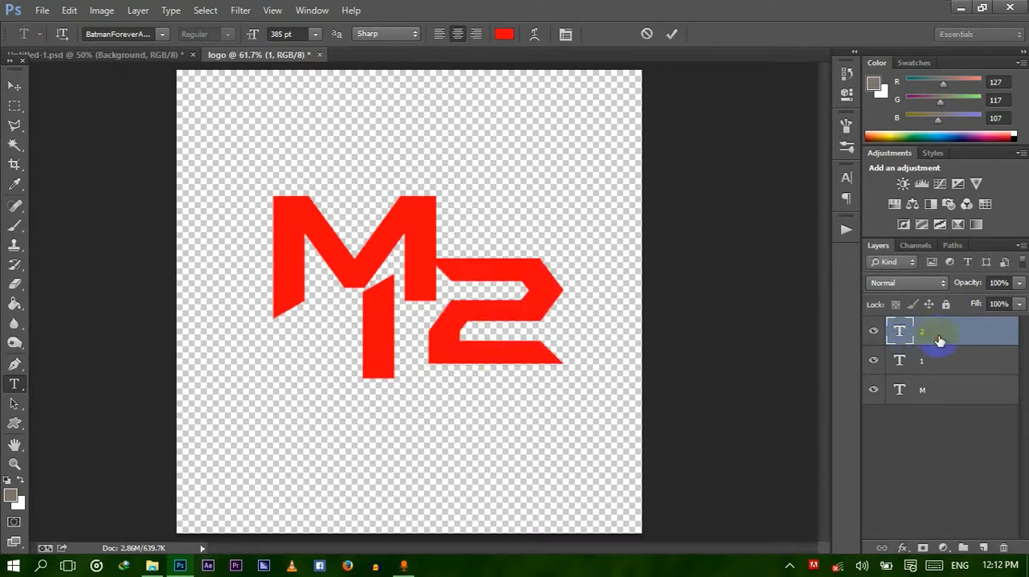
Move the M down and to the left so that its right leg overlaps the 1.
{"action": "left_click", "coordinate": [930, 394]}
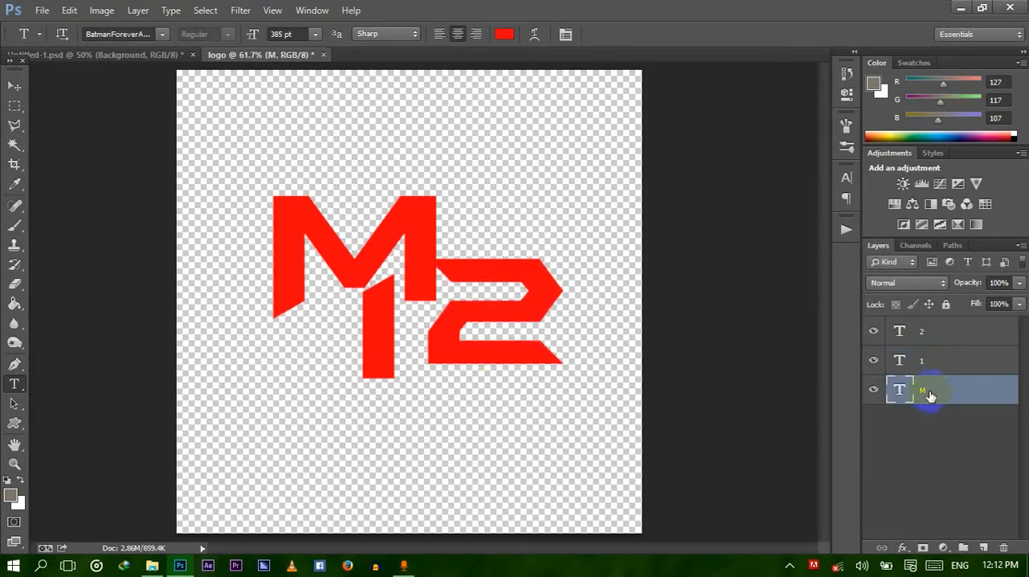
{"action": "left_click", "coordinate": [13, 86]}
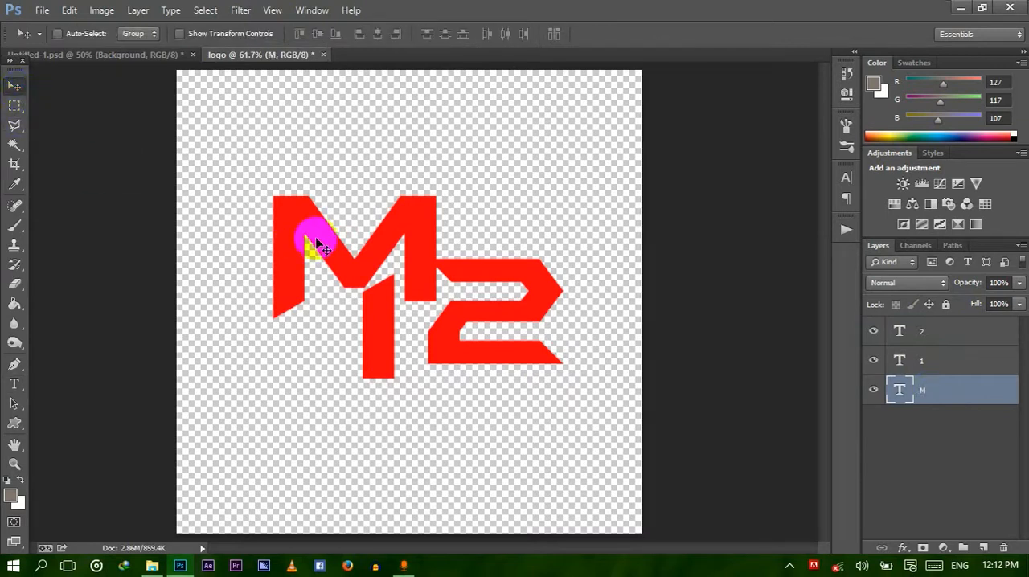
{"action": "left_click_drag", "start_coordinate": [319, 244], "coordinate": [300, 294]}
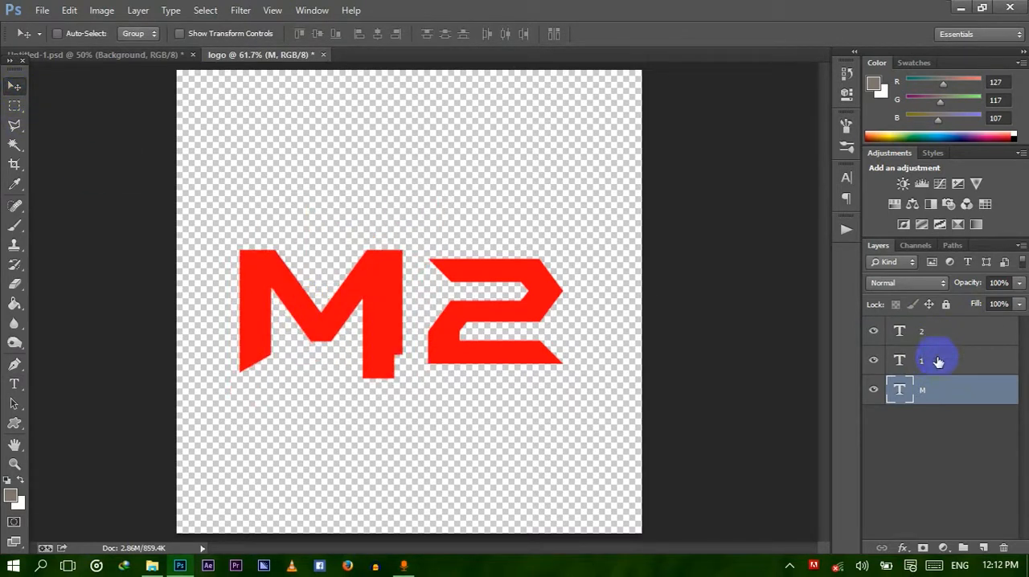
Change the text colour of the 1 to near-black #080808.
{"action": "left_click", "coordinate": [939, 361]}
{"action": "left_click", "coordinate": [13, 385]}
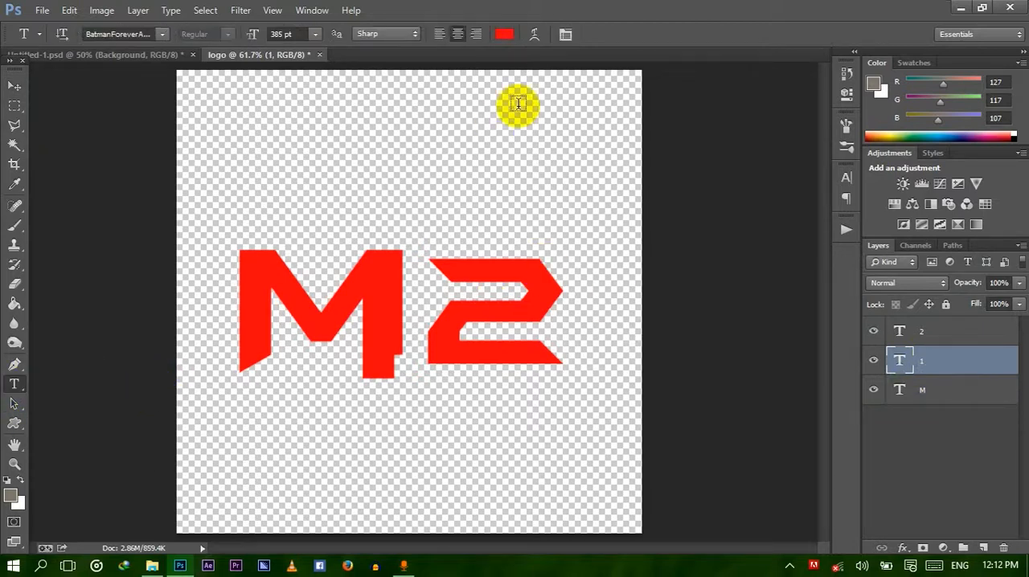
{"action": "left_click", "coordinate": [504, 34]}
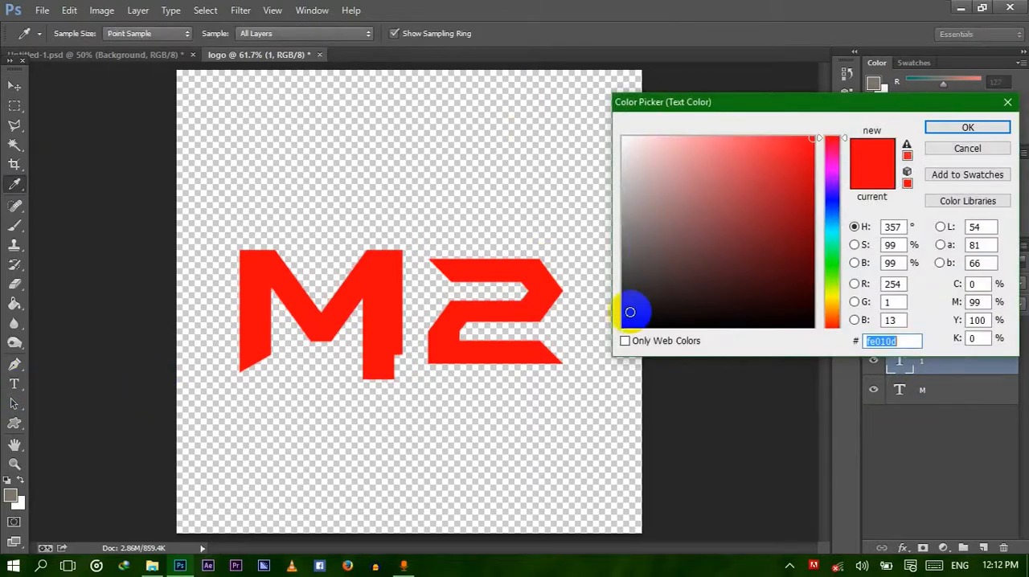
{"action": "left_click", "coordinate": [627, 322]}
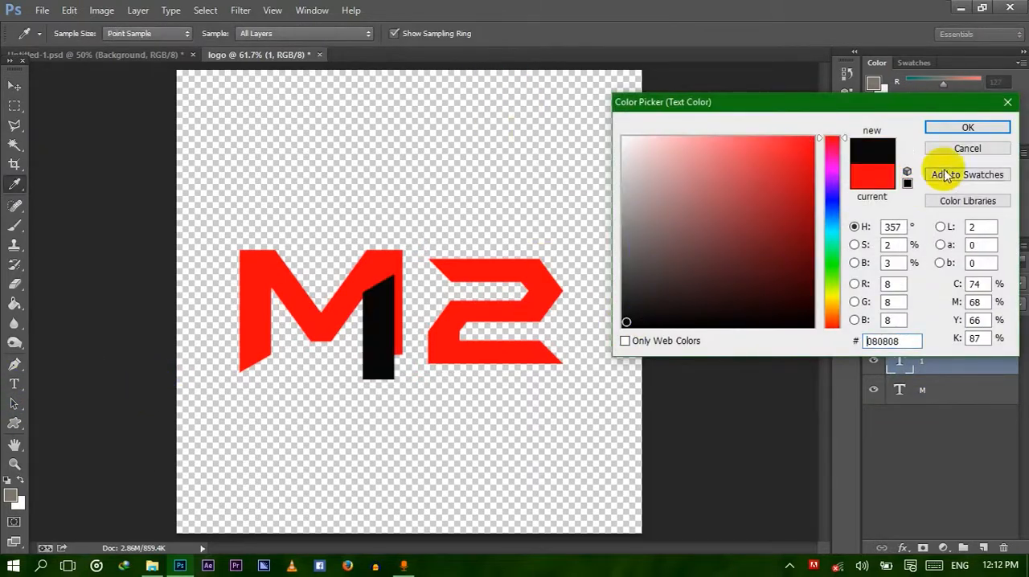
{"action": "left_click", "coordinate": [969, 129]}
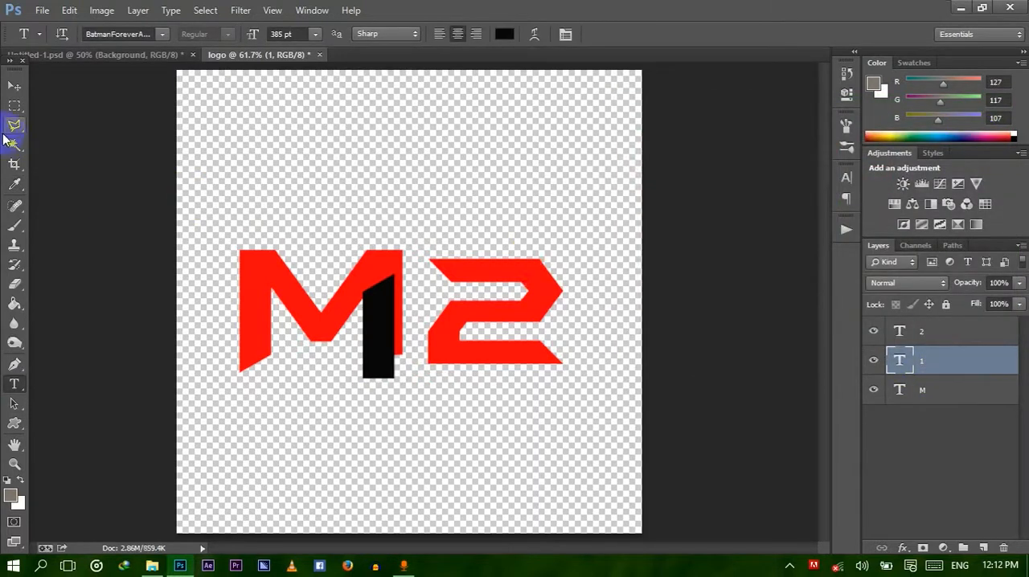
Move the 1 over the M's right leg so that their right edges line up and the 1 extends below the M.
{"action": "left_click", "coordinate": [13, 85]}
{"action": "left_click_drag", "start_coordinate": [373, 351], "coordinate": [386, 363]}
{"action": "key", "text": "Down"}
{"action": "key", "text": "Down"}
{"action": "key", "text": "Down"}
{"action": "key", "text": "Down"}
{"action": "key", "text": "Down"}
{"action": "key", "text": "Down"}
{"action": "key", "text": "Down"}
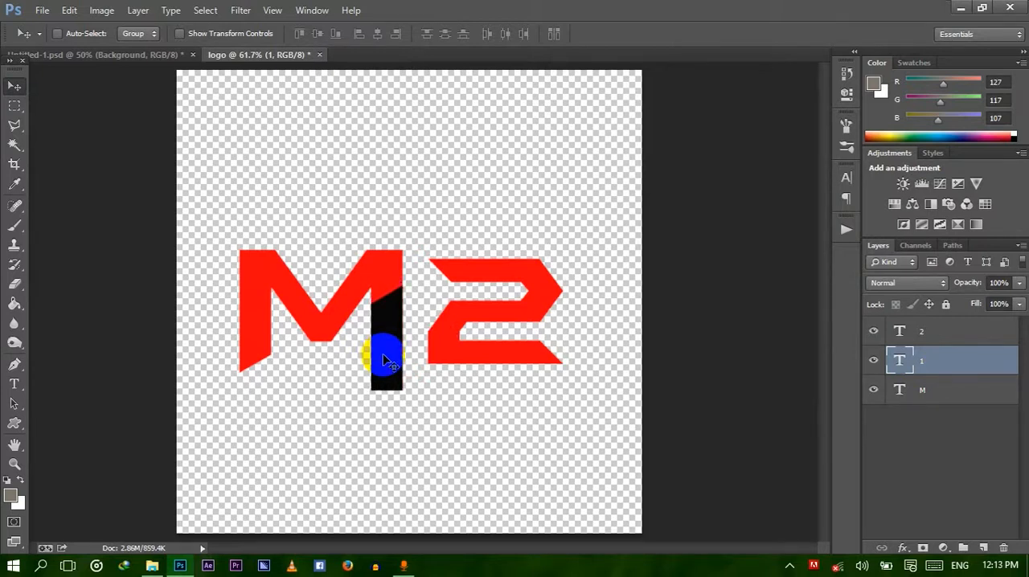
{"action": "key", "text": "Down"}
{"action": "key", "text": "Down"}
{"action": "key", "text": "Up"}
Move the 2 next to the 1 with their bottom edges level and a narrow gap between them.
{"action": "left_click", "coordinate": [957, 336]}
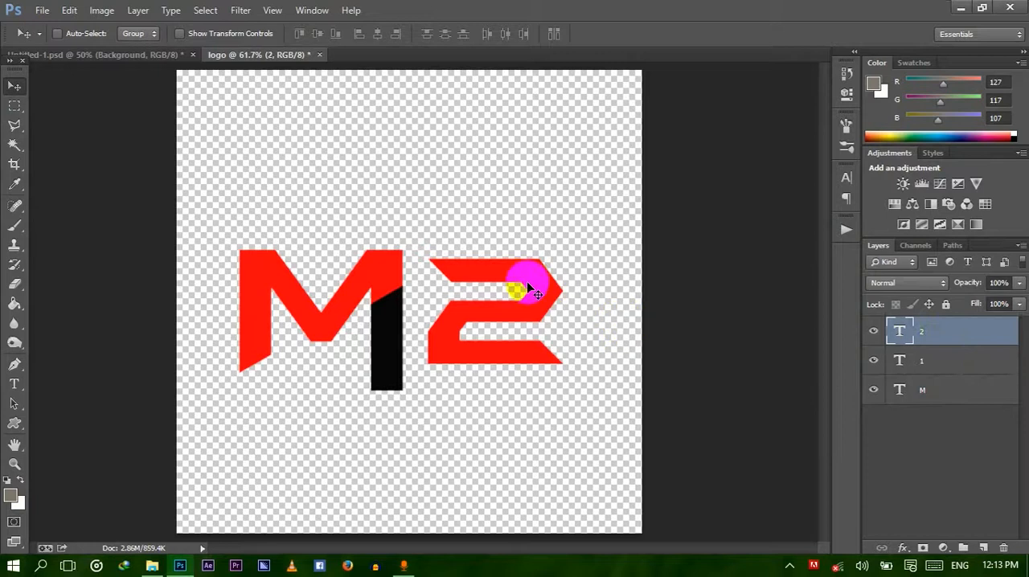
{"action": "left_click_drag", "start_coordinate": [528, 287], "coordinate": [516, 314]}
{"action": "key", "text": "Left"}
{"action": "key", "text": "Left"}
{"action": "key", "text": "Left"}
{"action": "key", "text": "Left"}
{"action": "key", "text": "Left"}
{"action": "key", "text": "Left"}
{"action": "key", "text": "Left"}
{"action": "key", "text": "Left"}
{"action": "key", "text": "Left"}
{"action": "key", "text": "Left"}
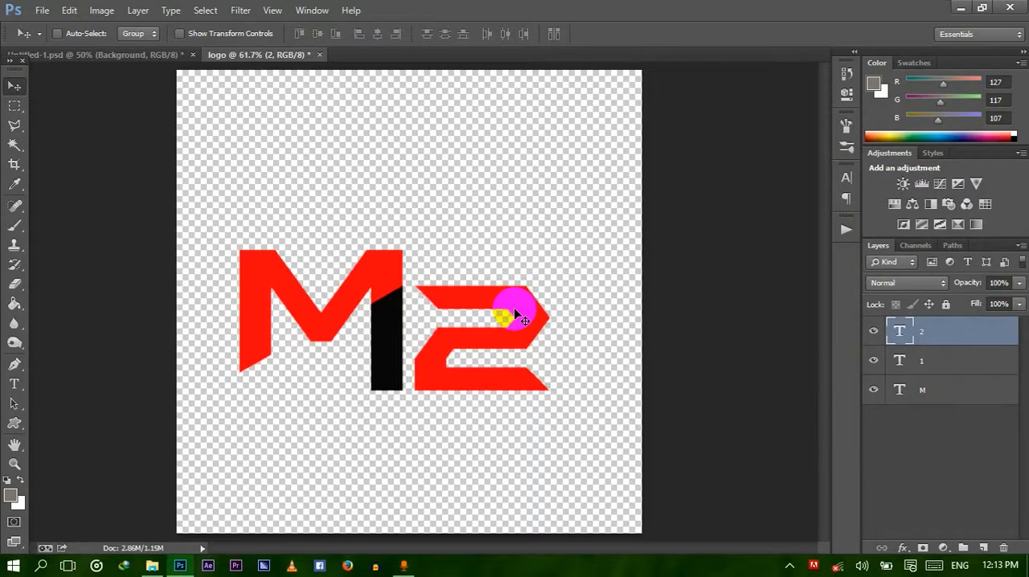
{"action": "key", "text": "Left"}
{"action": "key", "text": "Left"}
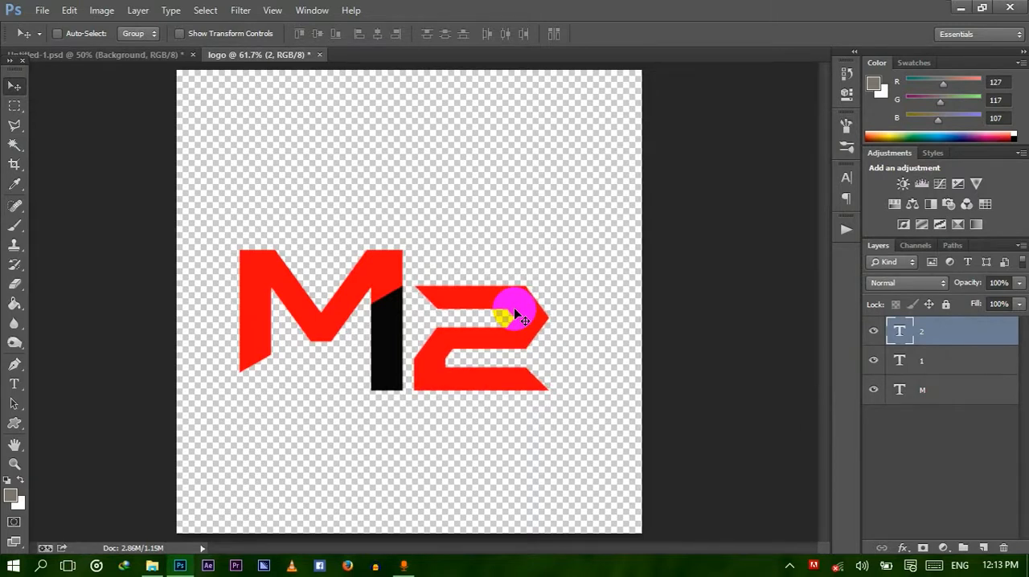
Move the M, 1 and 2 layers together to the centre of the canvas.
{"action": "left_click", "coordinate": [940, 399], "text": "shift"}
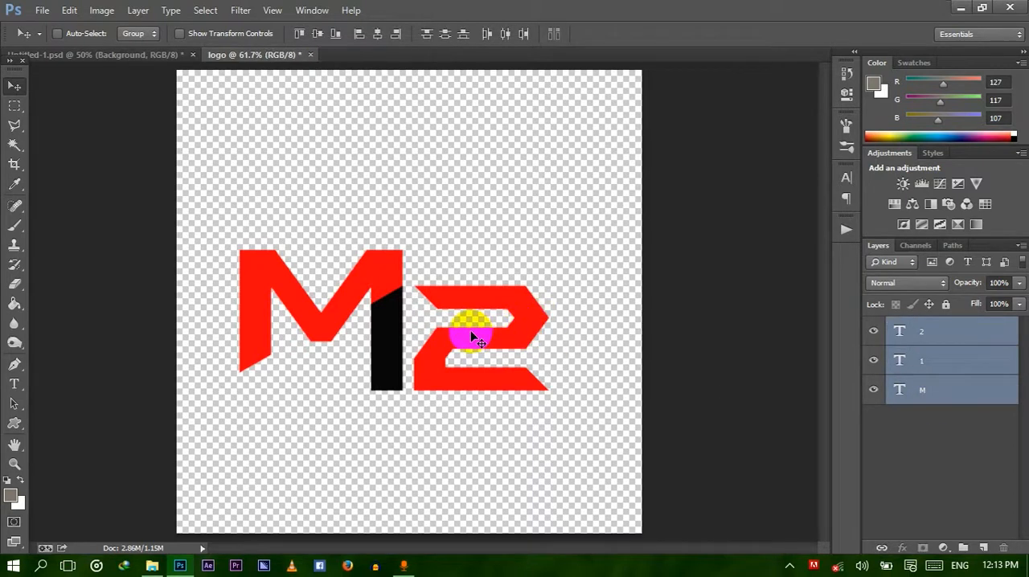
{"action": "left_click_drag", "start_coordinate": [471, 333], "coordinate": [499, 321]}
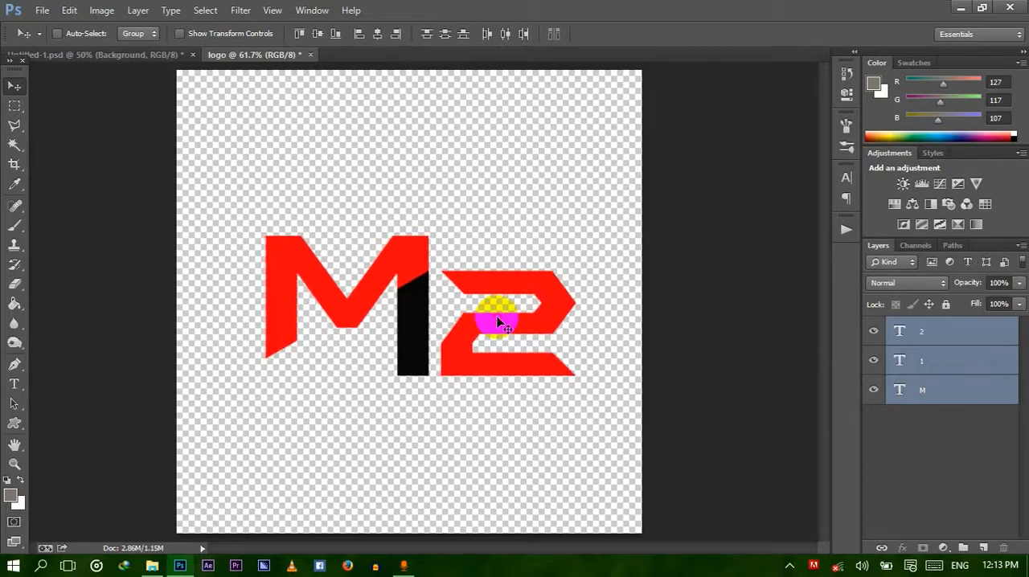
Rasterize the M, 1 and 2 text layers one by one and make the M layer active.
{"action": "left_click", "coordinate": [953, 392]}
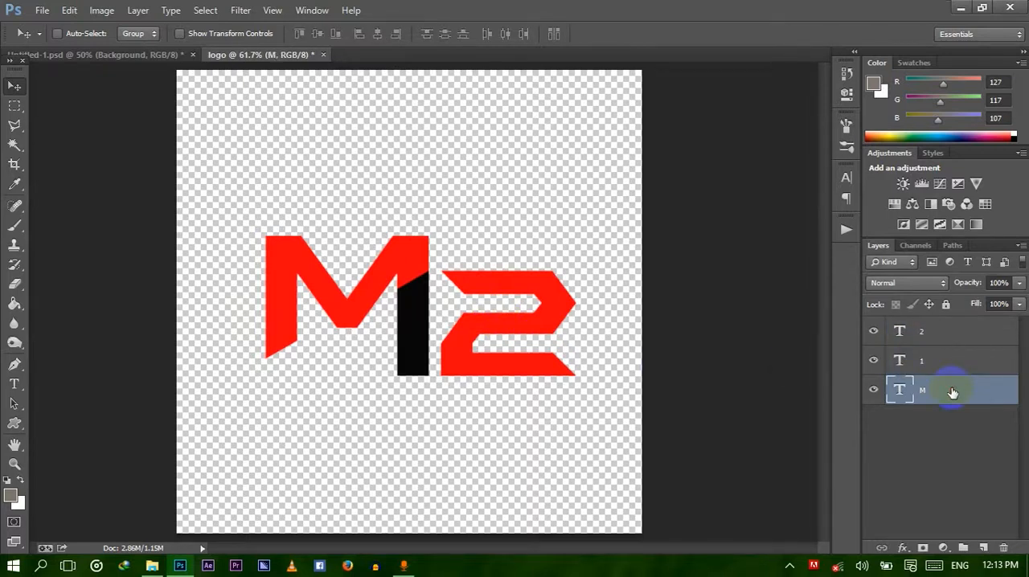
{"action": "right_click", "coordinate": [952, 393]}
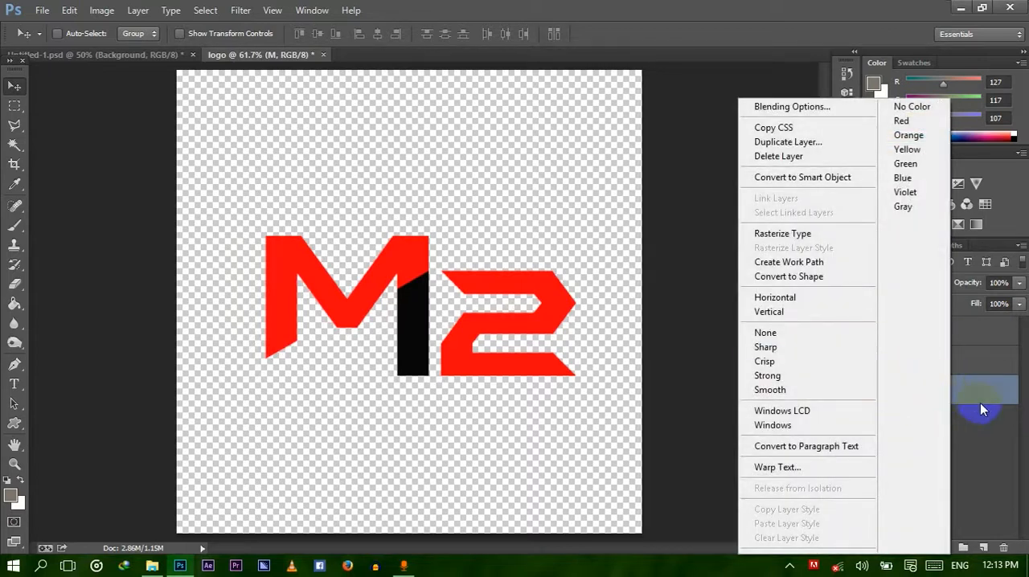
{"action": "left_click", "coordinate": [984, 404]}
{"action": "right_click", "coordinate": [986, 402]}
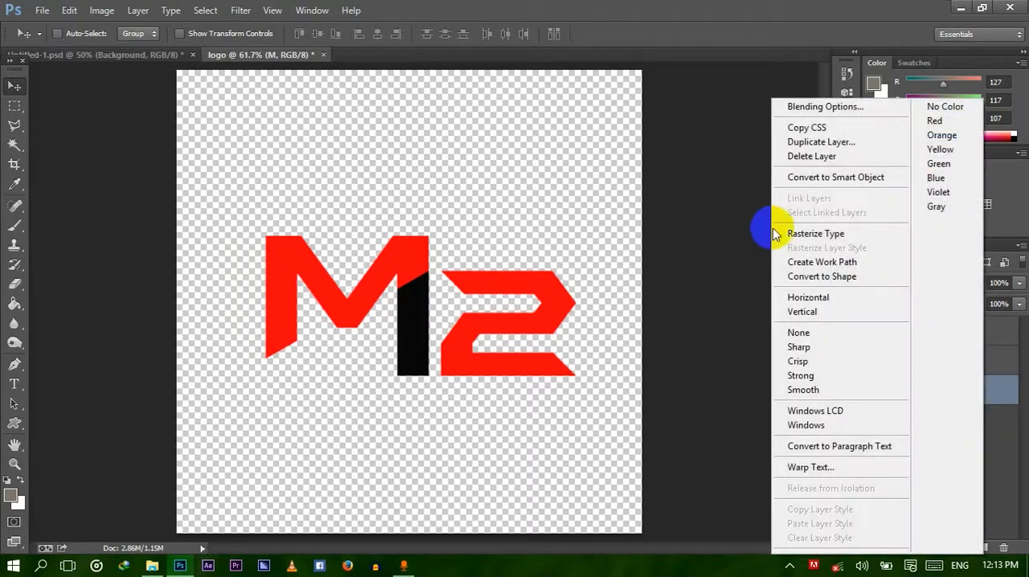
{"action": "left_click", "coordinate": [822, 236]}
{"action": "left_click", "coordinate": [935, 361]}
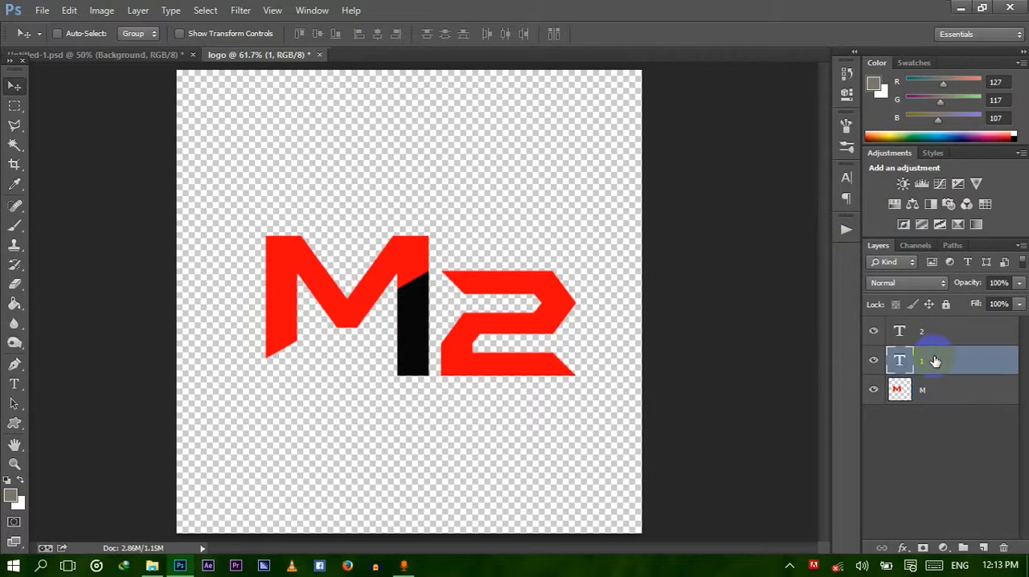
{"action": "right_click", "coordinate": [935, 361]}
{"action": "left_click", "coordinate": [775, 234]}
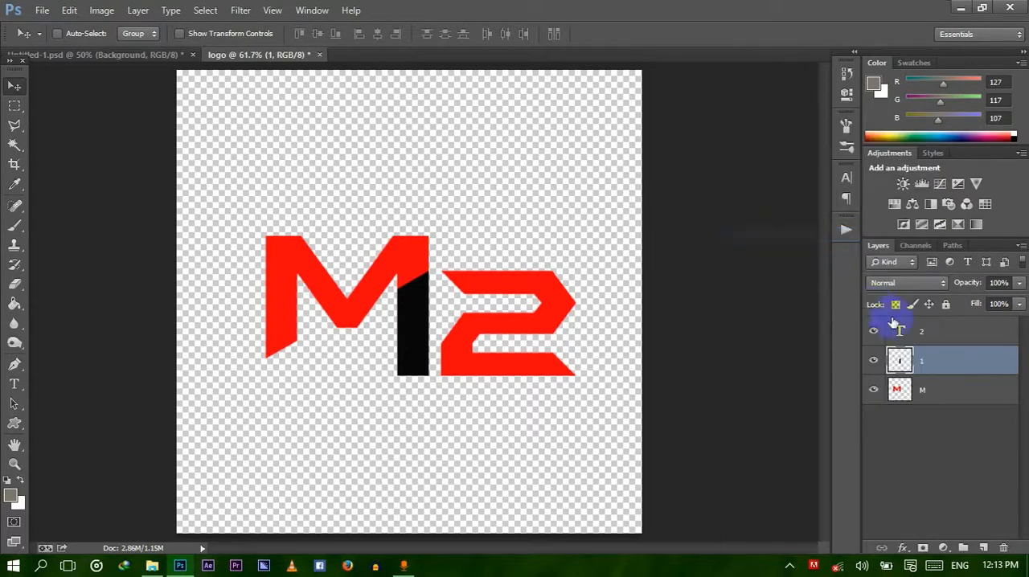
{"action": "left_click", "coordinate": [935, 330]}
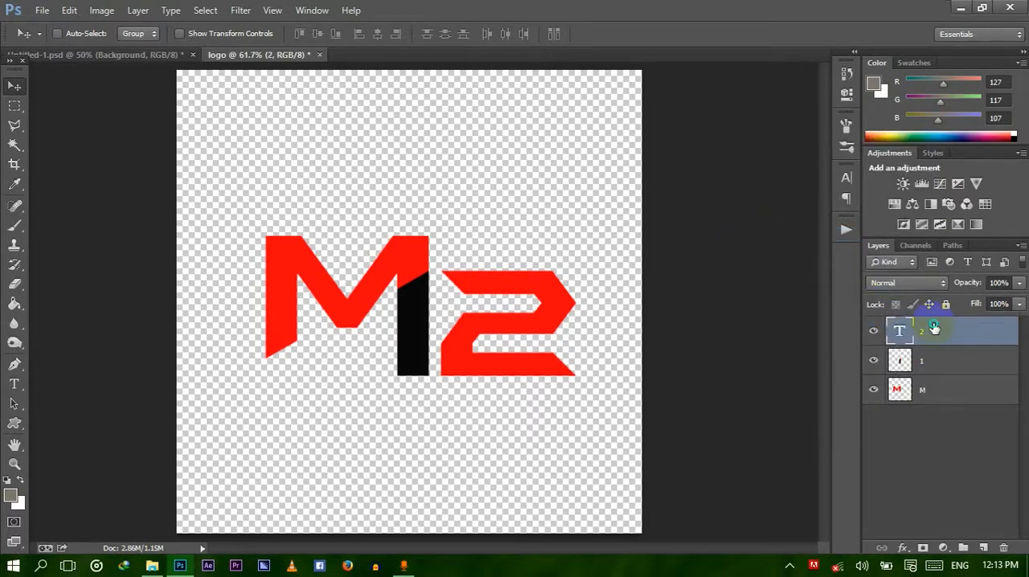
{"action": "right_click", "coordinate": [935, 328]}
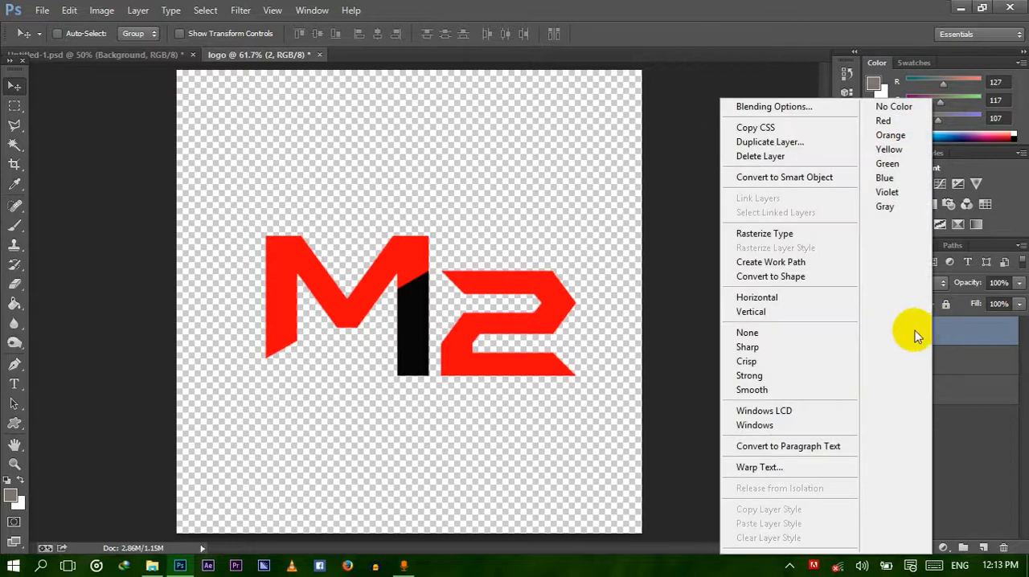
{"action": "left_click", "coordinate": [789, 236]}
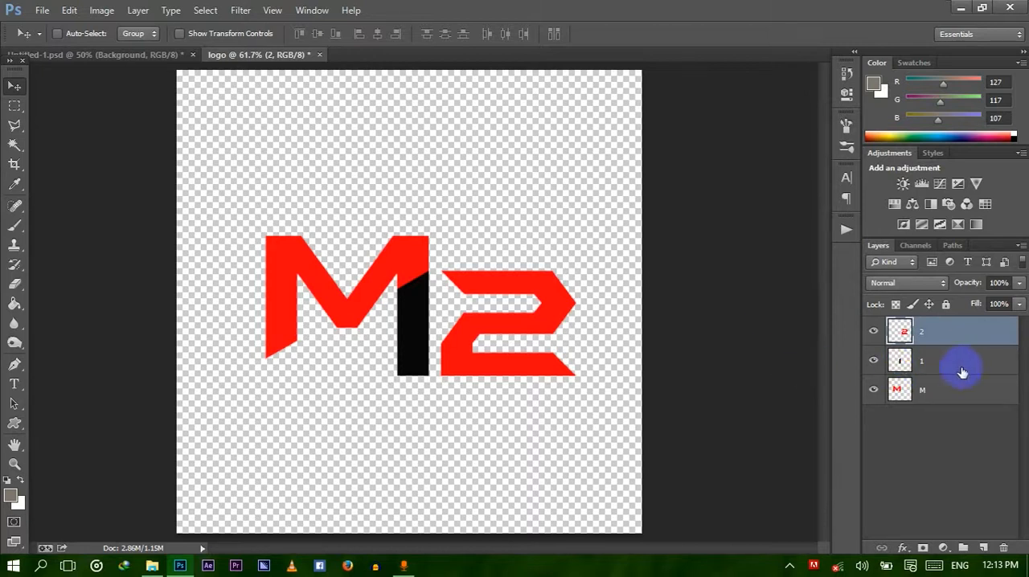
{"action": "left_click", "coordinate": [937, 391]}
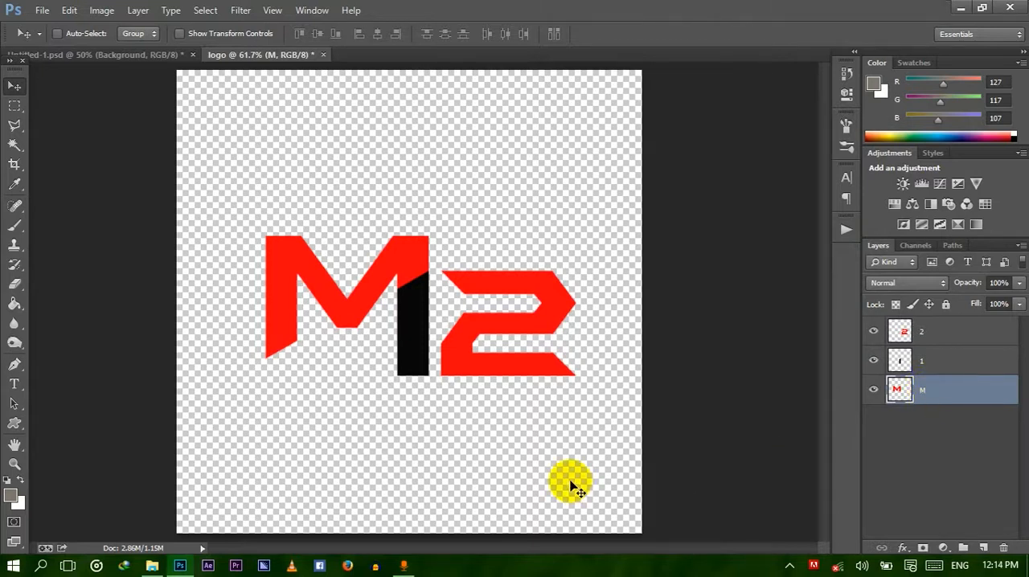
Cut a slanted band out of the M's right leg directly above the 1 using a Polygonal Lasso selection, and deselect.
{"action": "scroll", "coordinate": [569, 486], "scroll_direction": "up", "scroll_amount": 3}
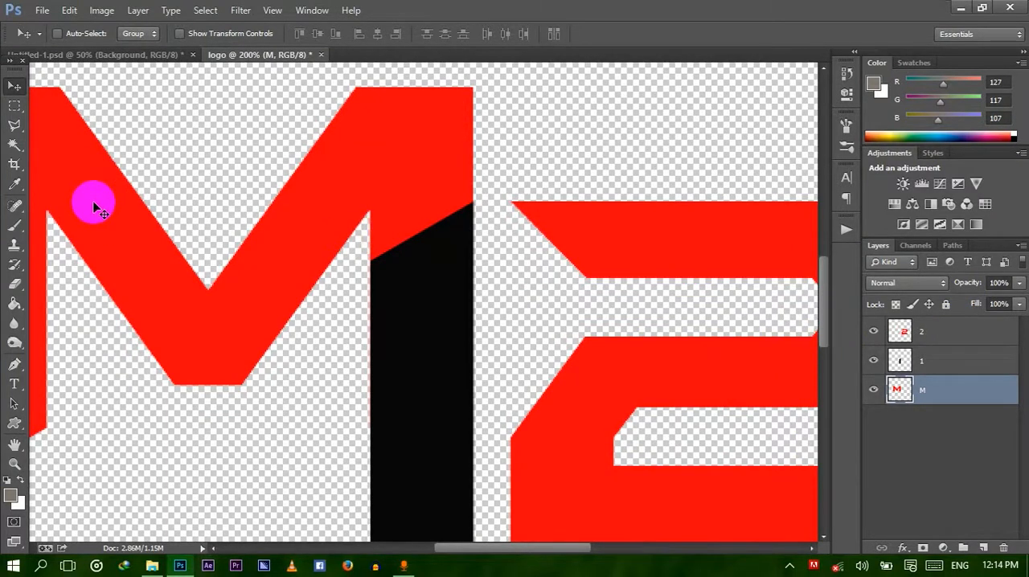
{"action": "left_click", "coordinate": [16, 164]}
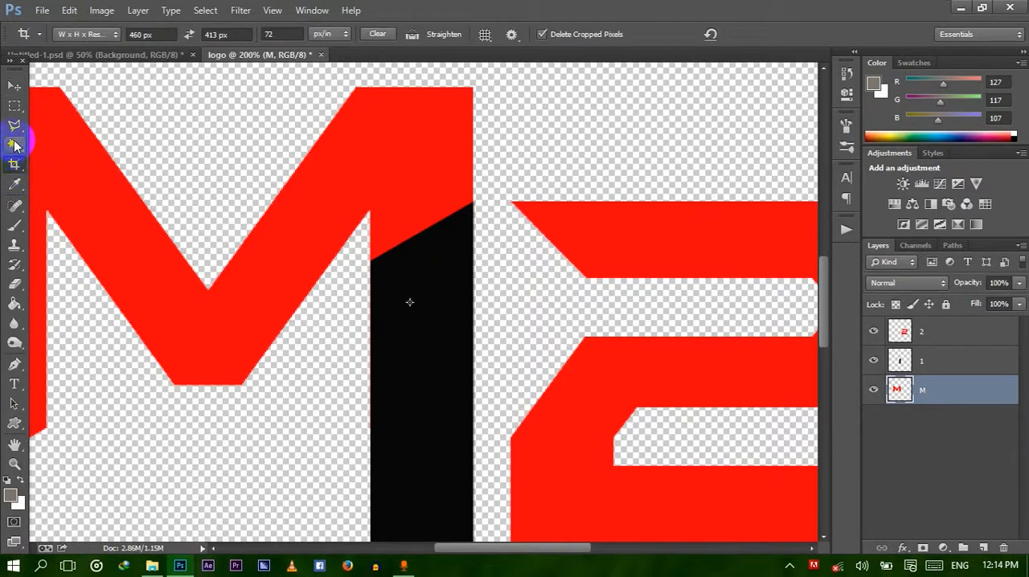
{"action": "left_click", "coordinate": [14, 126]}
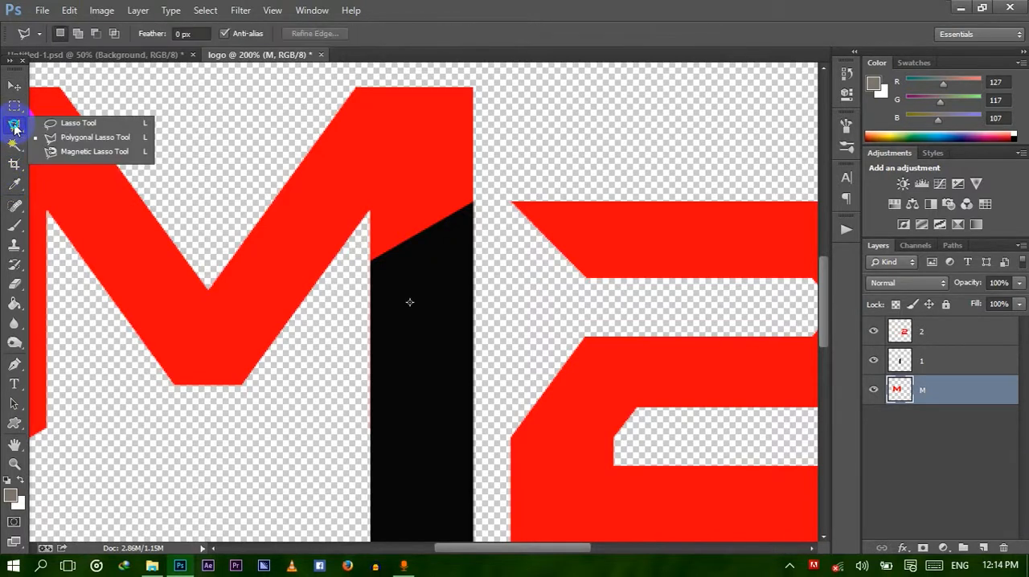
{"action": "left_click", "coordinate": [92, 139]}
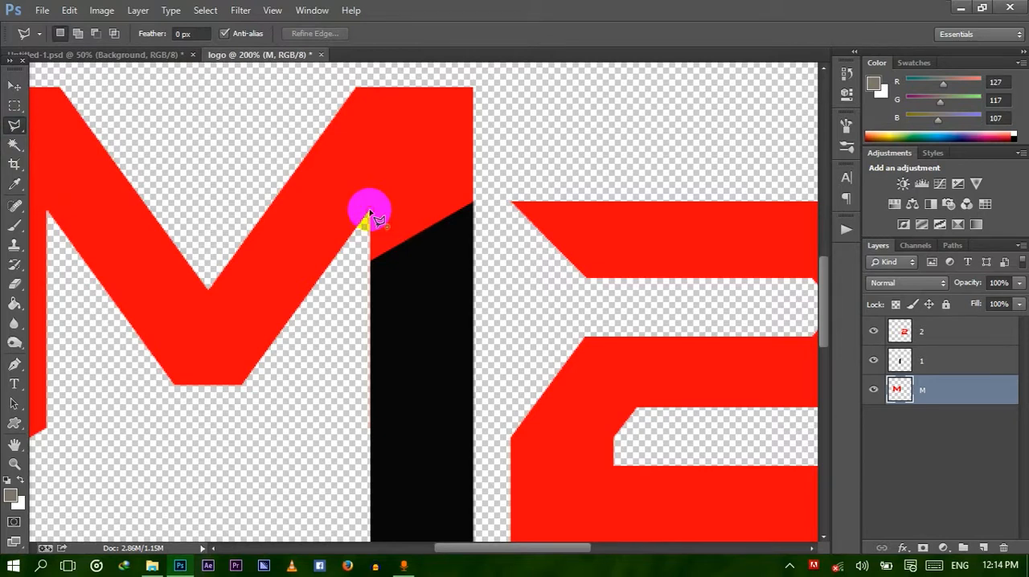
{"action": "left_click", "coordinate": [469, 142]}
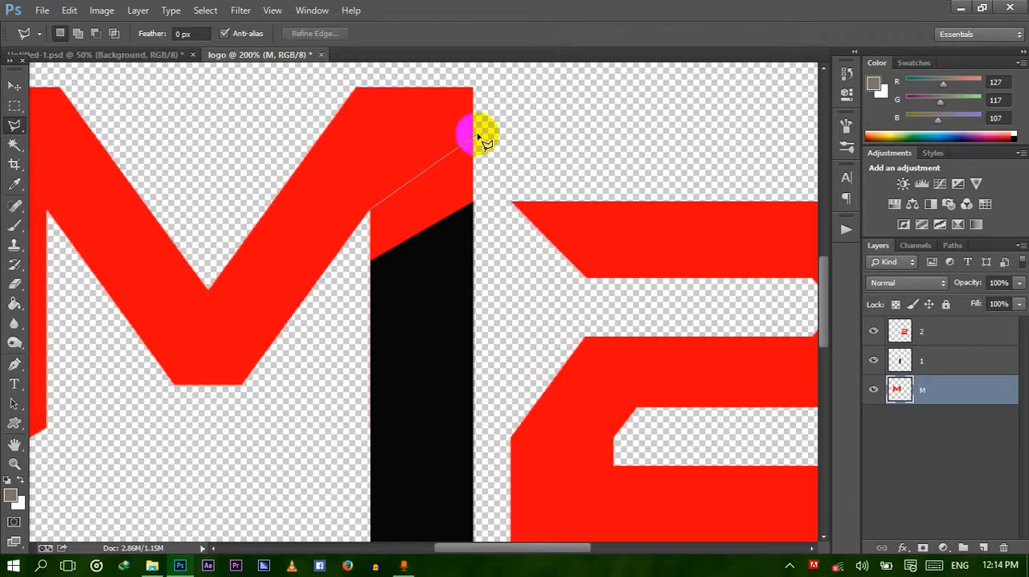
{"action": "left_click", "coordinate": [475, 136]}
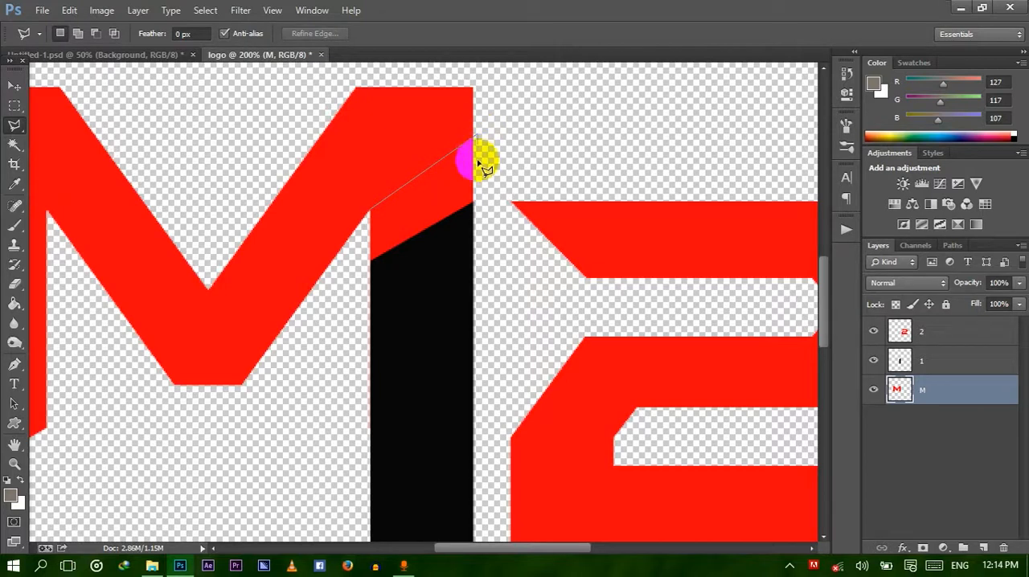
{"action": "left_click", "coordinate": [475, 203]}
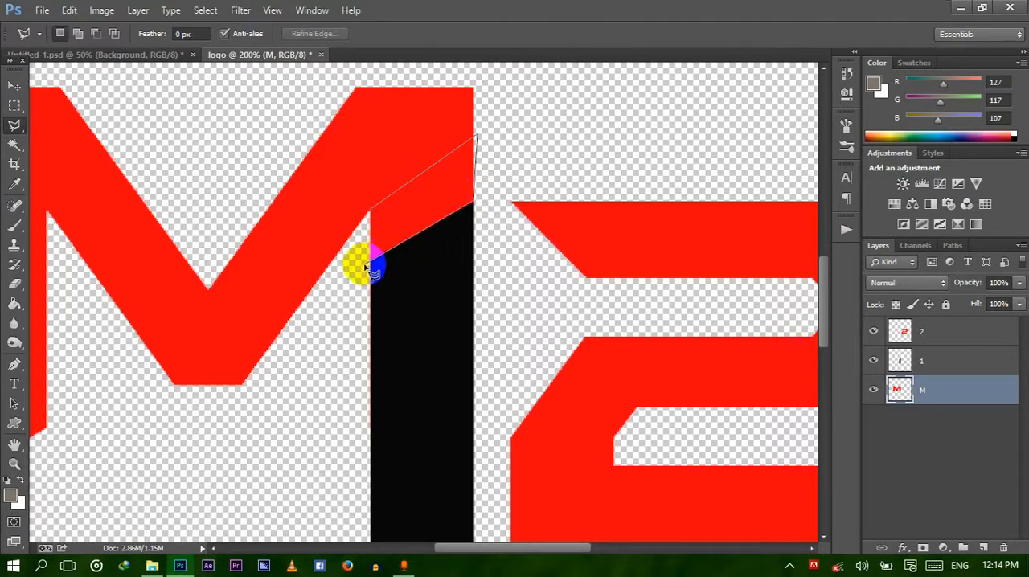
{"action": "left_click", "coordinate": [366, 263]}
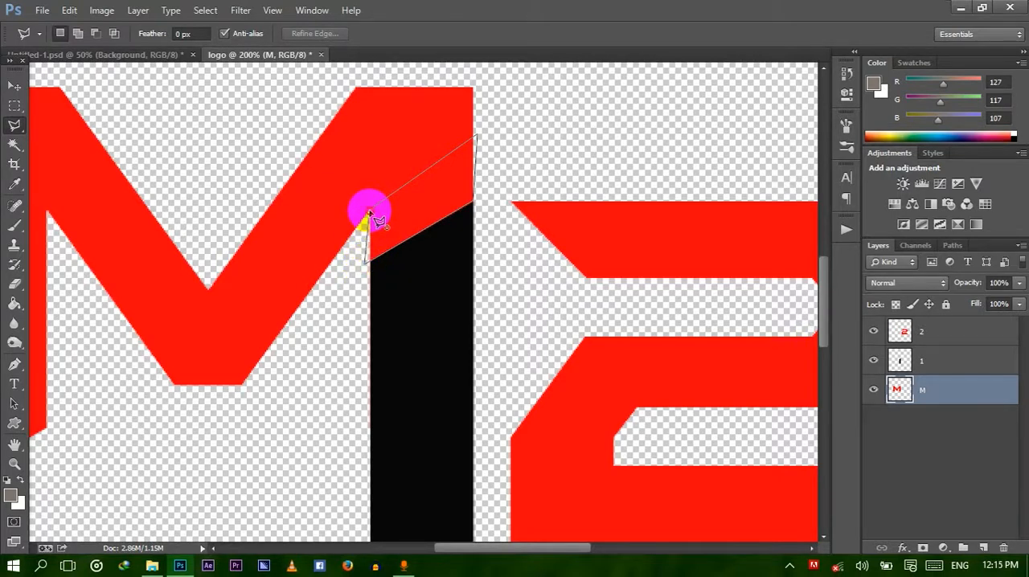
{"action": "left_click", "coordinate": [369, 214]}
{"action": "key", "text": "Delete"}
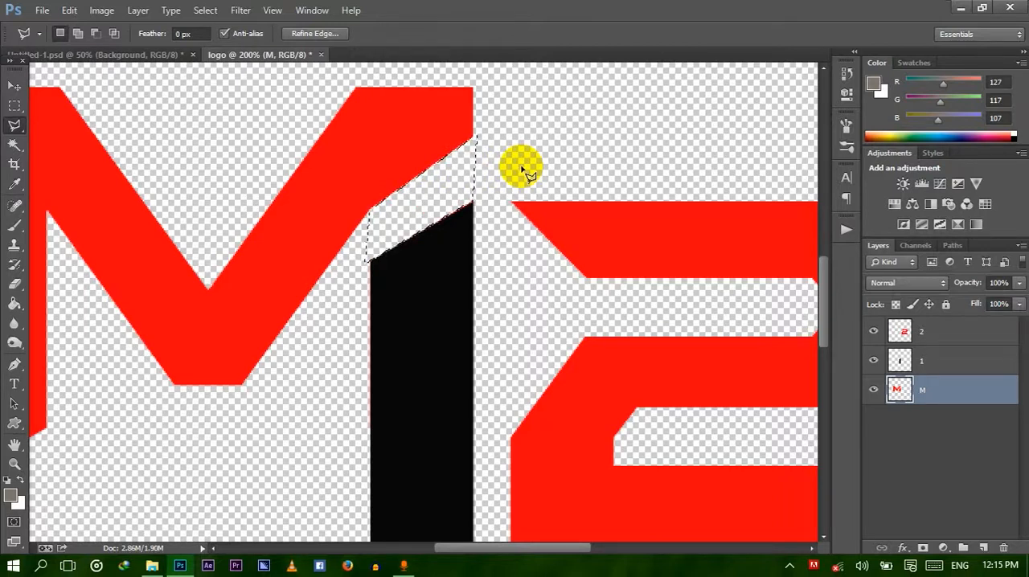
{"action": "left_click", "coordinate": [523, 169]}
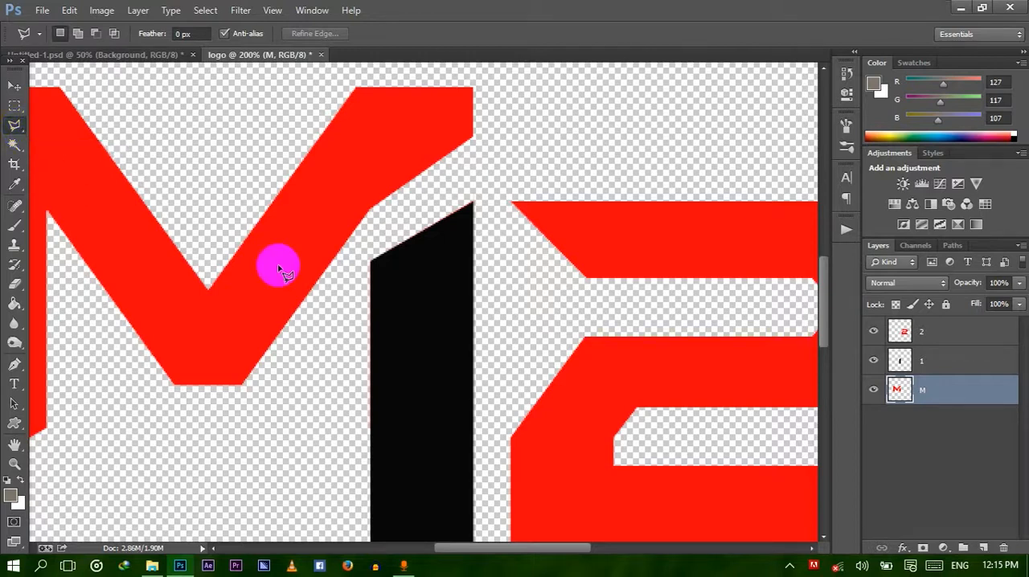
{"action": "key", "text": "ctrl+0"}
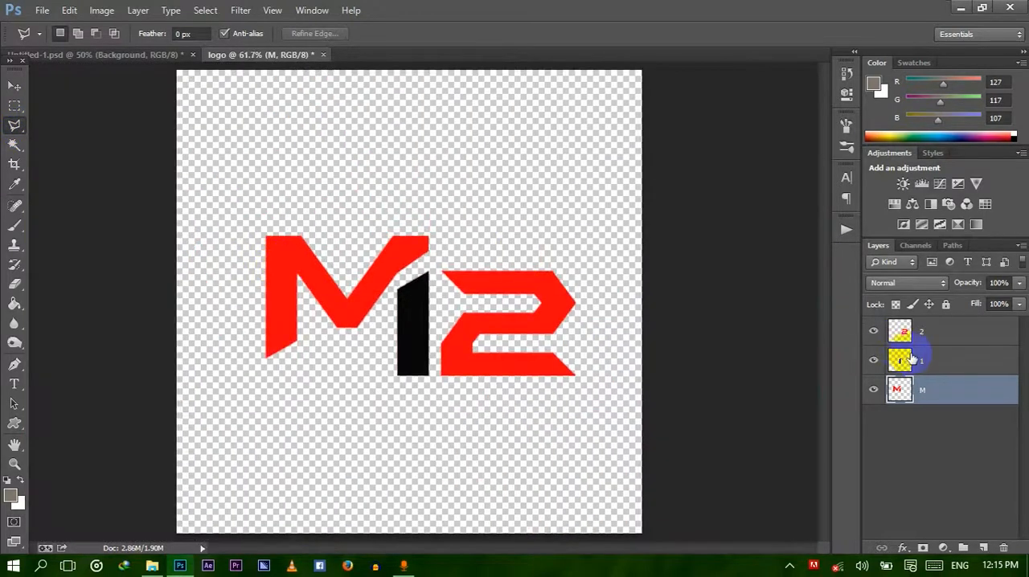
Fill the 1 on its layer with the M's red, #fe010d, in Normal mode at 100% opacity, and deselect.
{"action": "left_click", "coordinate": [916, 360]}
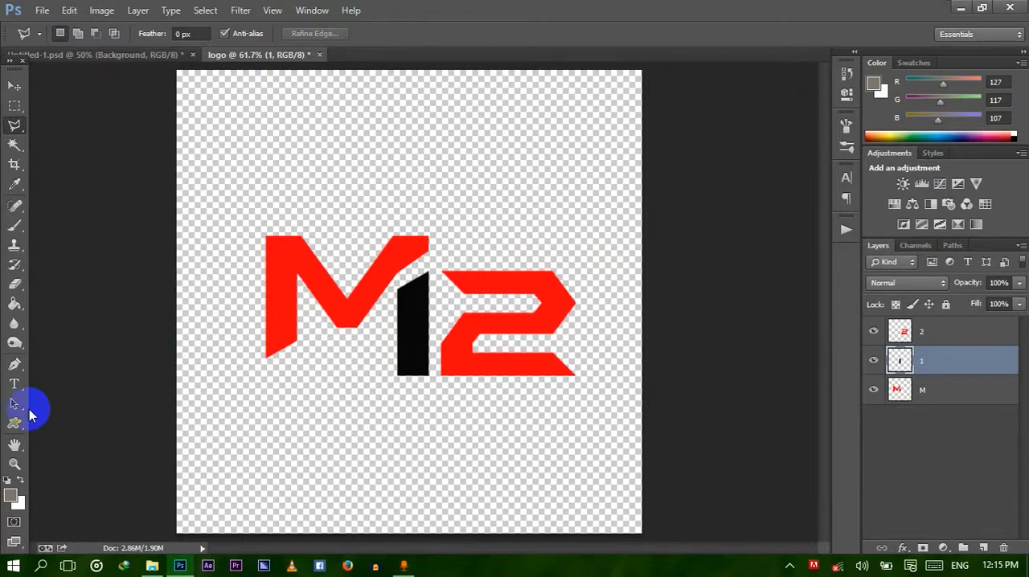
{"action": "left_click", "coordinate": [14, 384]}
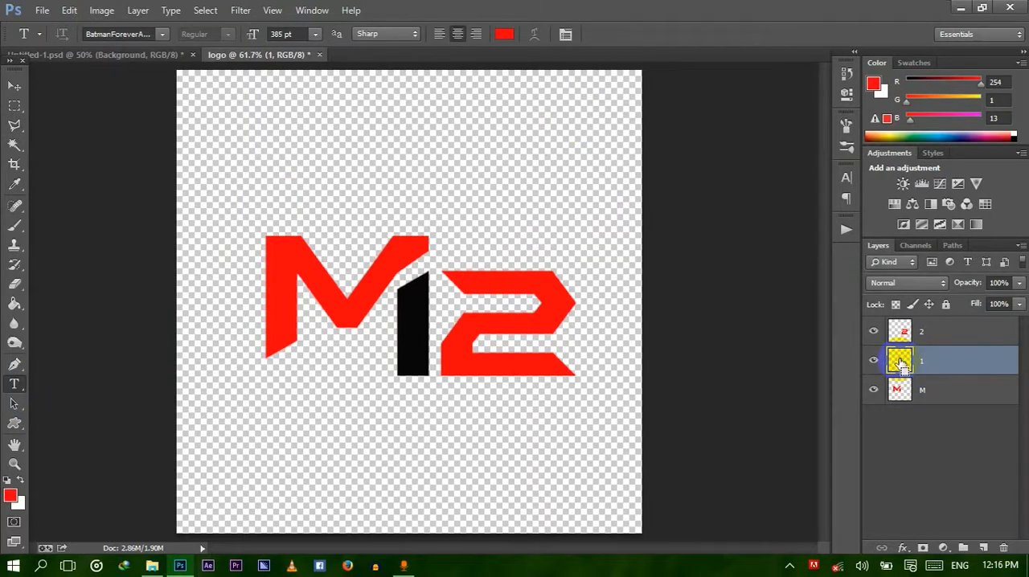
{"action": "left_click", "coordinate": [901, 363], "text": "ctrl"}
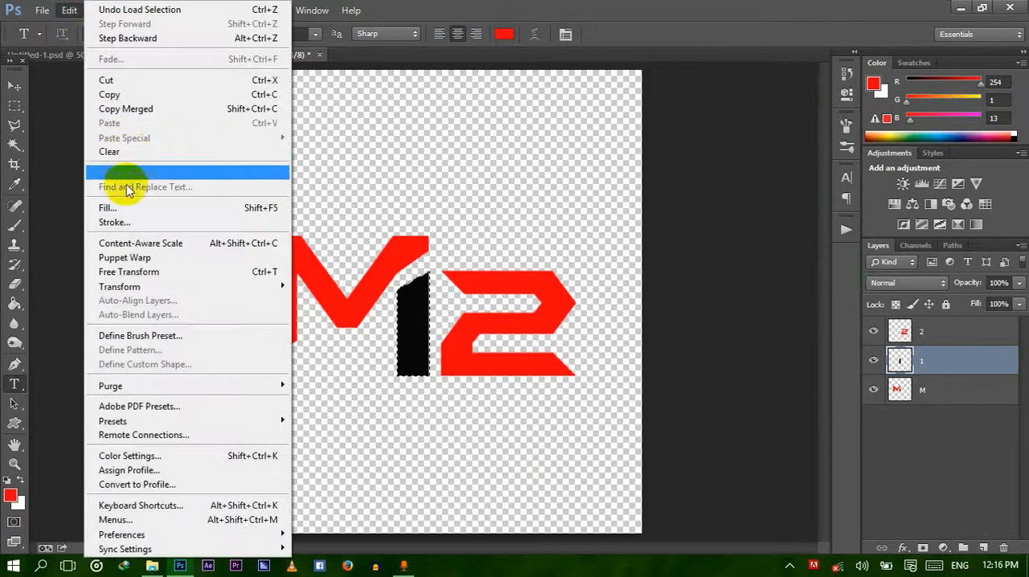
{"action": "left_click", "coordinate": [133, 209]}
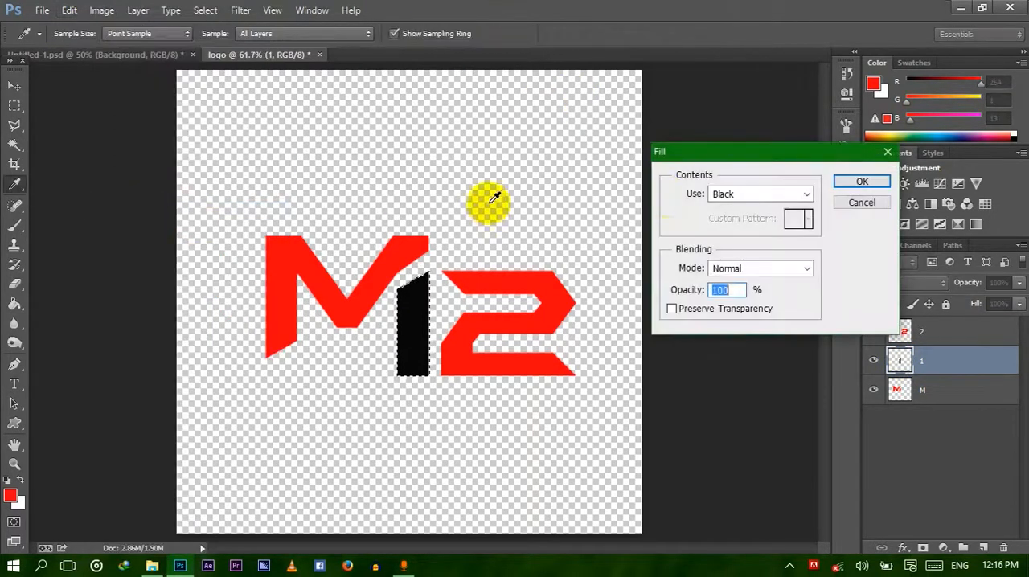
{"action": "left_click", "coordinate": [748, 195]}
{"action": "left_click", "coordinate": [735, 235]}
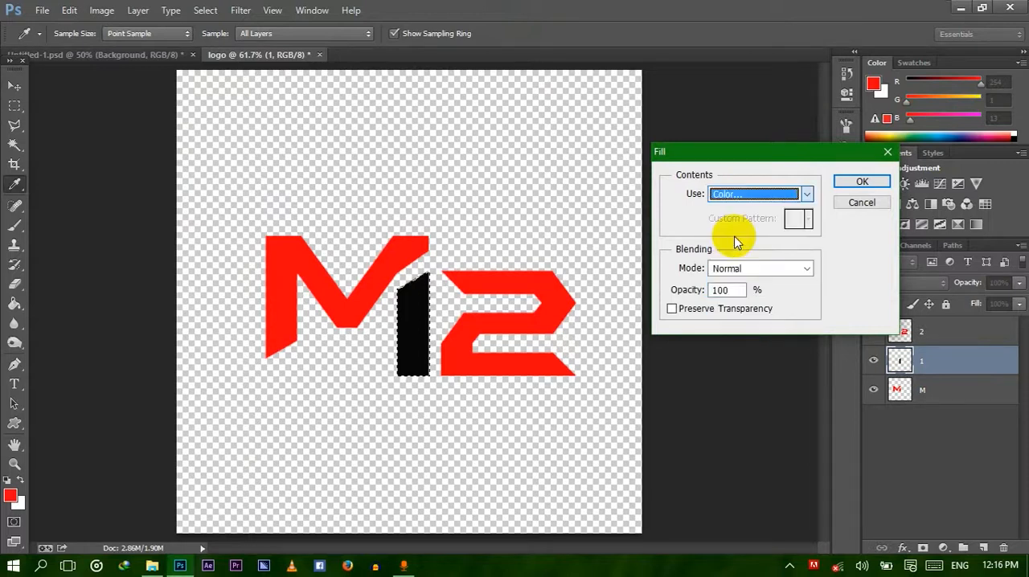
{"action": "left_click", "coordinate": [392, 268]}
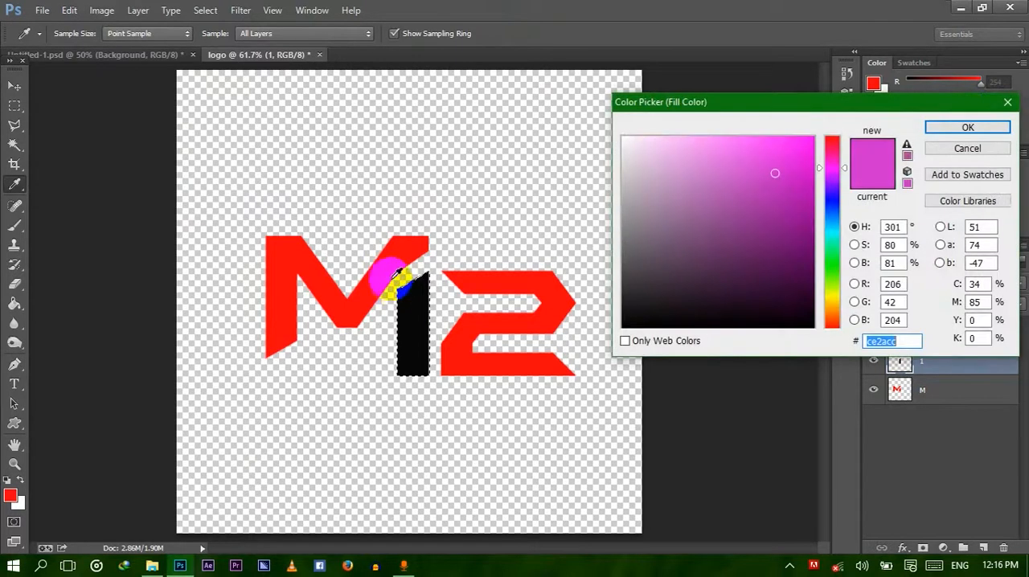
{"action": "left_click", "coordinate": [953, 127]}
{"action": "left_click", "coordinate": [860, 184]}
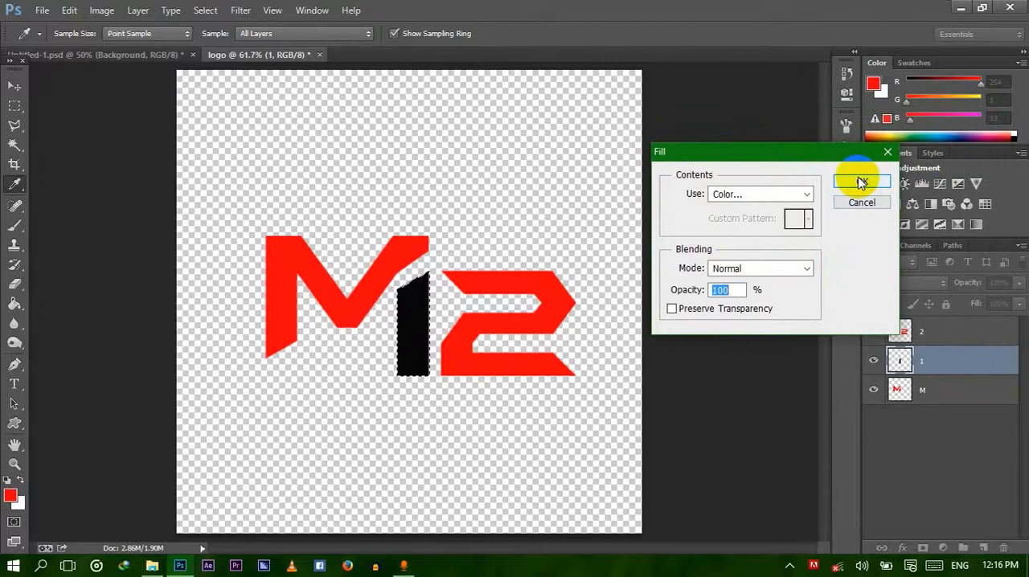
{"action": "key", "text": "t"}
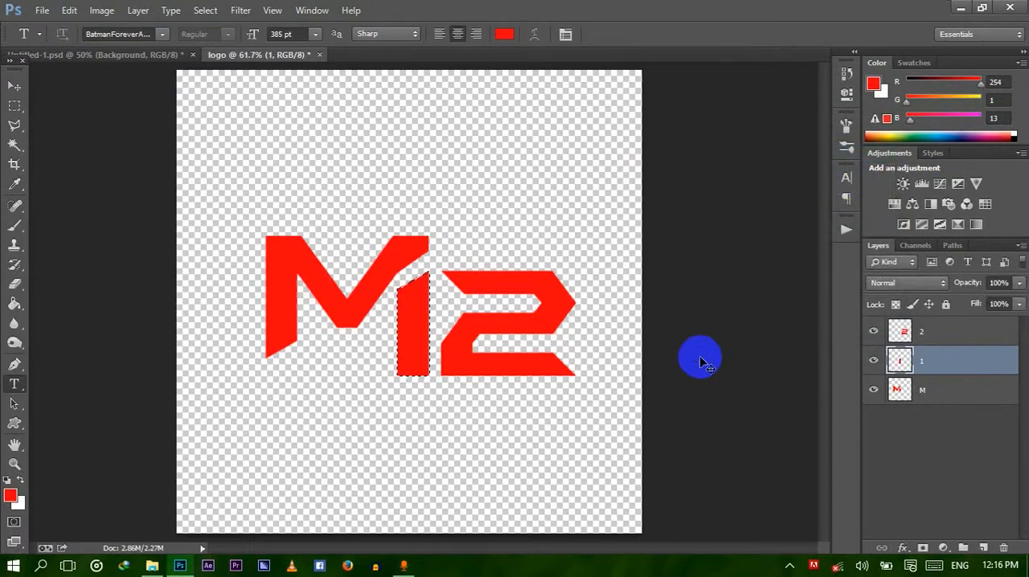
{"action": "key", "text": "ctrl+d"}
Check the finished logo in Untitled-1.psd and merge the M and 1 layers in logo.psd.
{"action": "left_click", "coordinate": [141, 59]}
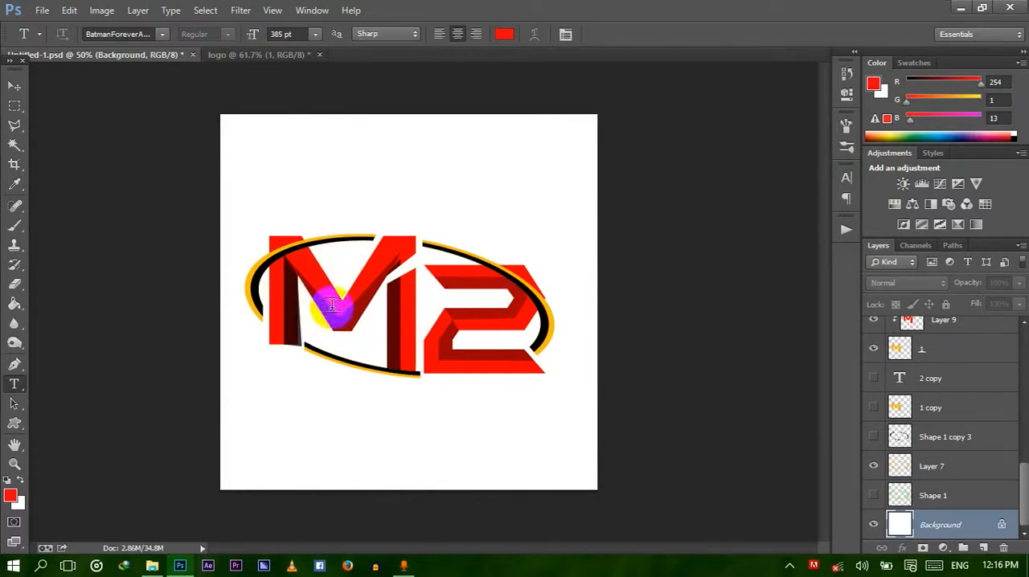
{"action": "left_click", "coordinate": [258, 54]}
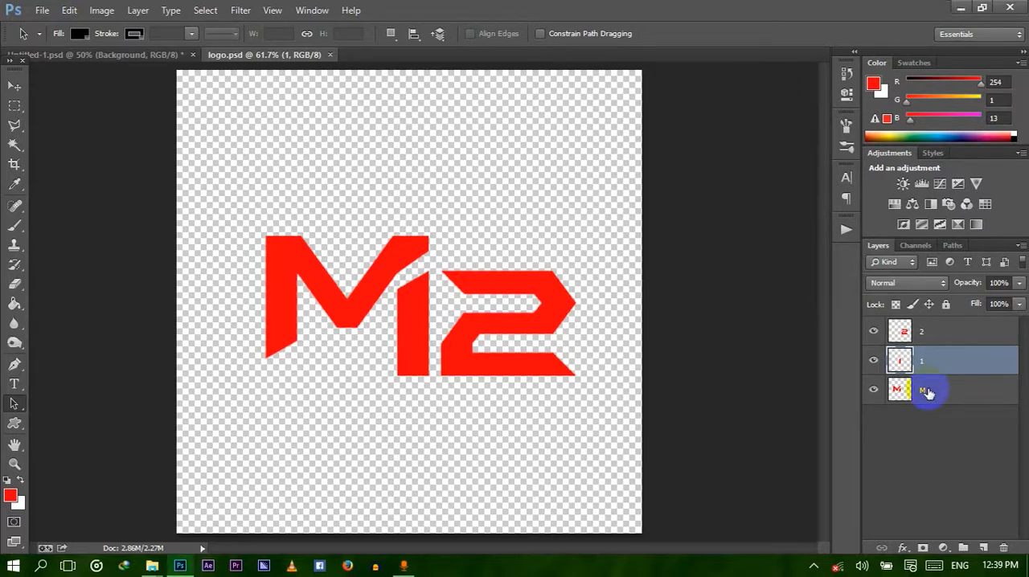
{"action": "left_click", "coordinate": [928, 392], "text": "shift"}
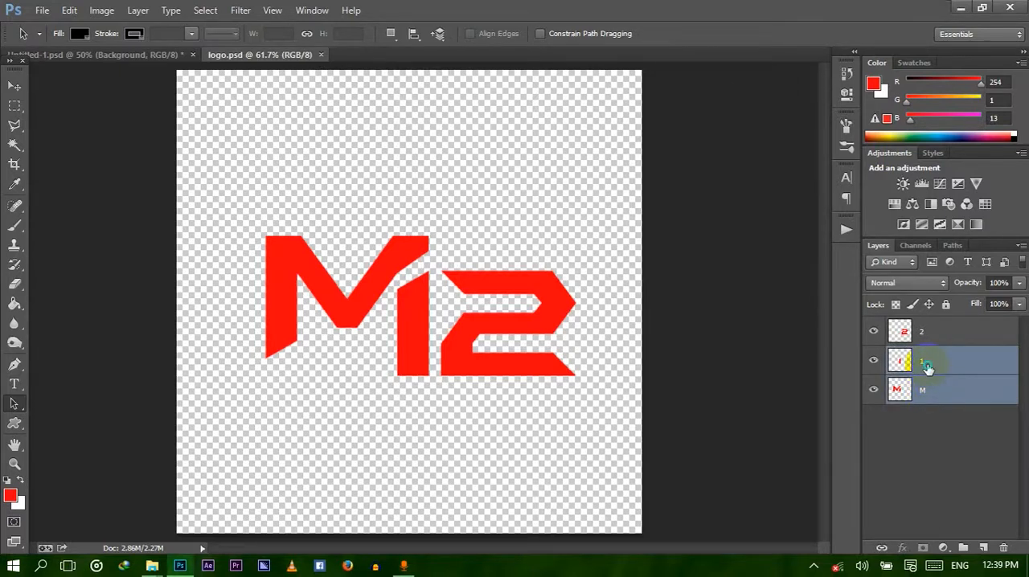
{"action": "right_click", "coordinate": [927, 367]}
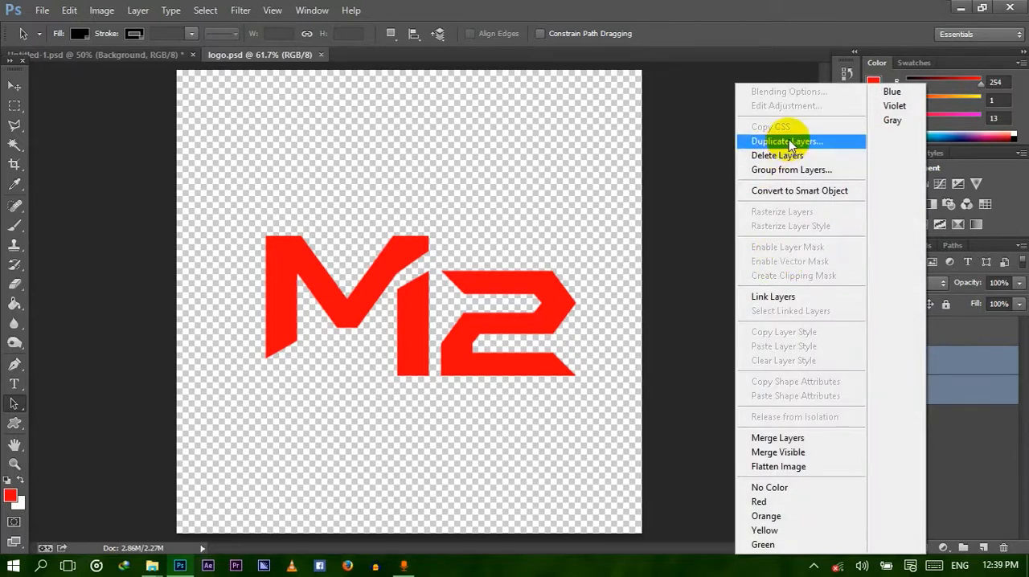
{"action": "left_click", "coordinate": [778, 438]}
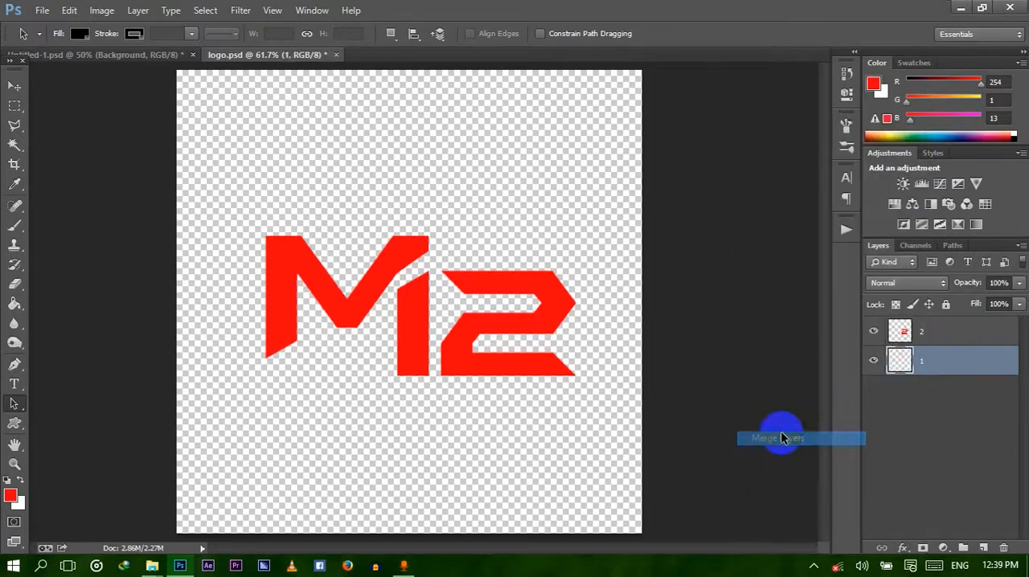
{"action": "left_click", "coordinate": [426, 369]}
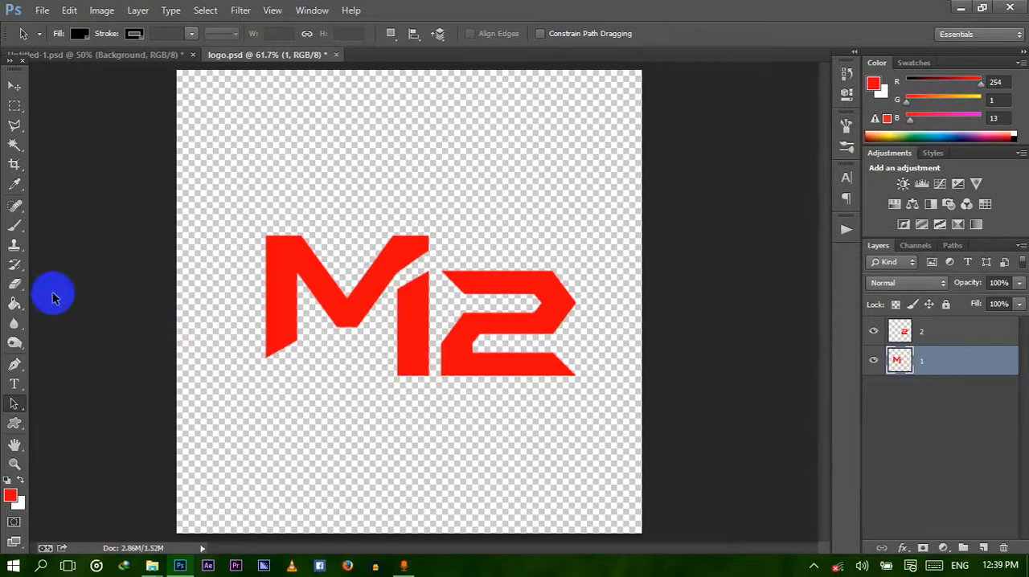
Activate the Pen tool and check the dark facets on the finished logo in Untitled-1.psd before returning to logo.psd.
{"action": "left_click", "coordinate": [15, 365]}
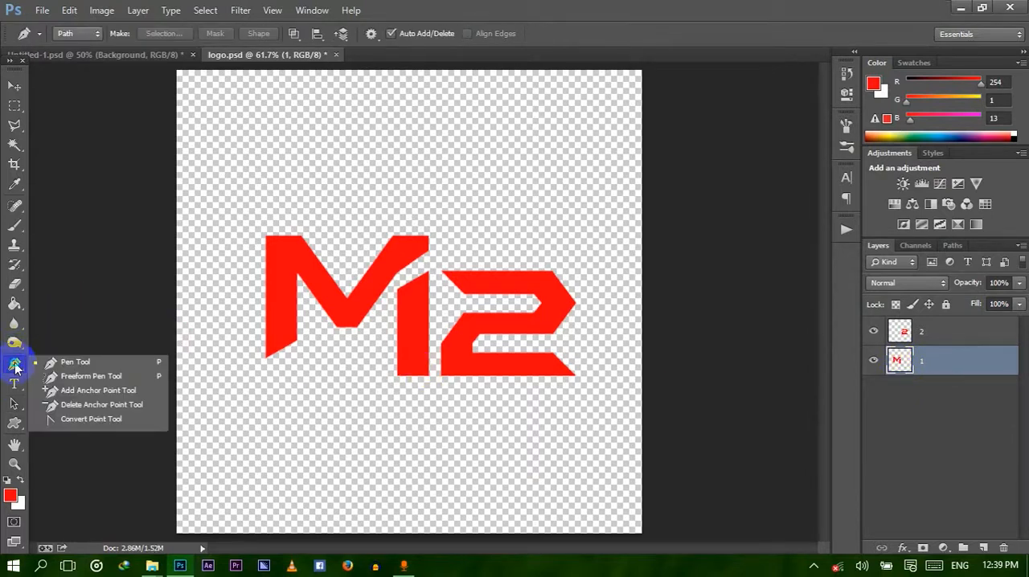
{"action": "left_click", "coordinate": [77, 363]}
{"action": "left_click", "coordinate": [410, 300]}
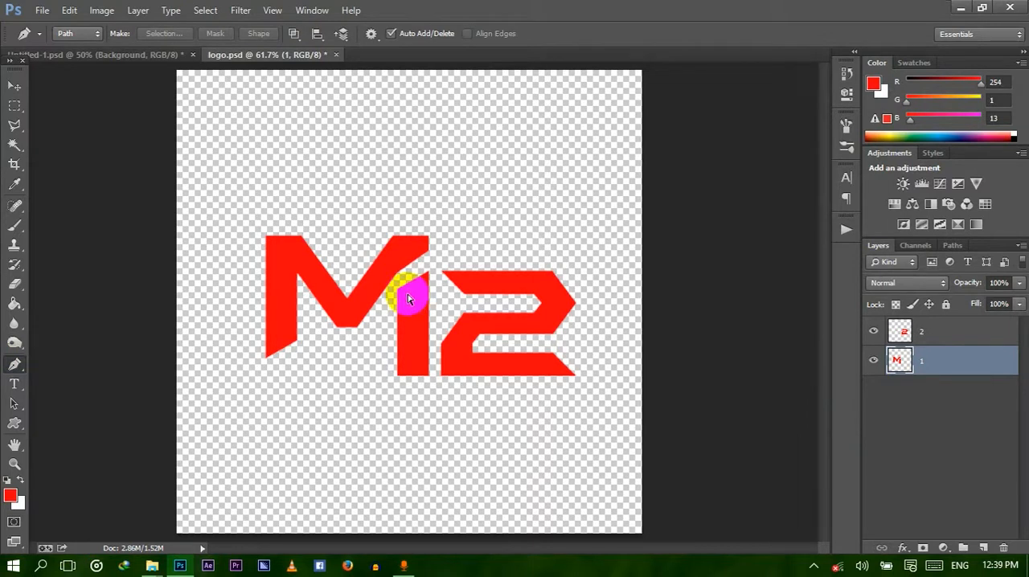
{"action": "scroll", "coordinate": [408, 300], "scroll_direction": "up", "scroll_amount": 5}
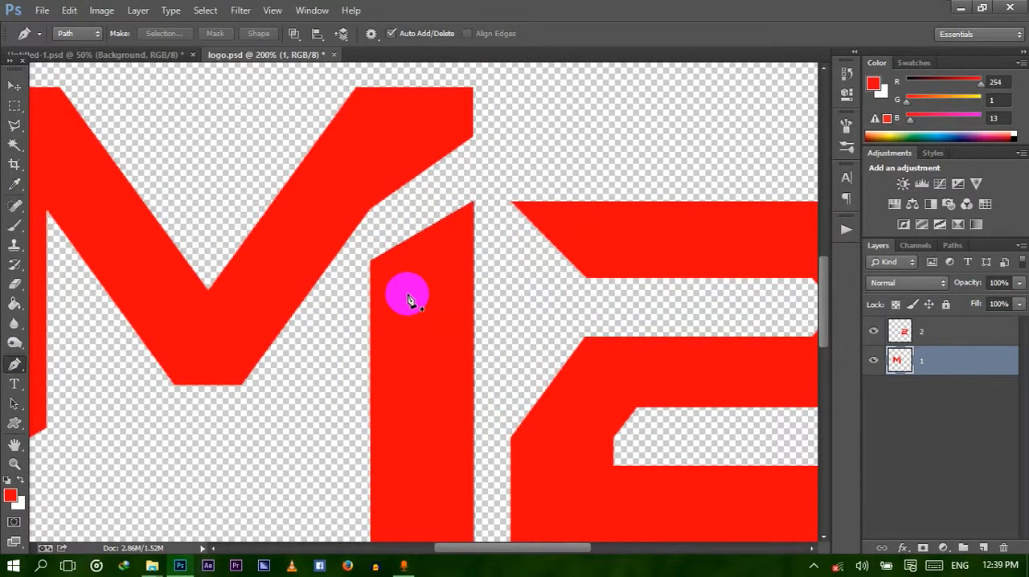
{"action": "scroll", "coordinate": [409, 299], "scroll_direction": "down", "scroll_amount": 2}
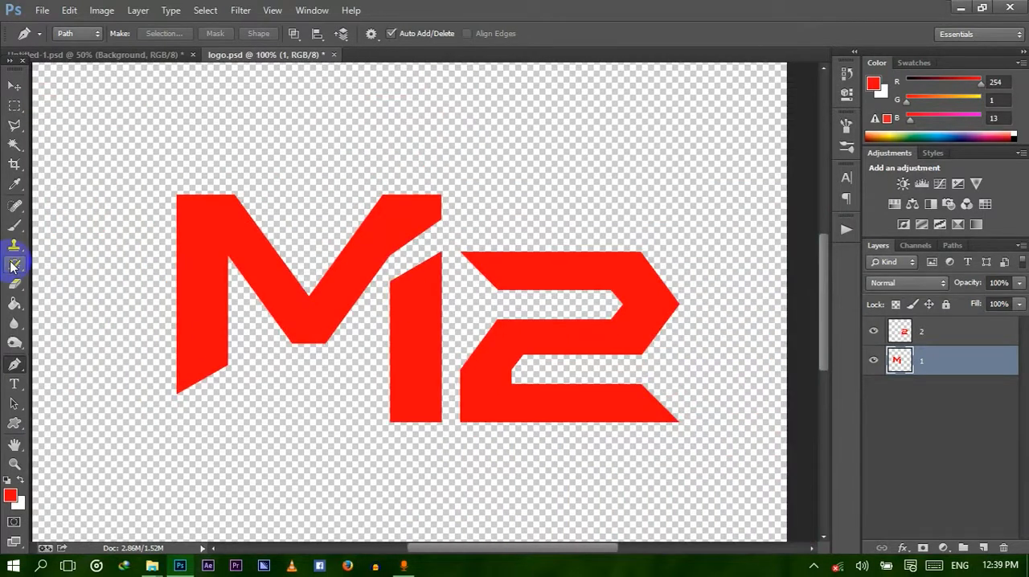
{"action": "left_click", "coordinate": [124, 55]}
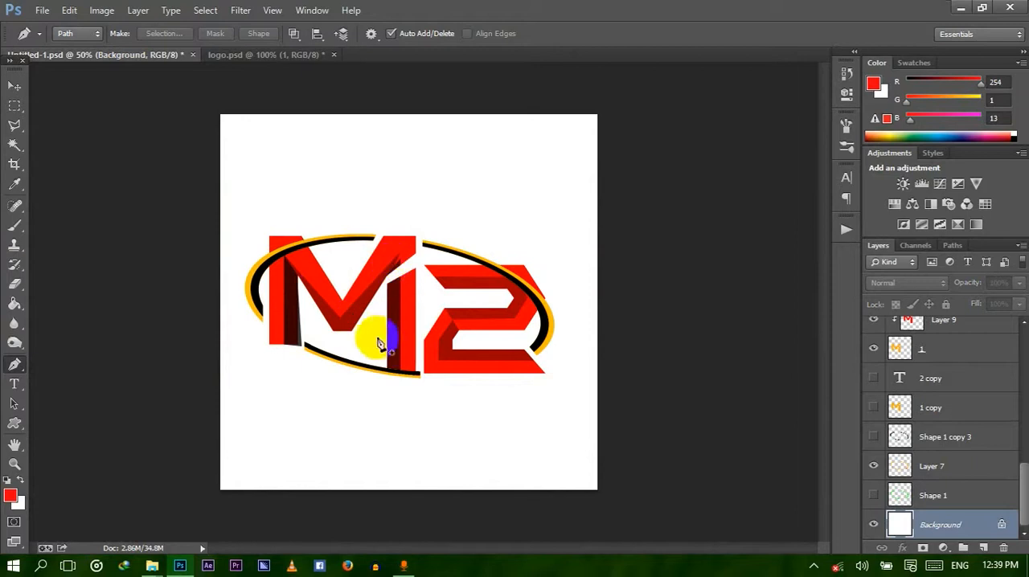
{"action": "left_click", "coordinate": [265, 55]}
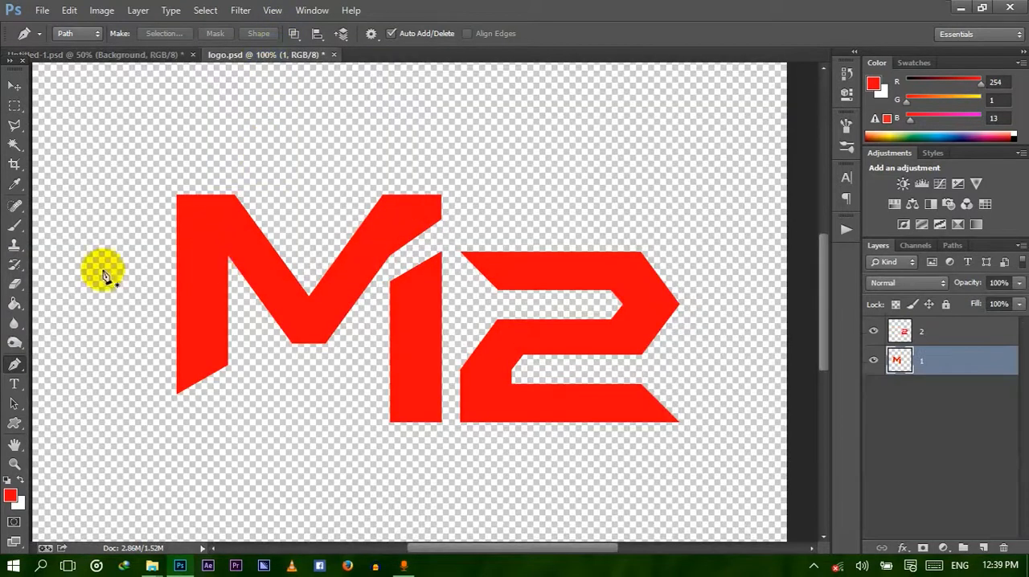
Outline the inner half of the M's left leg with a closed Pen path and convert it to a selection.
{"action": "left_click", "coordinate": [202, 380]}
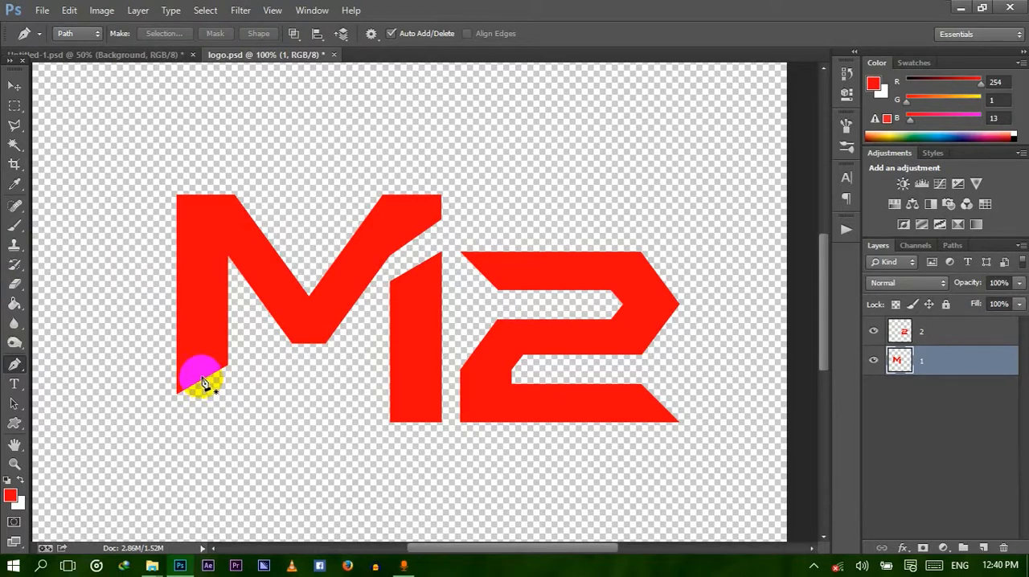
{"action": "left_click", "coordinate": [203, 220]}
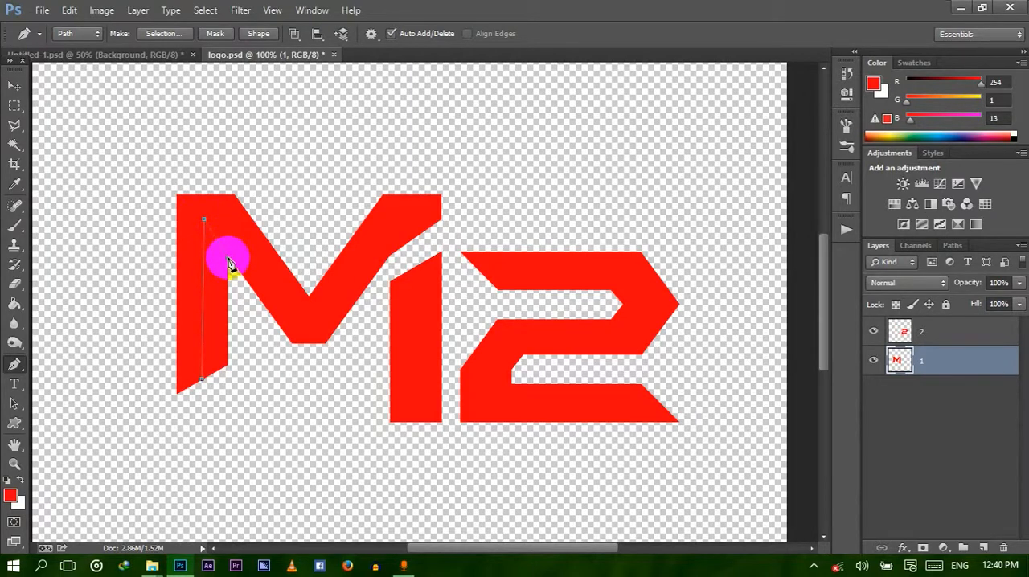
{"action": "left_click", "coordinate": [228, 260]}
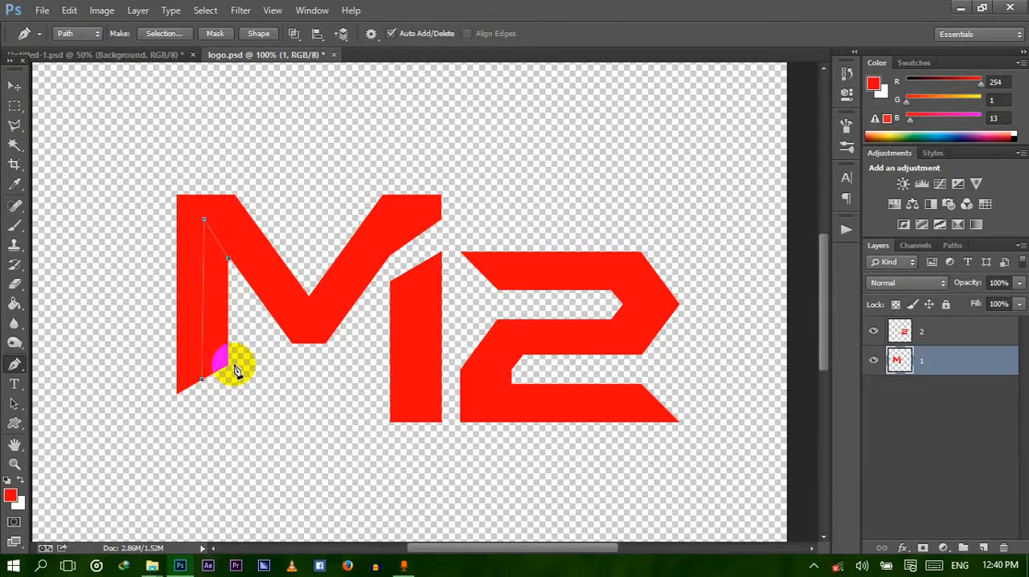
{"action": "left_click", "coordinate": [234, 366]}
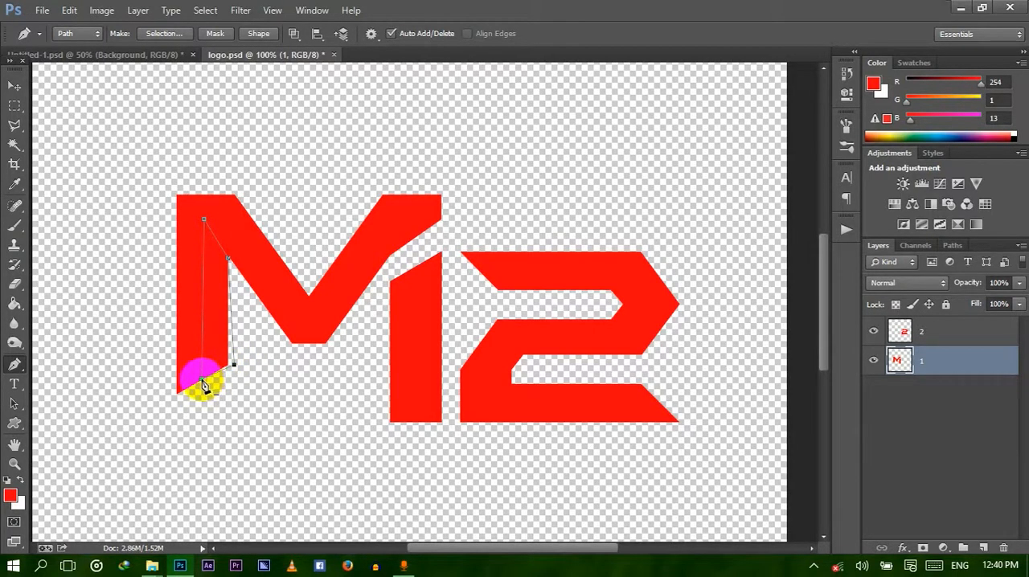
{"action": "left_click", "coordinate": [204, 384]}
{"action": "key", "text": "ctrl+z"}
{"action": "right_click", "coordinate": [219, 316]}
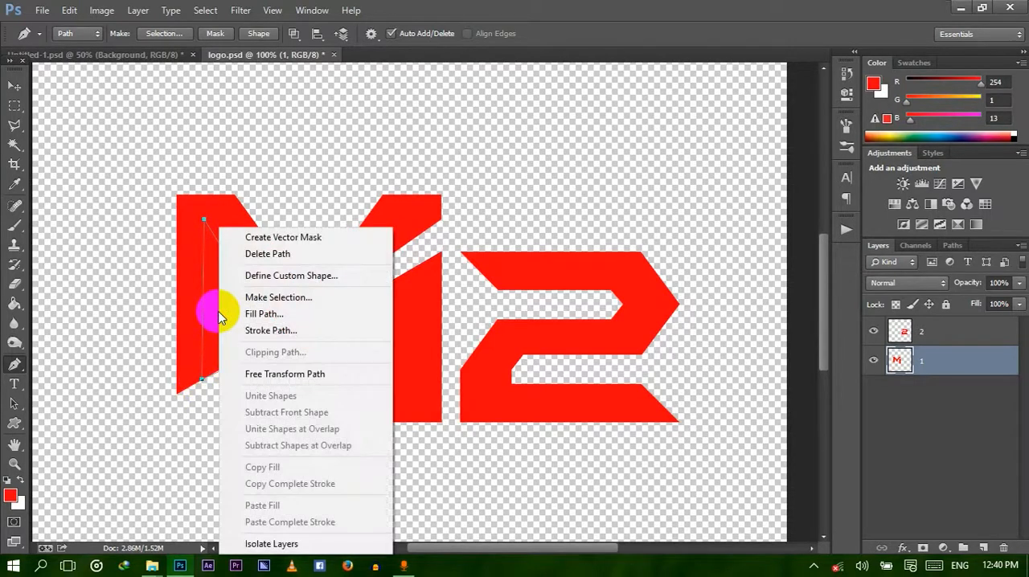
{"action": "left_click", "coordinate": [284, 302]}
{"action": "left_click", "coordinate": [591, 160]}
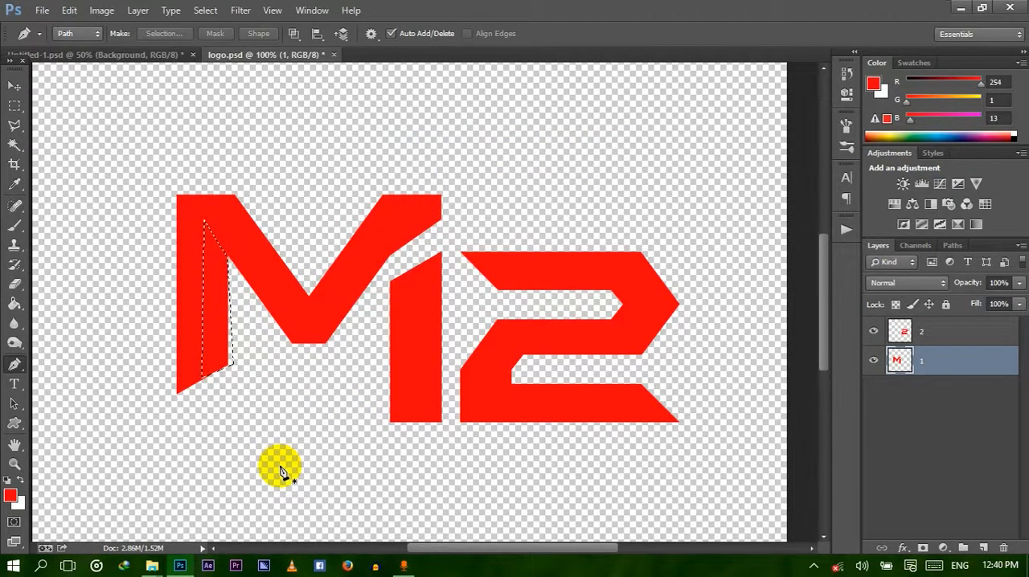
Fill the left-leg selection with black on a new layer, deselect, and clip that layer to the 1 layer.
{"action": "left_click", "coordinate": [983, 548]}
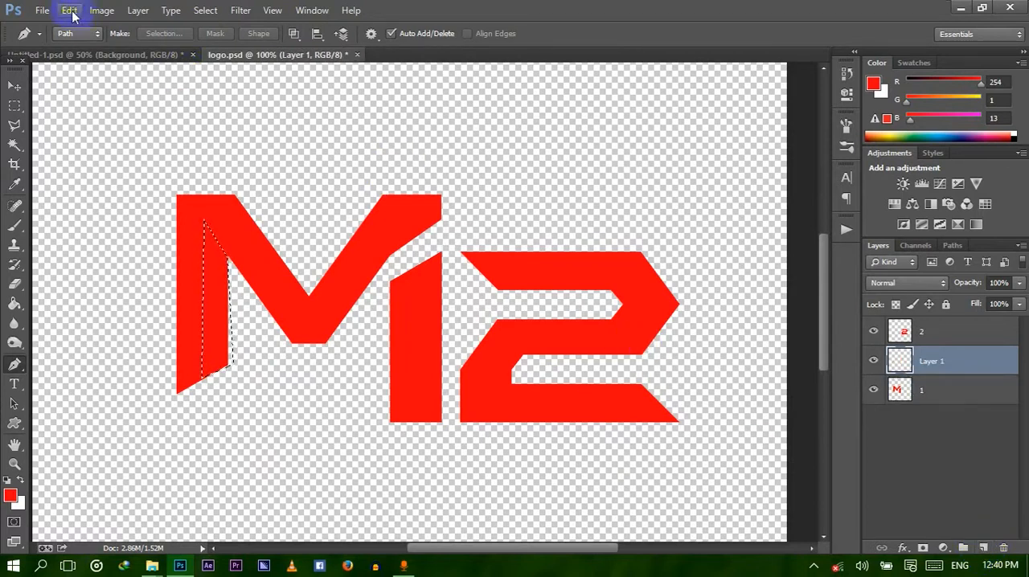
{"action": "left_click", "coordinate": [14, 306]}
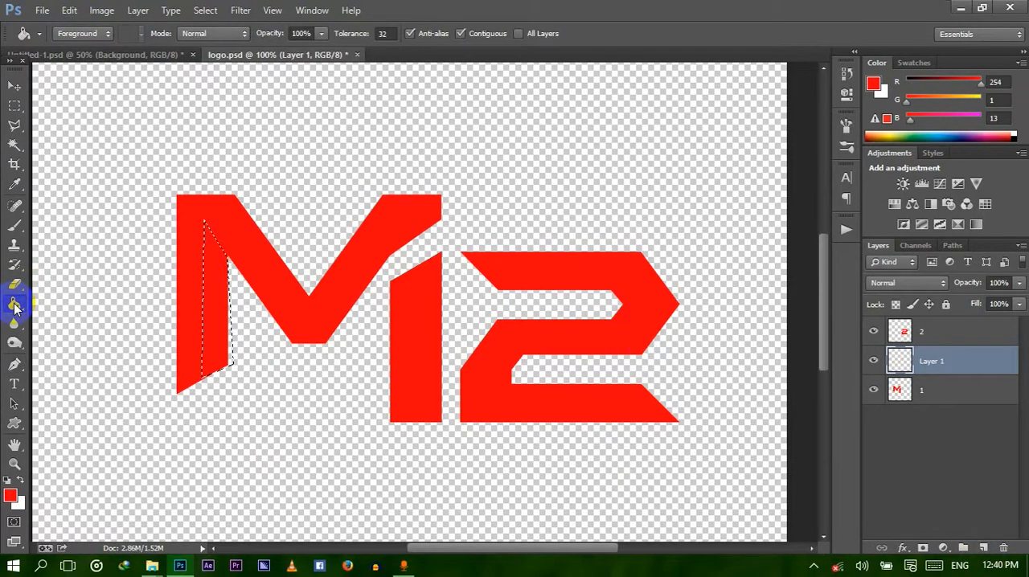
{"action": "left_click", "coordinate": [8, 482]}
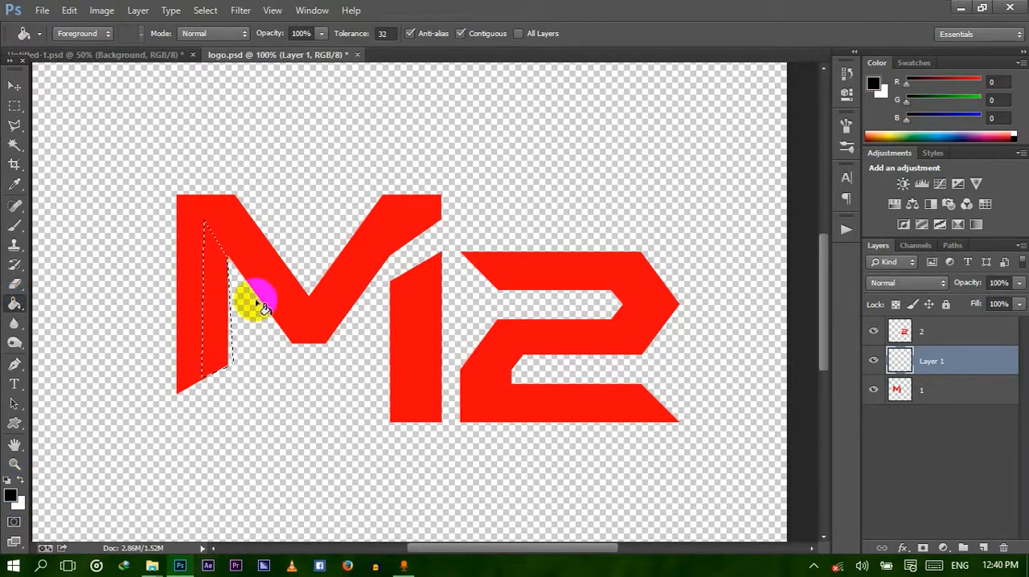
{"action": "left_click", "coordinate": [224, 287]}
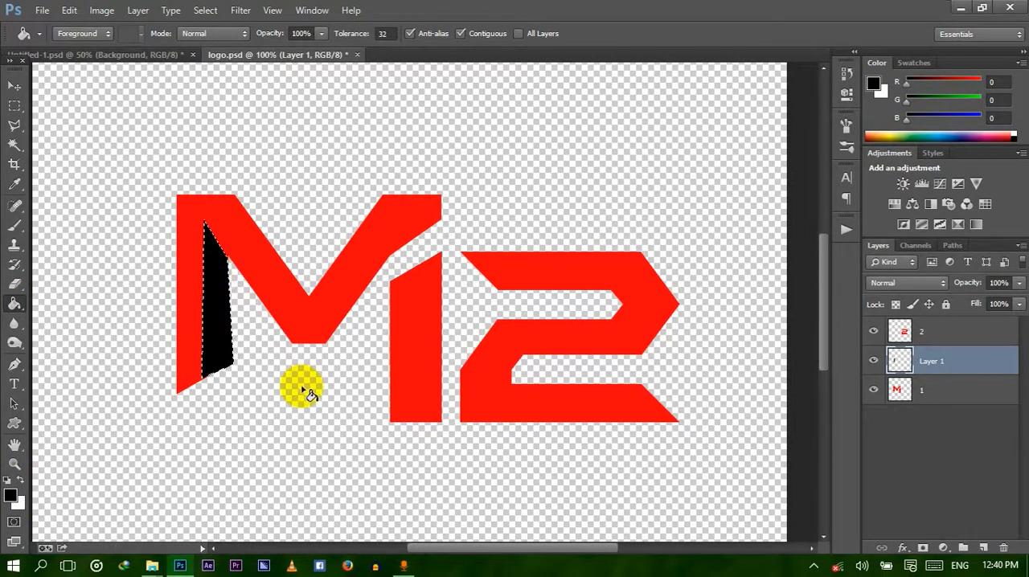
{"action": "key", "text": "ctrl+d"}
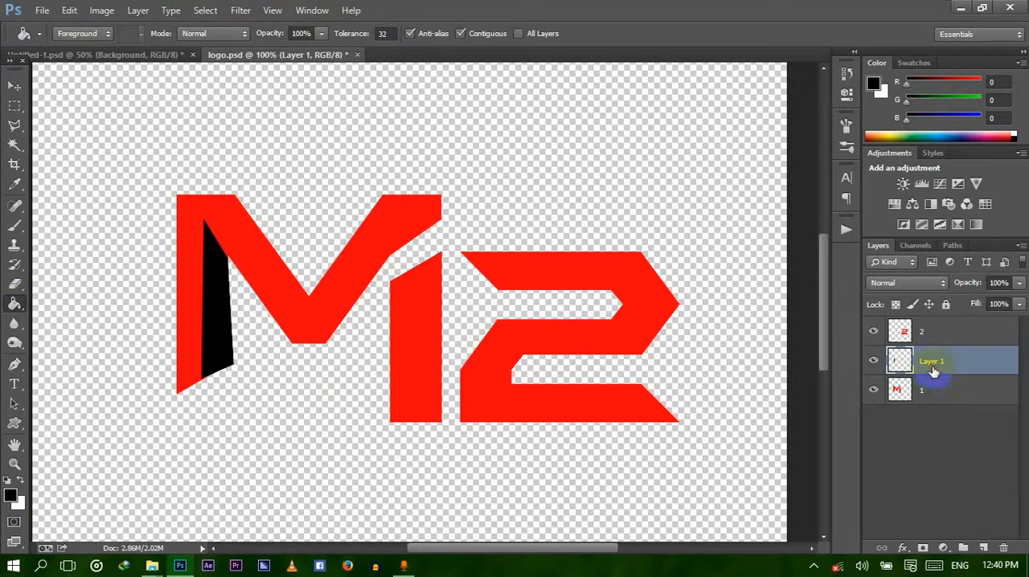
{"action": "right_click", "coordinate": [933, 367]}
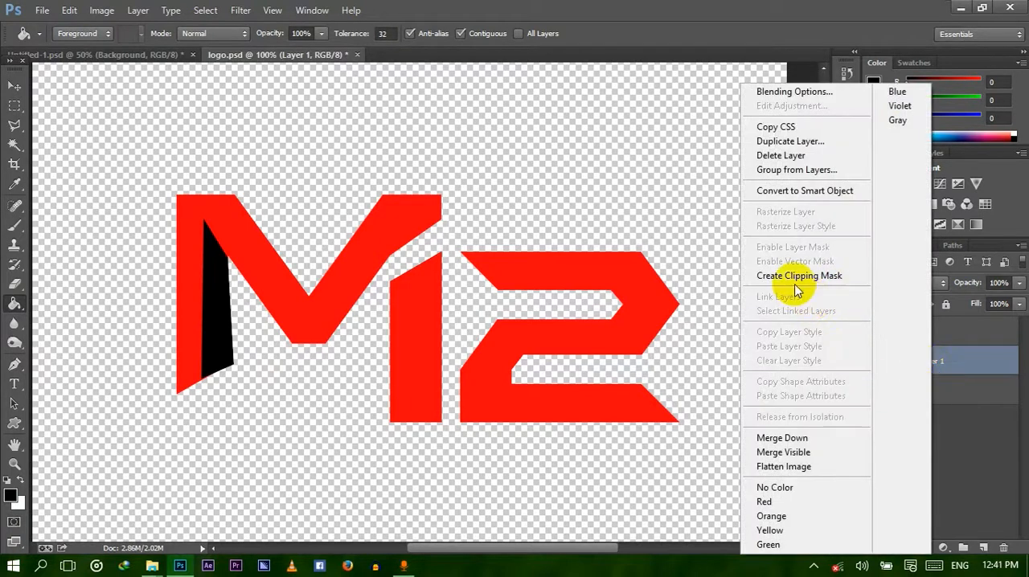
{"action": "left_click", "coordinate": [794, 276]}
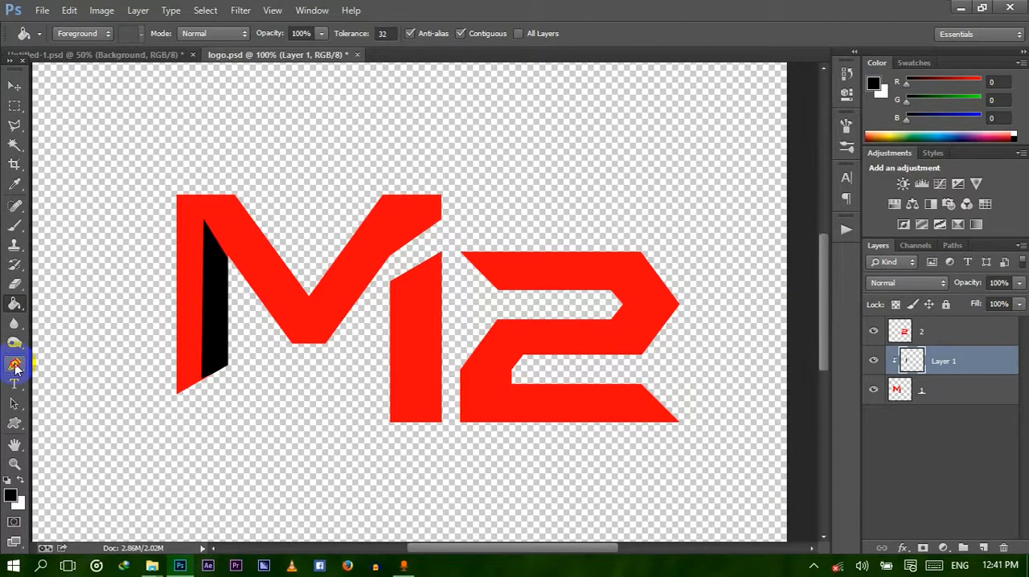
Outline the lower half of the M's V-shaped strokes with a closed Pen path and make it a new anti-aliased selection with 0-pixel feather.
{"action": "left_click", "coordinate": [15, 366]}
{"action": "left_click", "coordinate": [206, 224]}
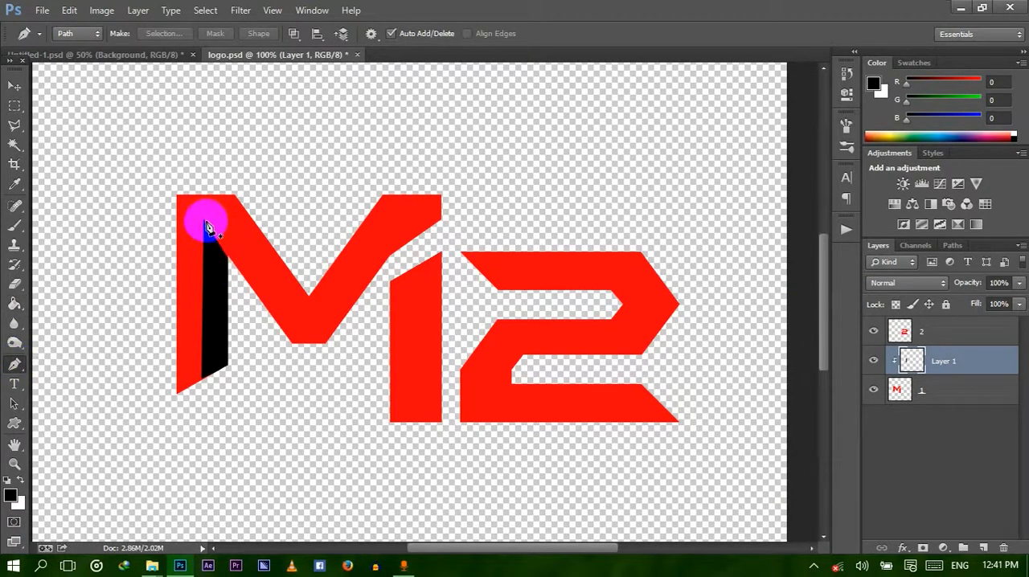
{"action": "left_click", "coordinate": [204, 222]}
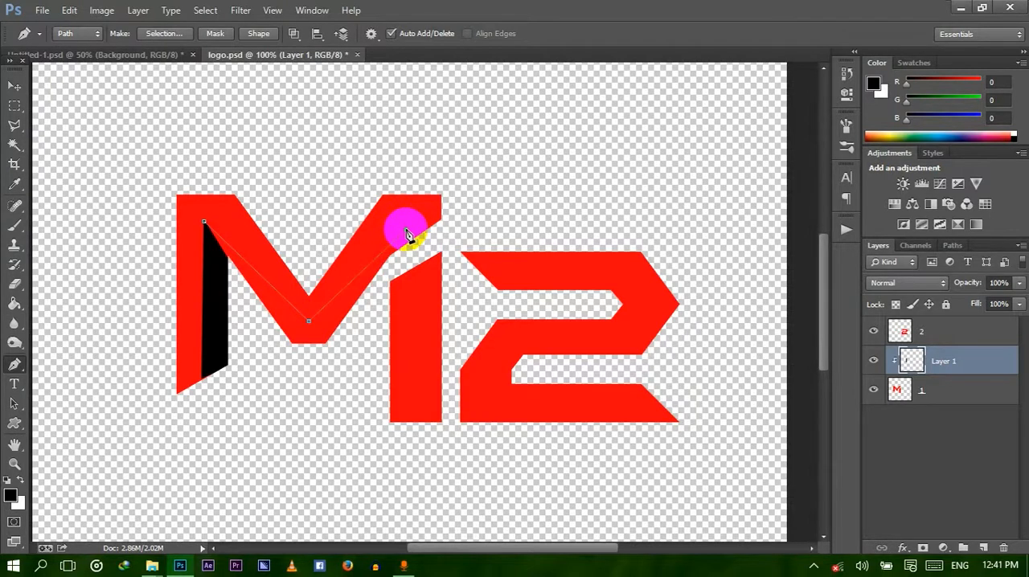
{"action": "left_click_drag", "start_coordinate": [407, 233], "coordinate": [347, 360]}
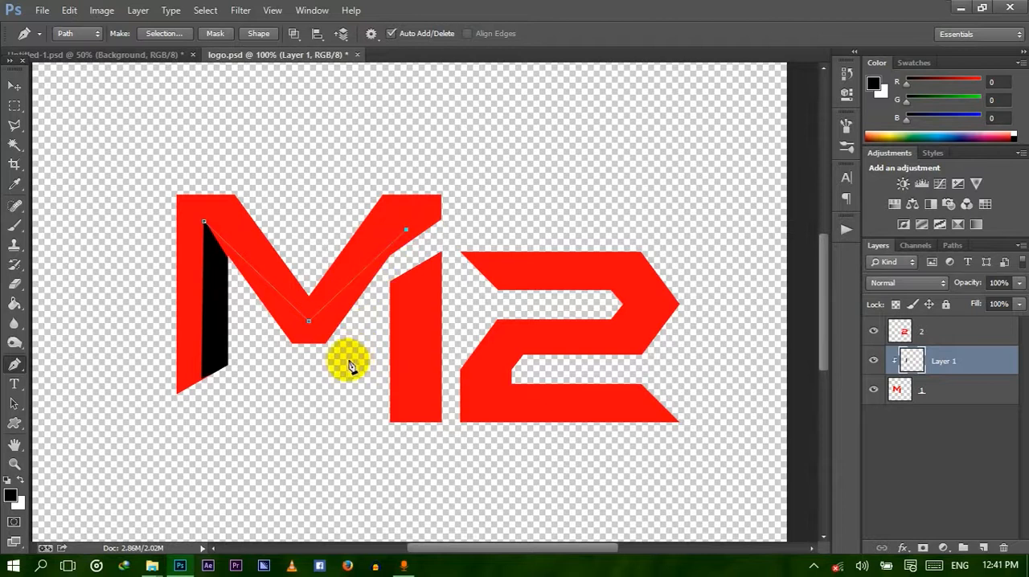
{"action": "left_click", "coordinate": [265, 349]}
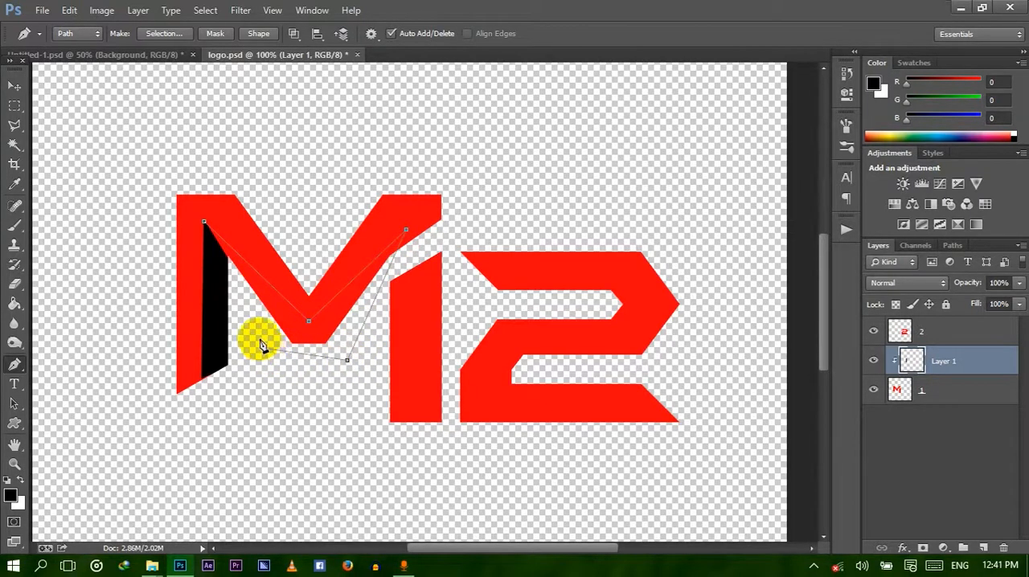
{"action": "left_click", "coordinate": [231, 265]}
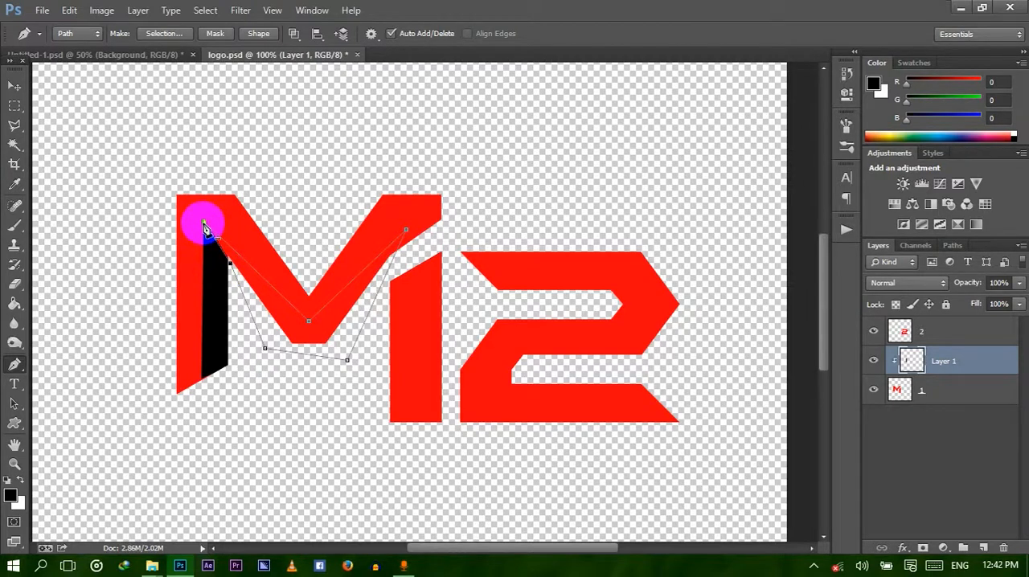
{"action": "right_click", "coordinate": [264, 296]}
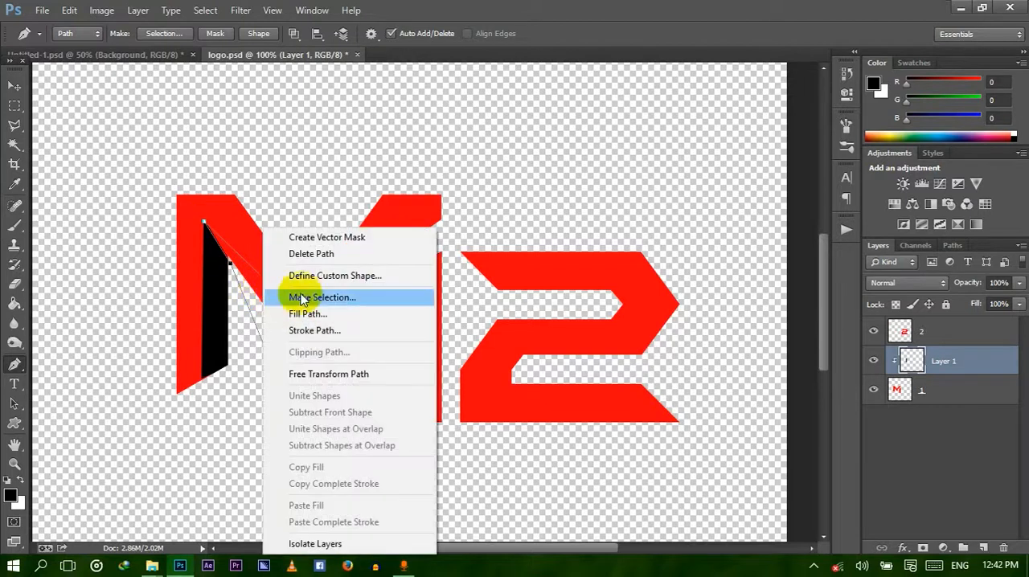
{"action": "left_click", "coordinate": [317, 299]}
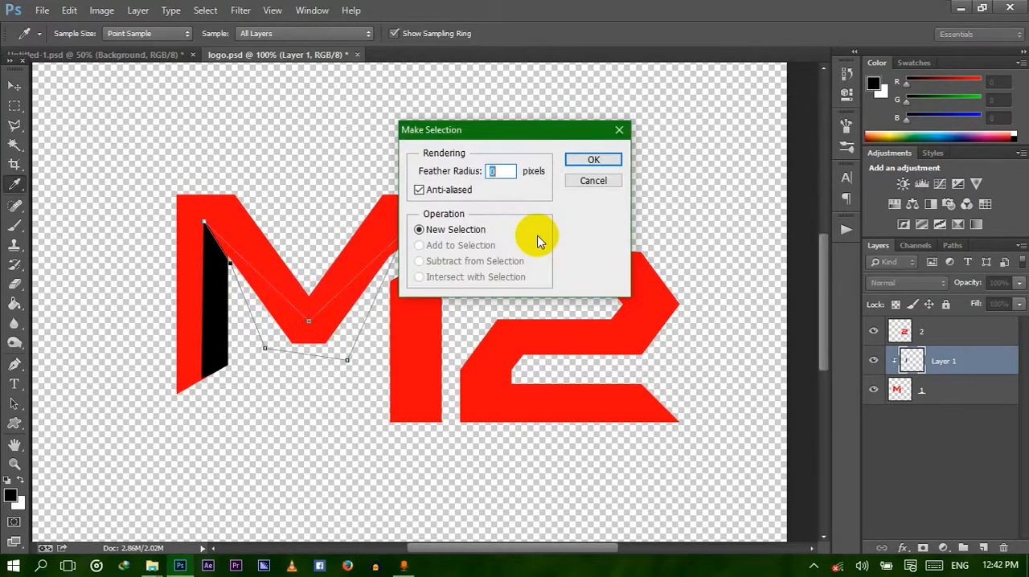
{"action": "key", "text": "Return"}
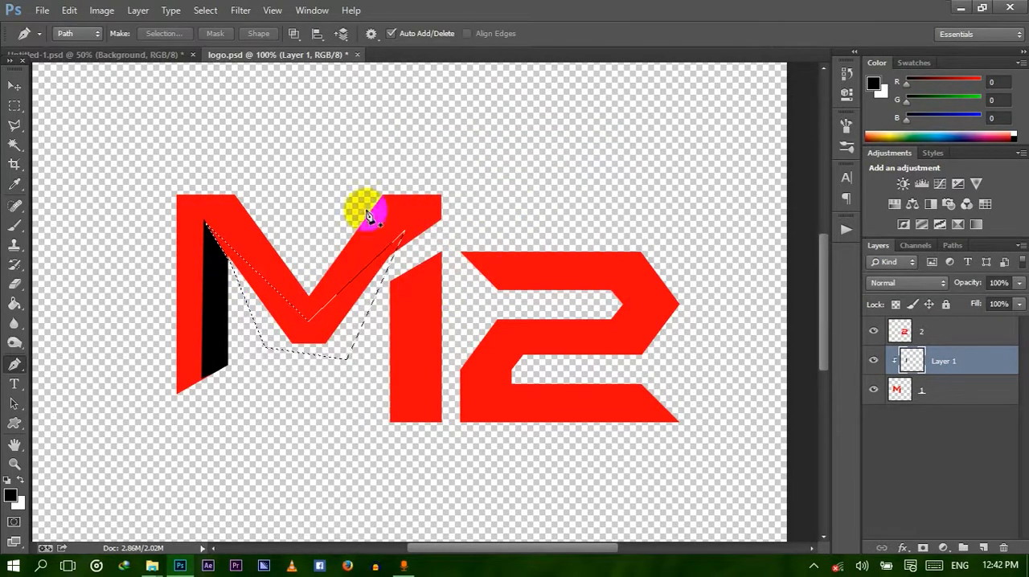
Fill the V-shaped selection with black on another new layer, clip that layer to the lettering below, and deselect.
{"action": "left_click", "coordinate": [15, 304]}
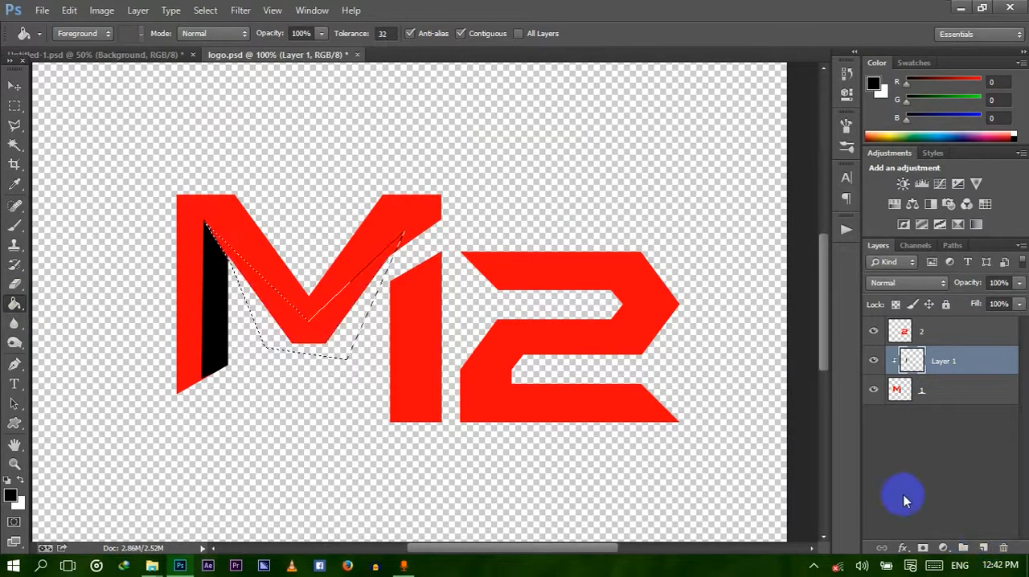
{"action": "left_click", "coordinate": [983, 548]}
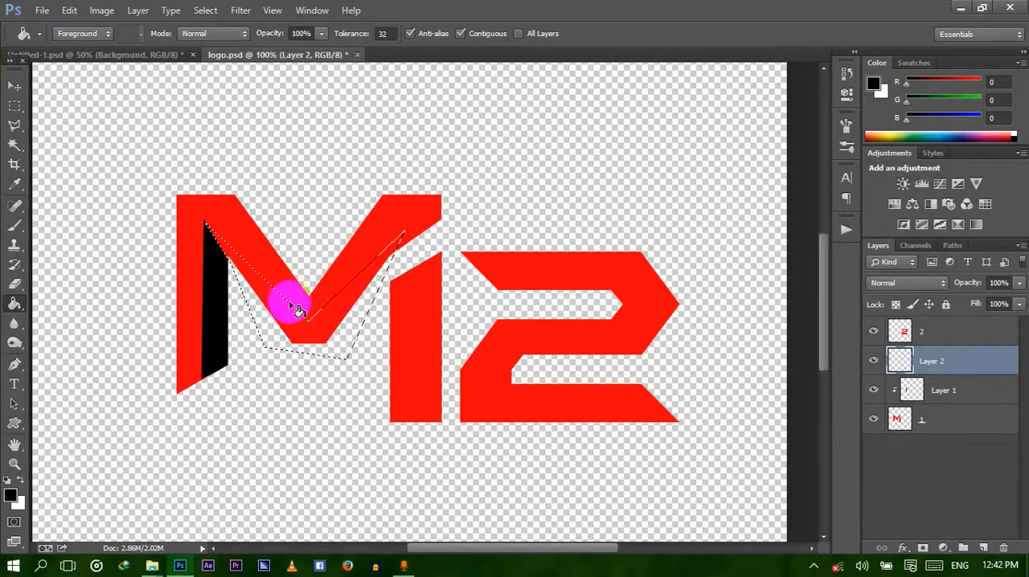
{"action": "left_click", "coordinate": [304, 330]}
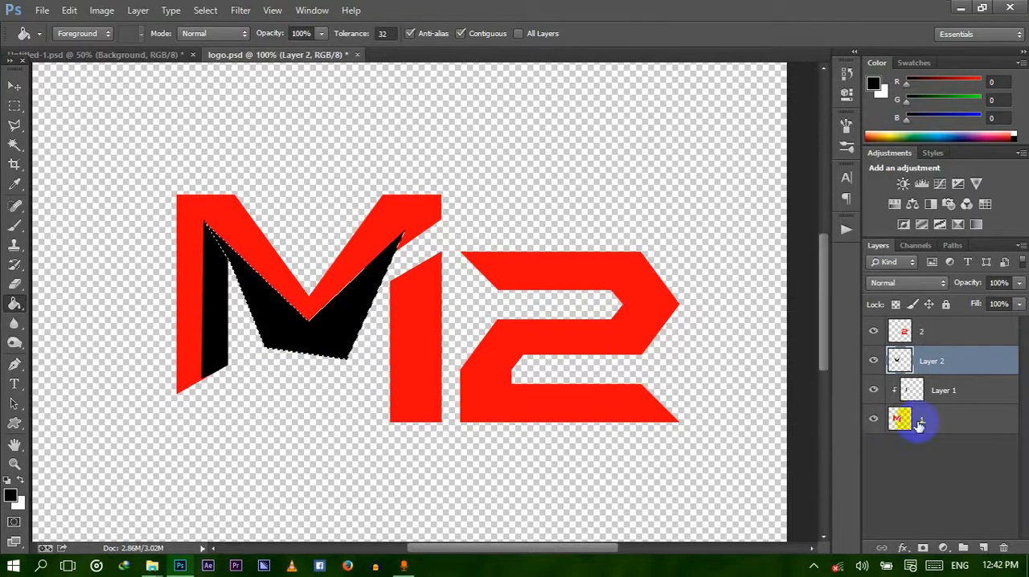
{"action": "right_click", "coordinate": [937, 360]}
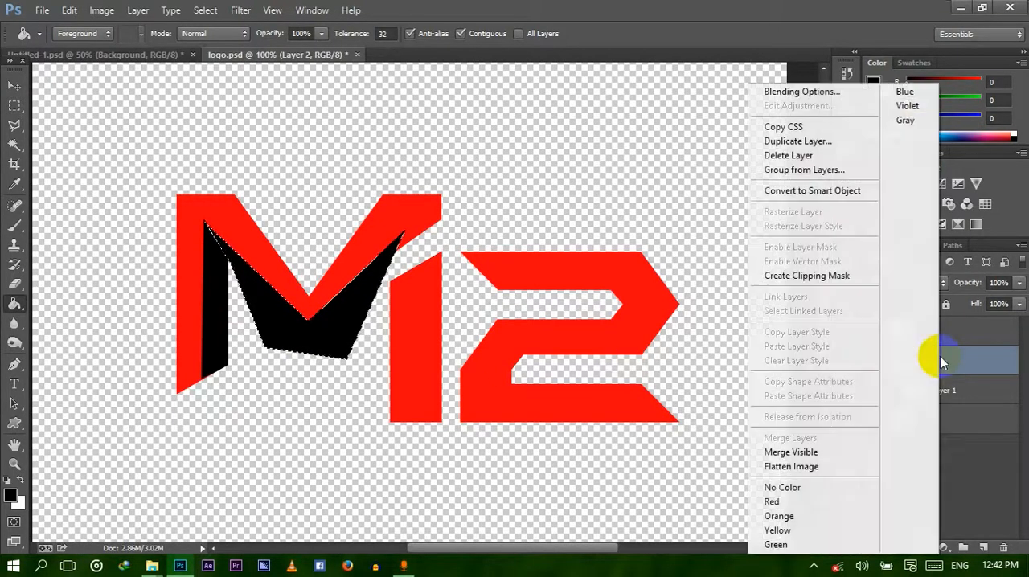
{"action": "left_click", "coordinate": [862, 277]}
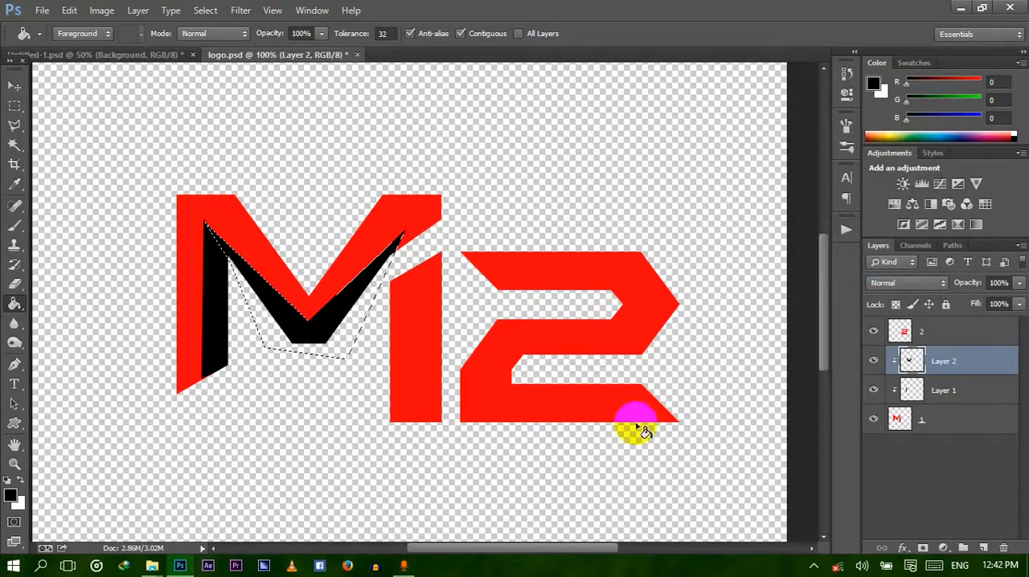
{"action": "key", "text": "ctrl+d"}
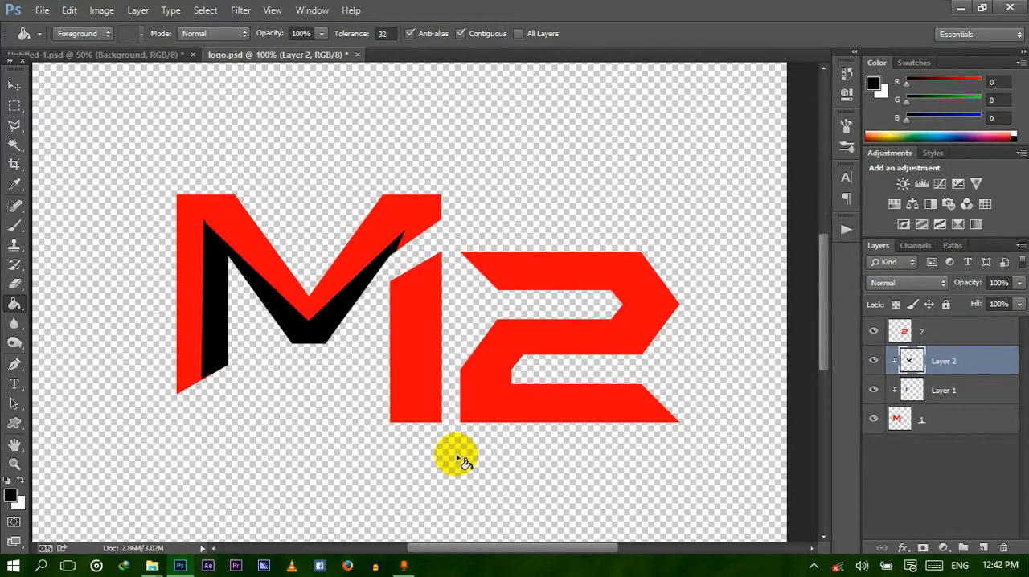
Outline the inner half of the M's right leg with a closed Pen path and convert it to a selection.
{"action": "left_click", "coordinate": [14, 363]}
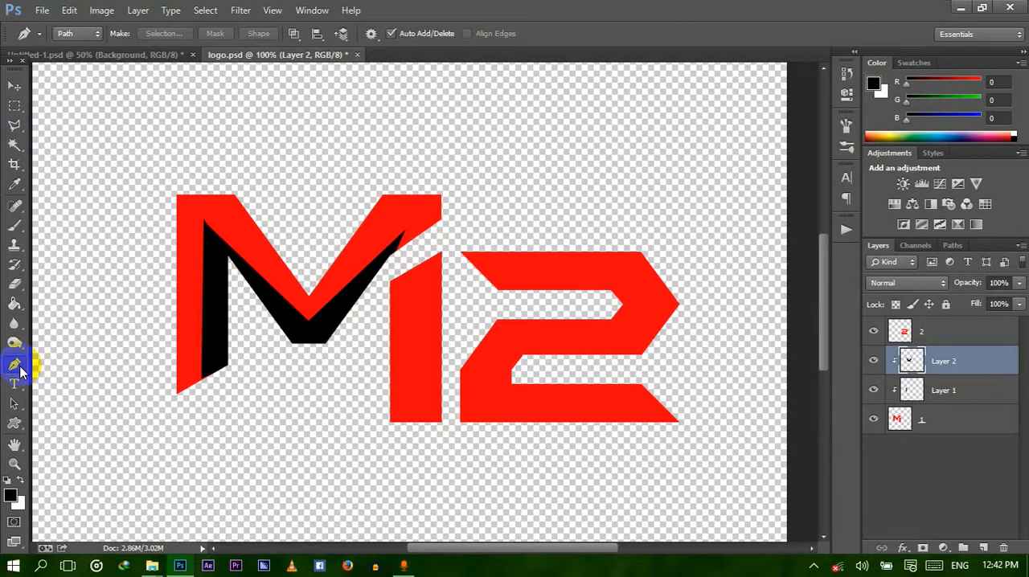
{"action": "left_click", "coordinate": [415, 422]}
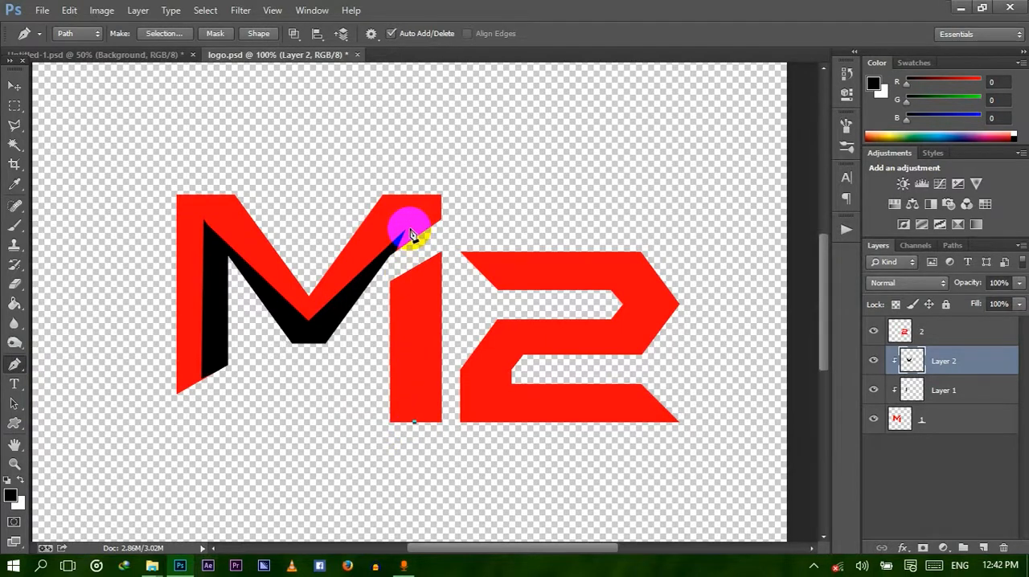
{"action": "left_click_drag", "start_coordinate": [410, 233], "coordinate": [381, 280]}
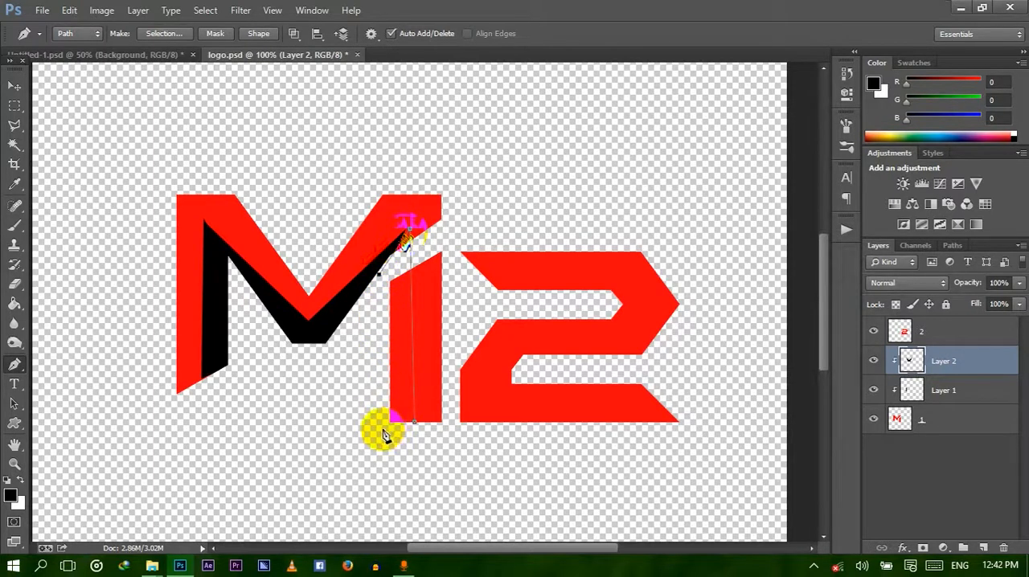
{"action": "left_click", "coordinate": [414, 426]}
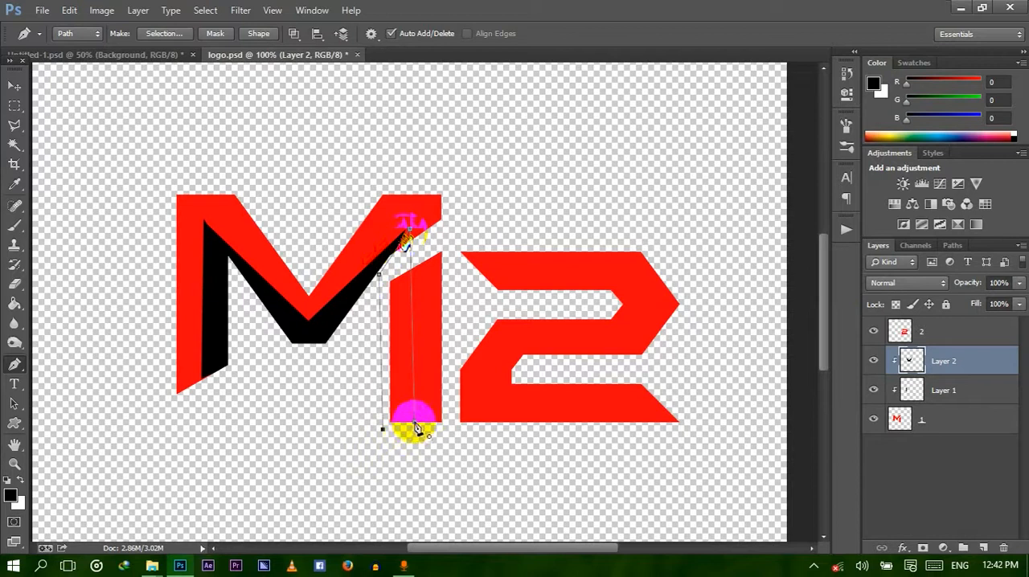
{"action": "right_click", "coordinate": [402, 365]}
{"action": "left_click", "coordinate": [472, 99]}
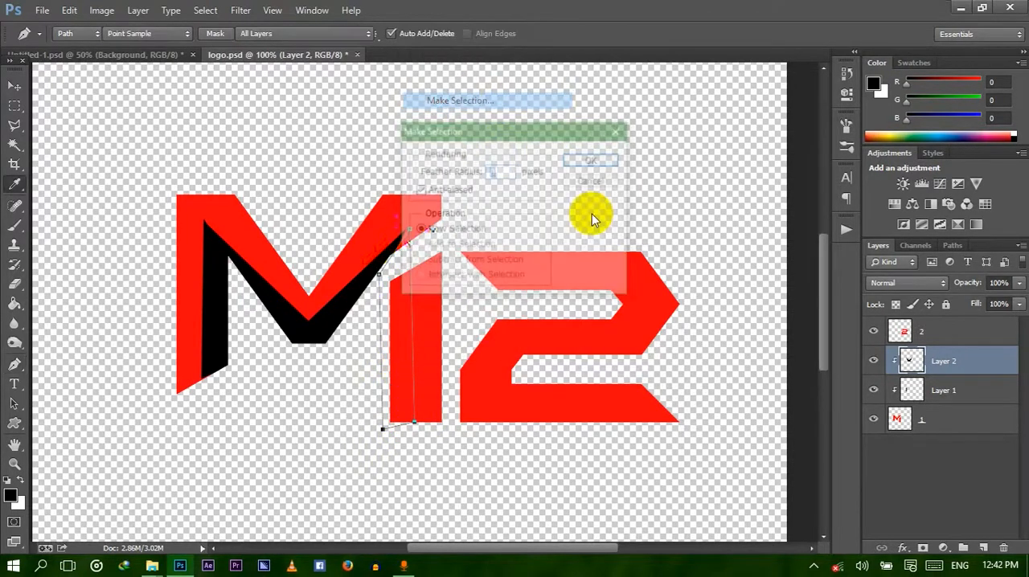
{"action": "left_click", "coordinate": [587, 160]}
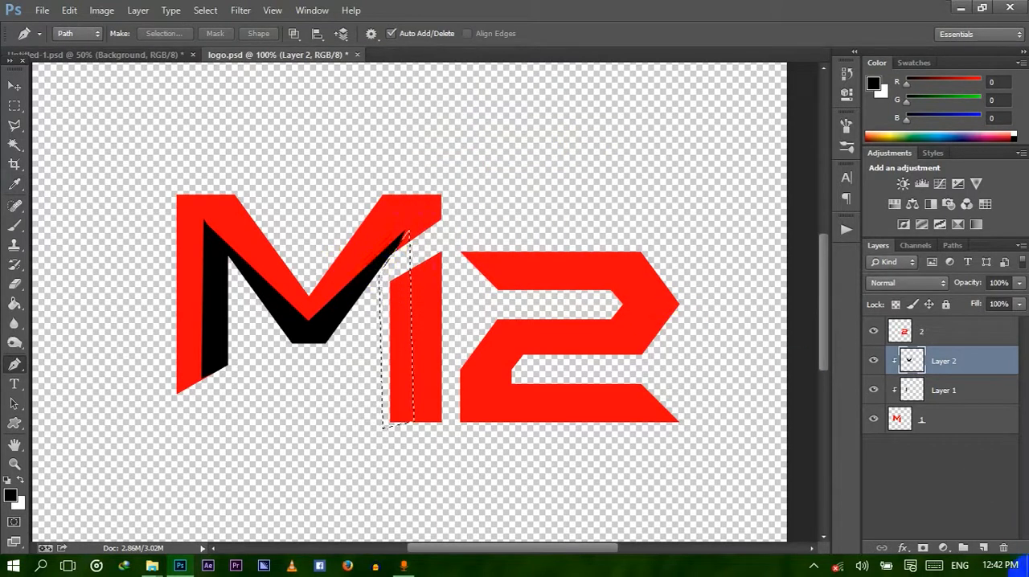
Fill the right-leg selection with black on a new layer, deselect, and clip that layer to the M lettering.
{"action": "left_click", "coordinate": [983, 547]}
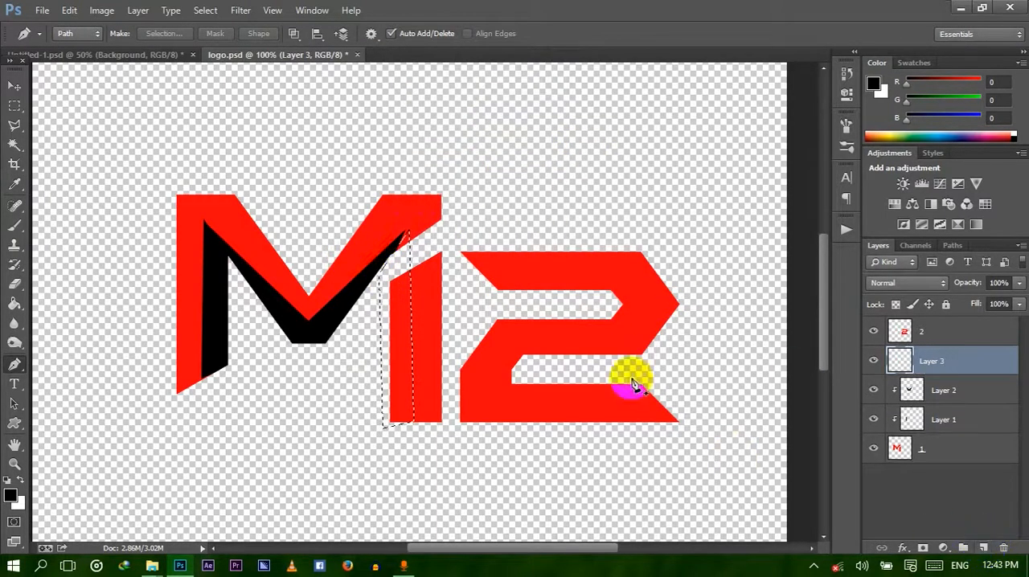
{"action": "left_click", "coordinate": [14, 304]}
{"action": "left_click", "coordinate": [397, 309]}
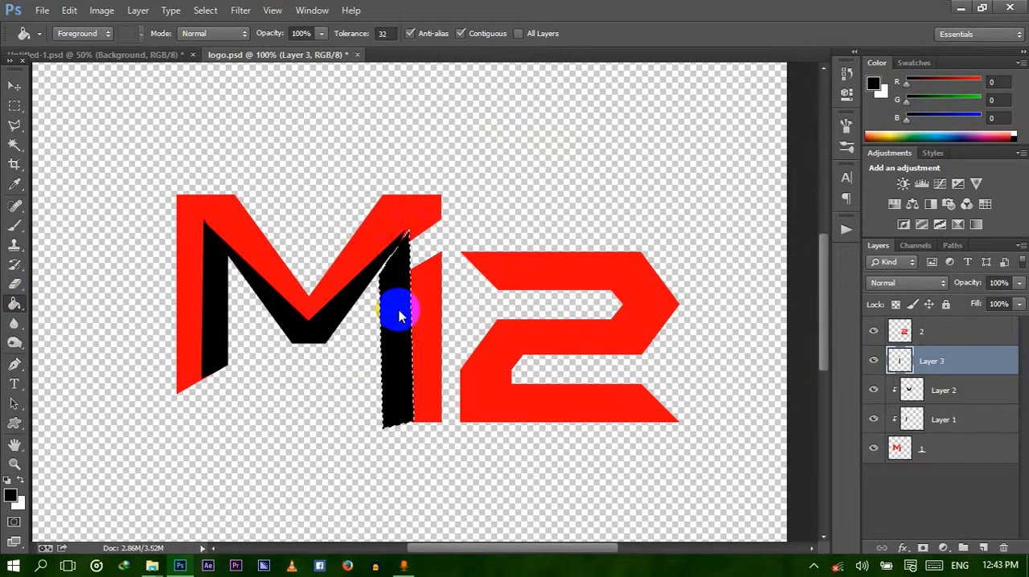
{"action": "key", "text": "ctrl+d"}
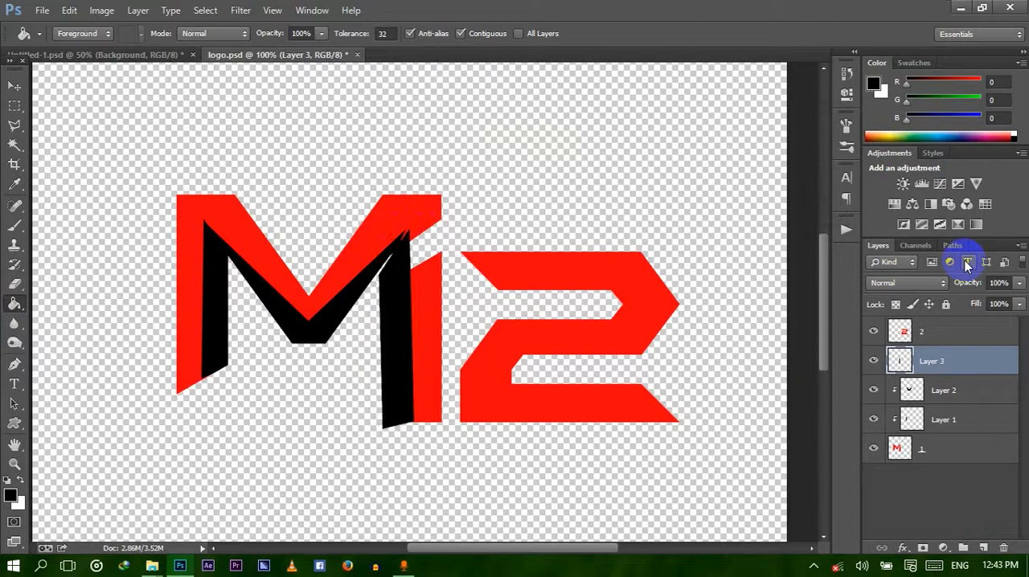
{"action": "right_click", "coordinate": [935, 364]}
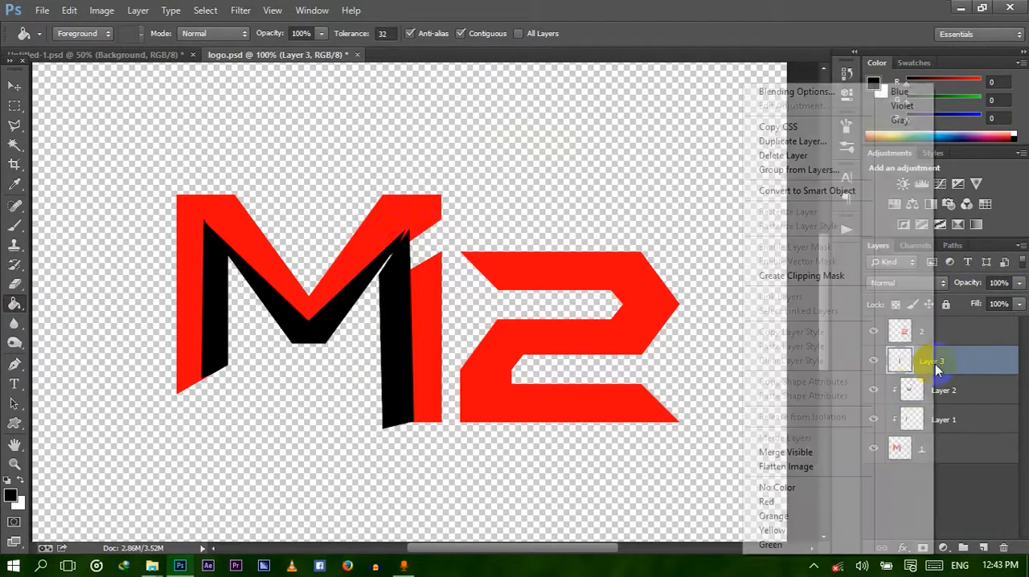
{"action": "left_click", "coordinate": [812, 277]}
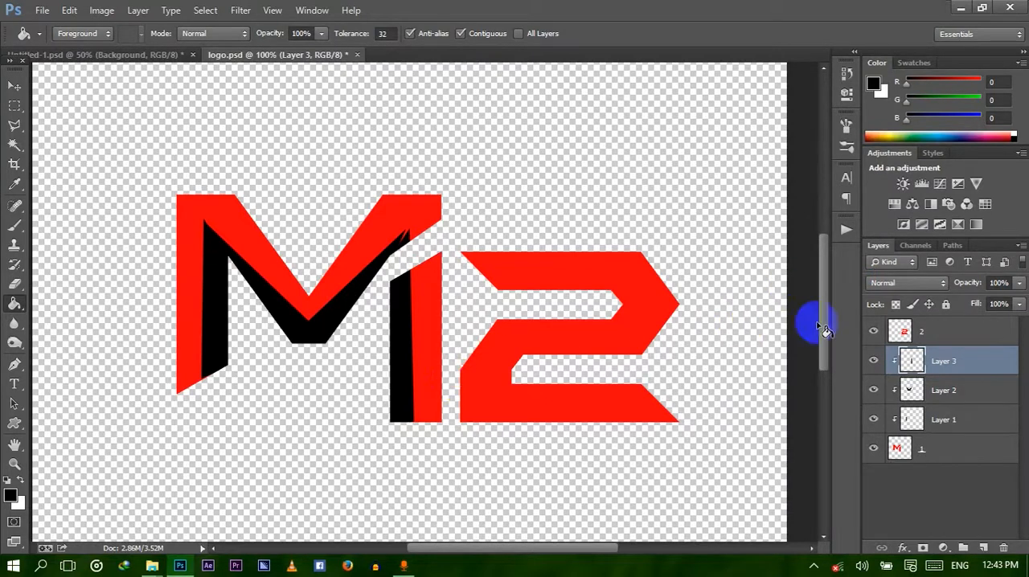
Lower the opacity of the V-shaped facet on Layer 2 and set the left-leg facet on Layer 1 to 66% opacity.
{"action": "left_click", "coordinate": [954, 395]}
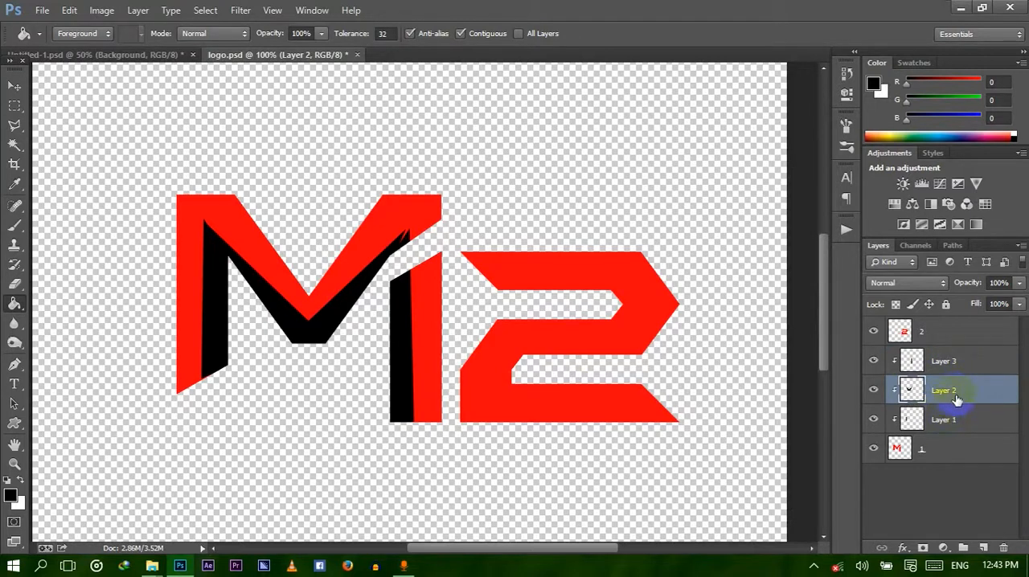
{"action": "left_click", "coordinate": [1019, 283]}
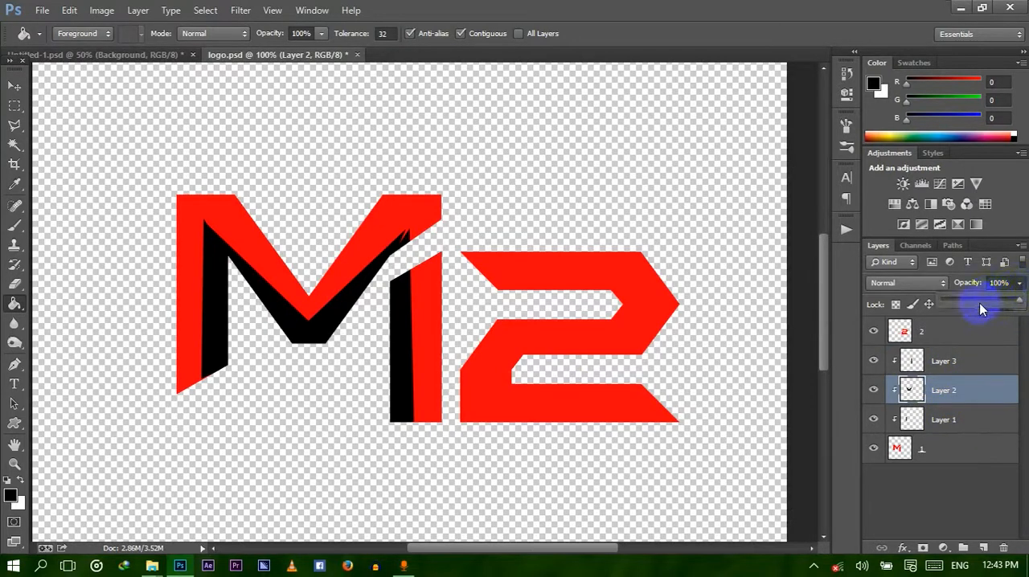
{"action": "left_click_drag", "start_coordinate": [980, 302], "coordinate": [971, 303]}
{"action": "left_click", "coordinate": [942, 420]}
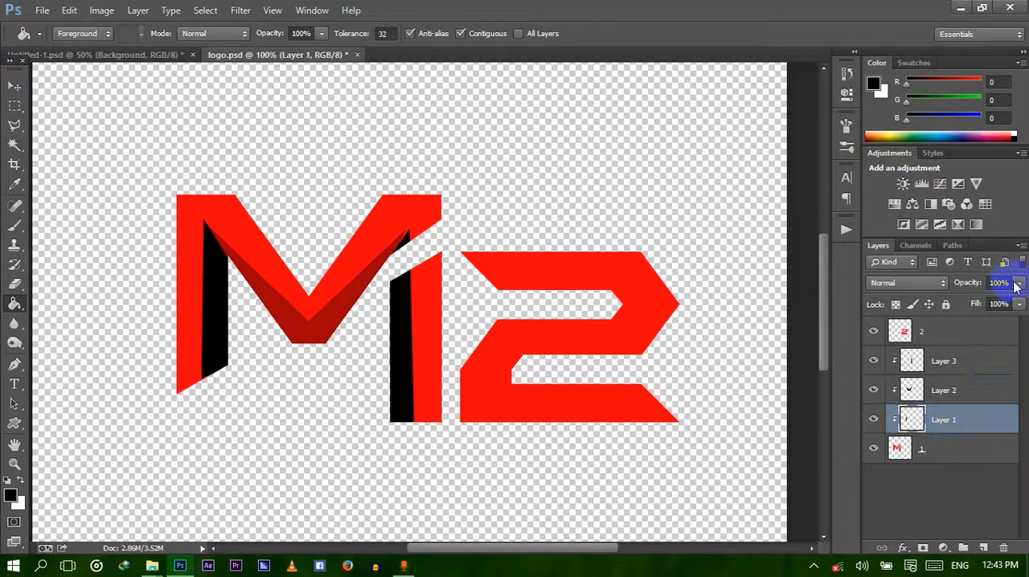
{"action": "left_click", "coordinate": [1018, 284]}
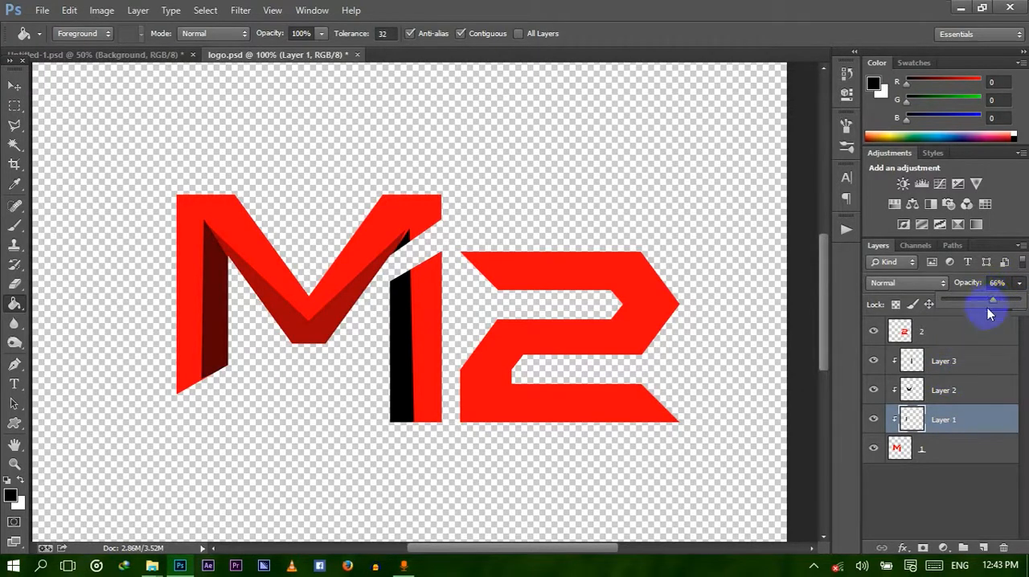
Set the opacity of the right-leg facet on Layer 3 to 49%.
{"action": "left_click", "coordinate": [948, 367]}
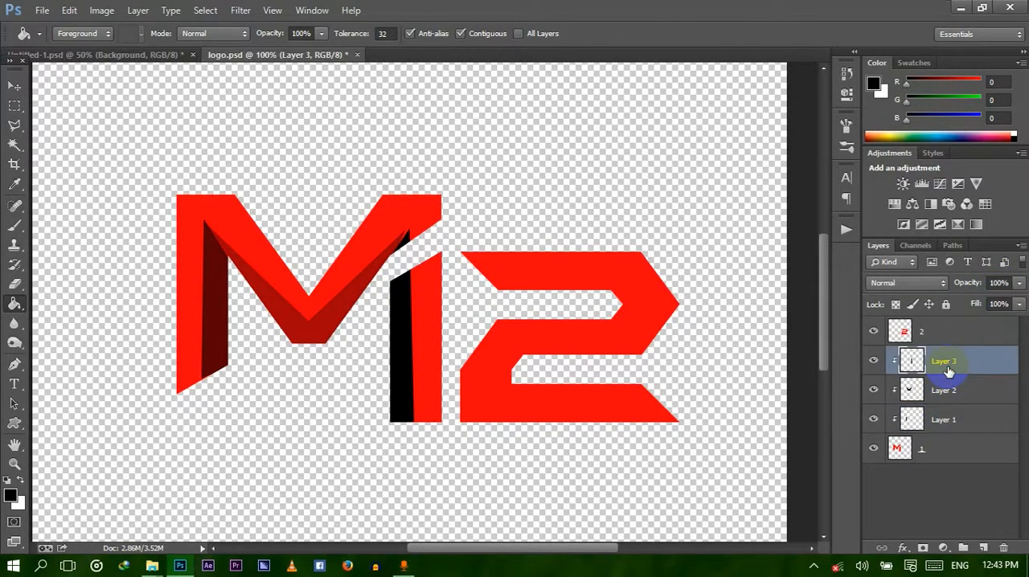
{"action": "left_click", "coordinate": [1018, 283]}
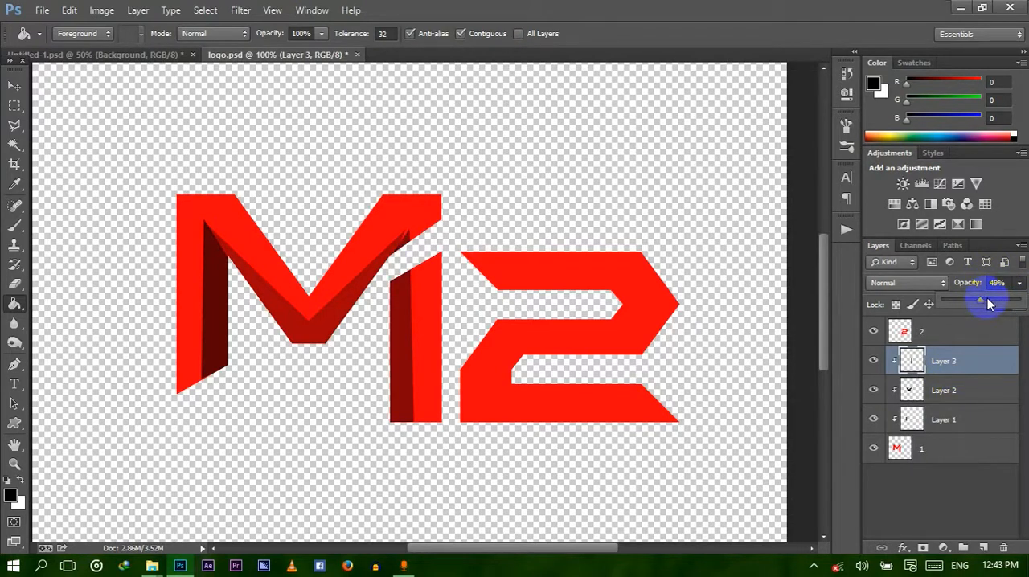
{"action": "left_click", "coordinate": [970, 370]}
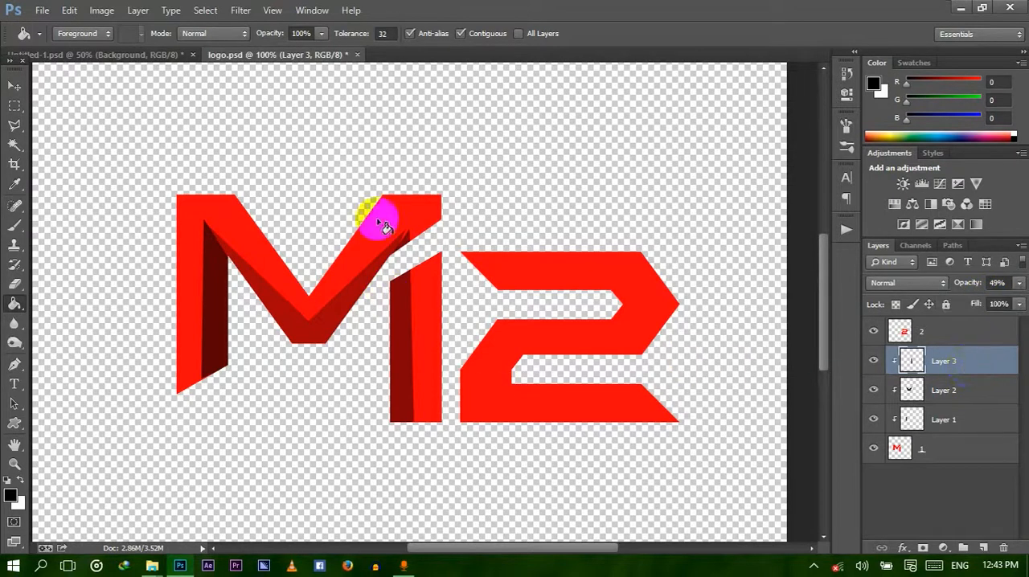
Compare the shaded M with the finished logo in Untitled-1.psd and return to logo.psd.
{"action": "left_click", "coordinate": [224, 252]}
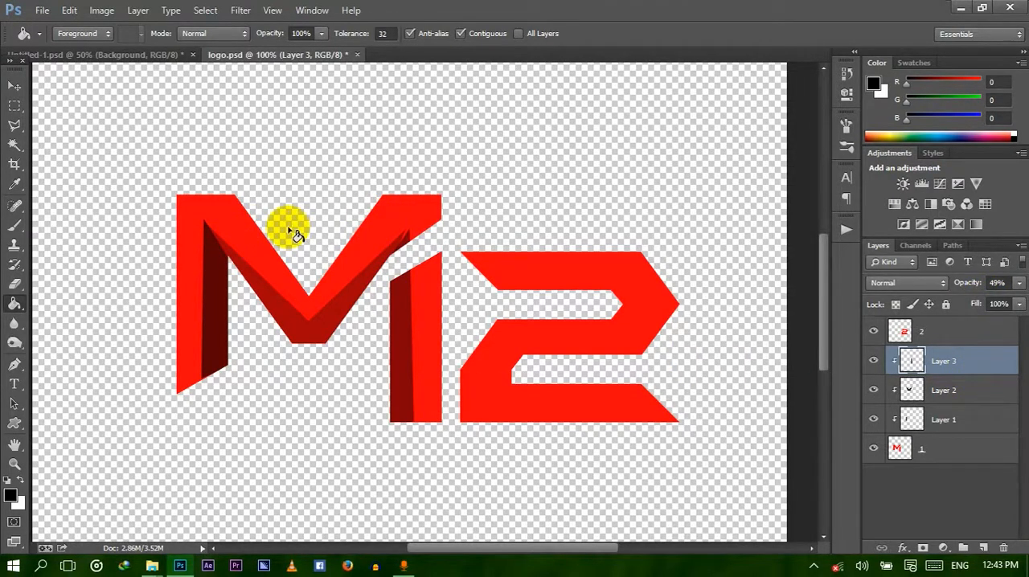
{"action": "left_click", "coordinate": [81, 54]}
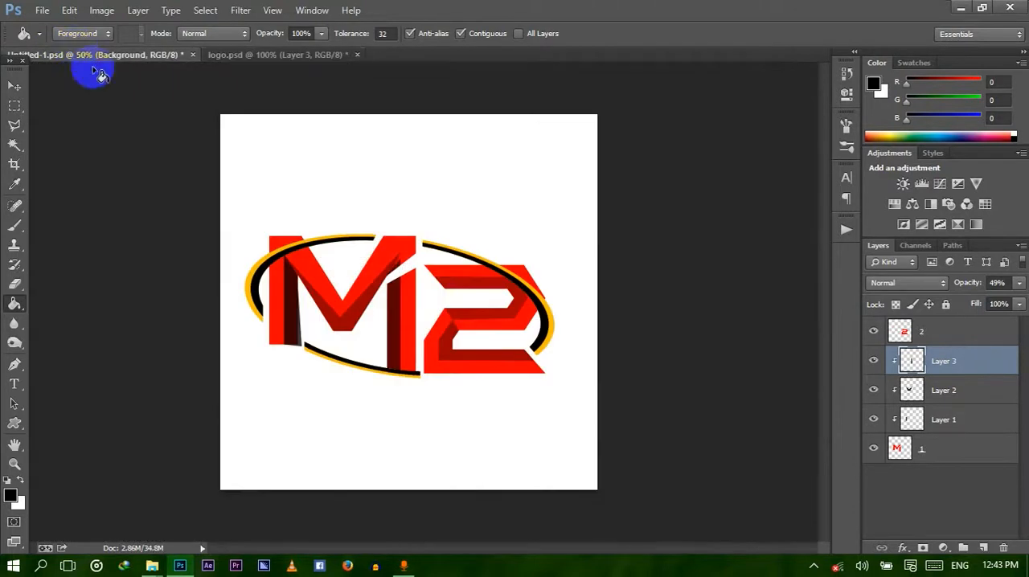
{"action": "left_click", "coordinate": [270, 58]}
{"action": "left_click", "coordinate": [329, 337]}
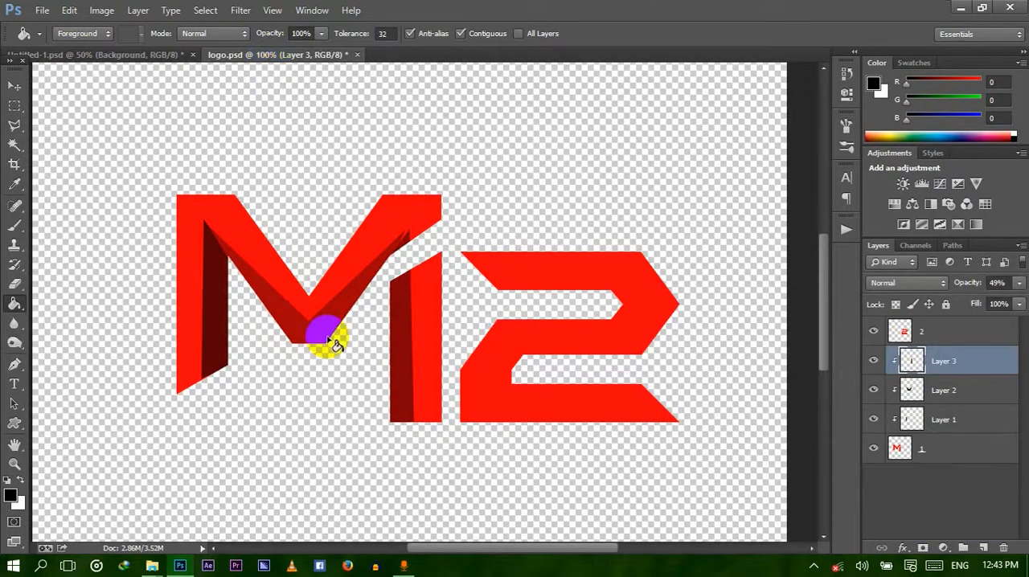
{"action": "left_click", "coordinate": [635, 318]}
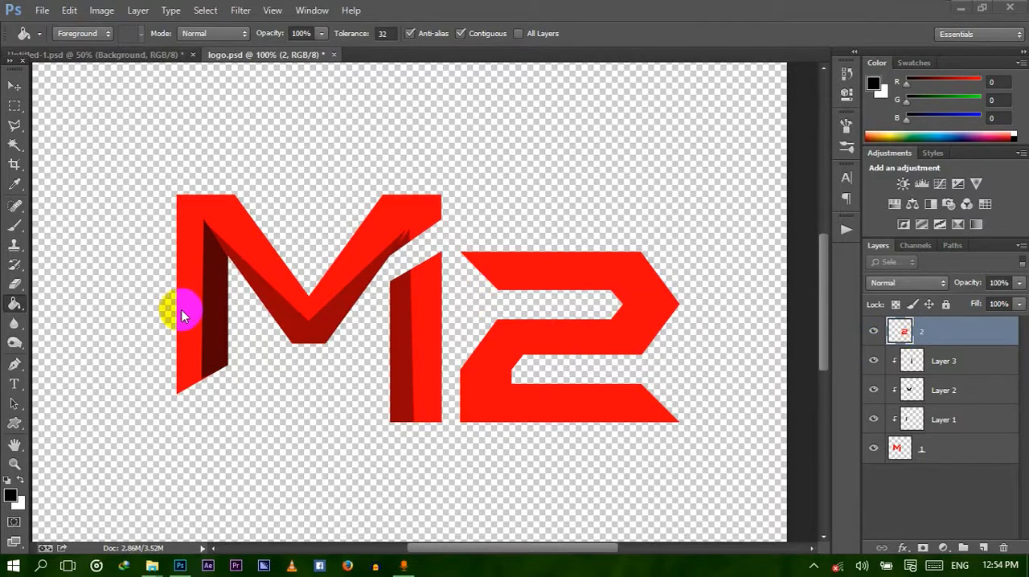
Add a new empty layer directly above the 2 layer for the numeral's shading.
{"action": "left_click", "coordinate": [15, 365]}
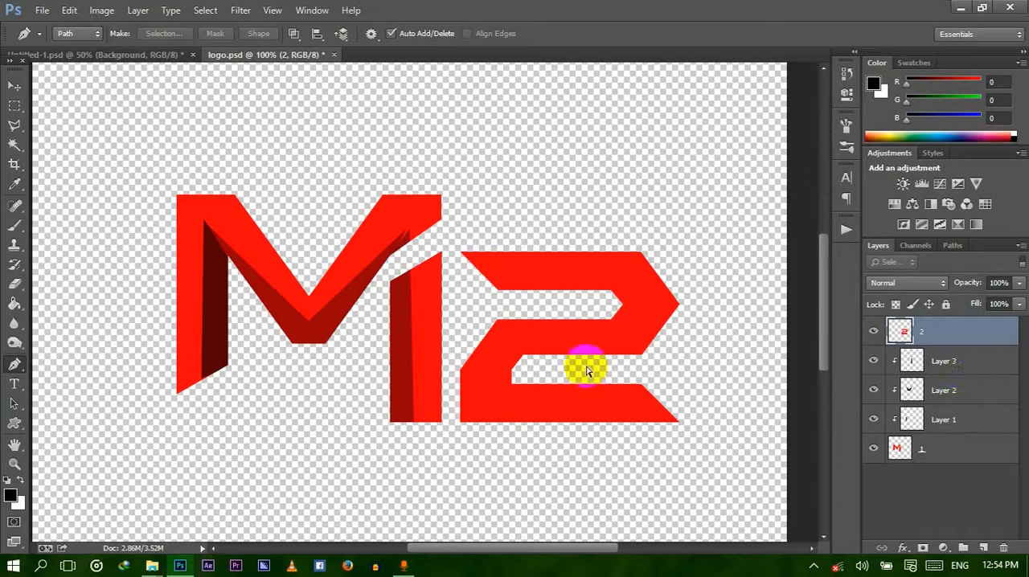
{"action": "scroll", "coordinate": [587, 368], "scroll_direction": "down", "scroll_amount": 1}
{"action": "scroll", "coordinate": [587, 366], "scroll_direction": "up", "scroll_amount": 2}
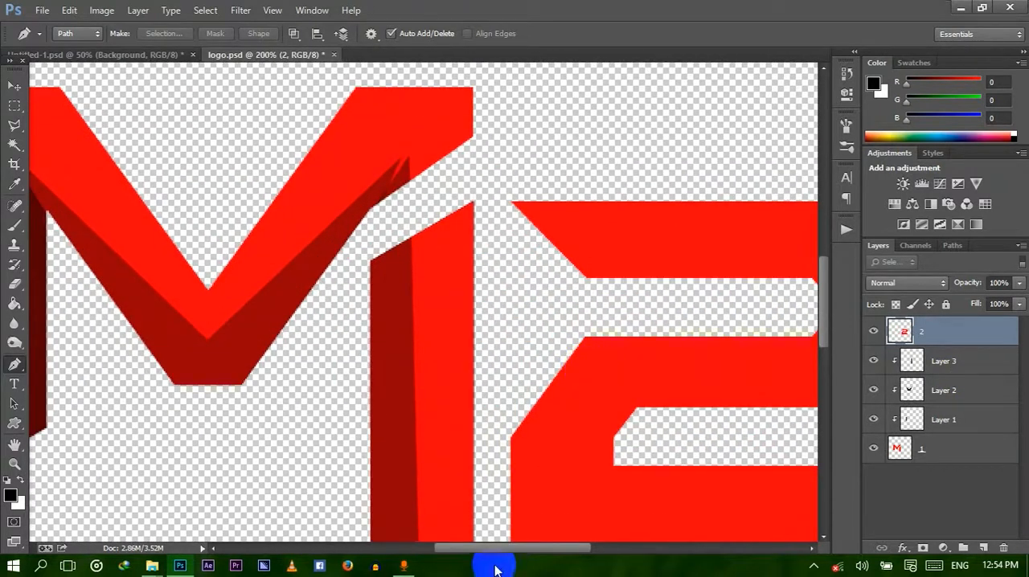
{"action": "left_click_drag", "start_coordinate": [503, 543], "coordinate": [548, 548]}
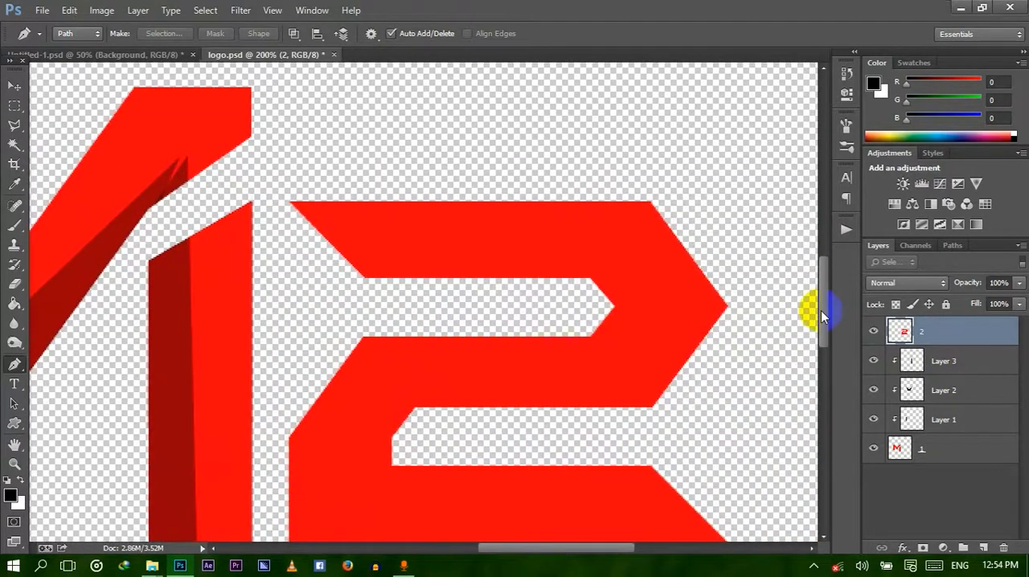
{"action": "left_click_drag", "start_coordinate": [821, 309], "coordinate": [821, 330]}
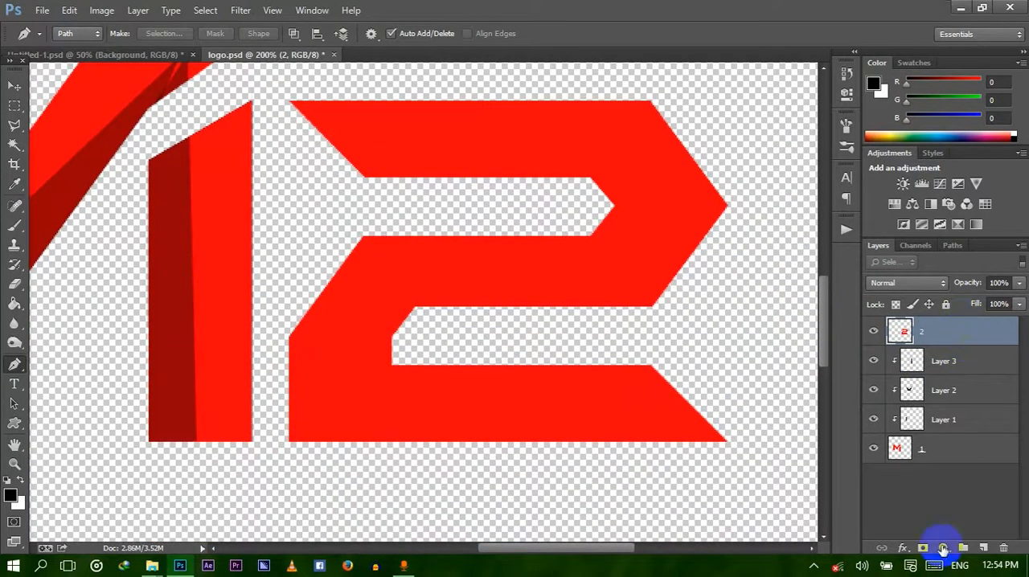
{"action": "left_click", "coordinate": [983, 547]}
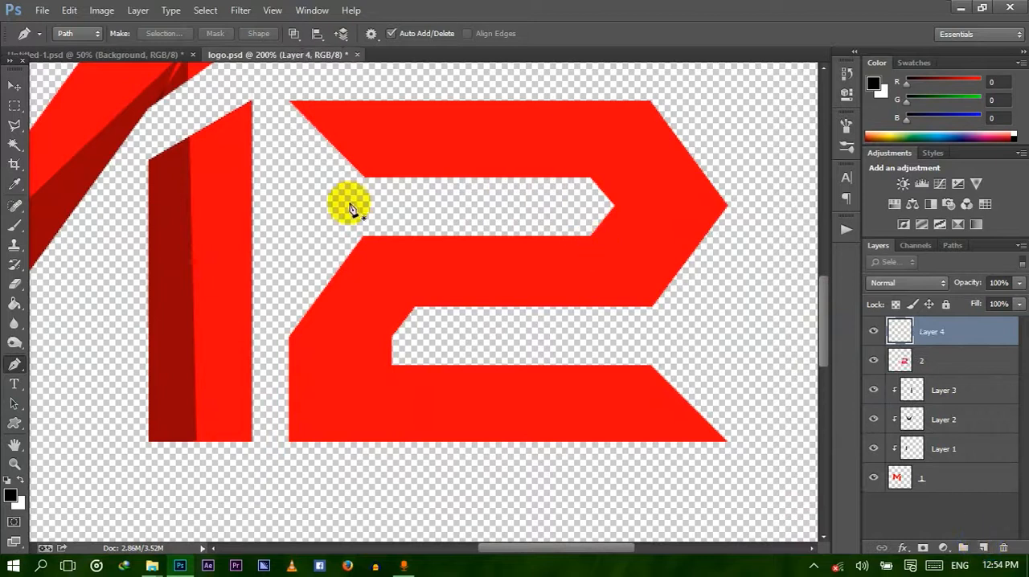
Draw a closed Pen path through the middle of the 2's upper hook, enclosing its inner half and the upper gap.
{"action": "left_click", "coordinate": [329, 143]}
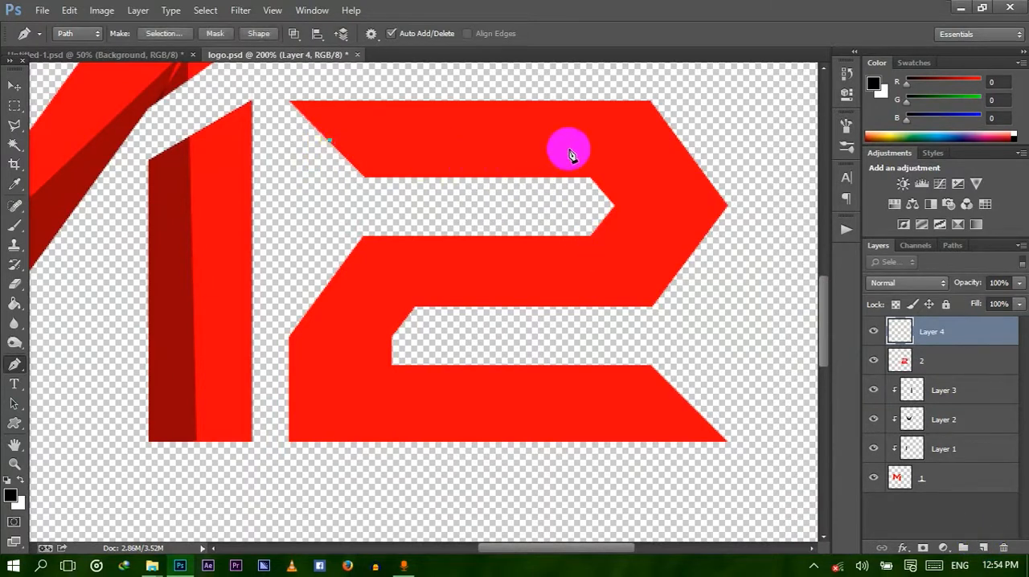
{"action": "left_click", "coordinate": [618, 139]}
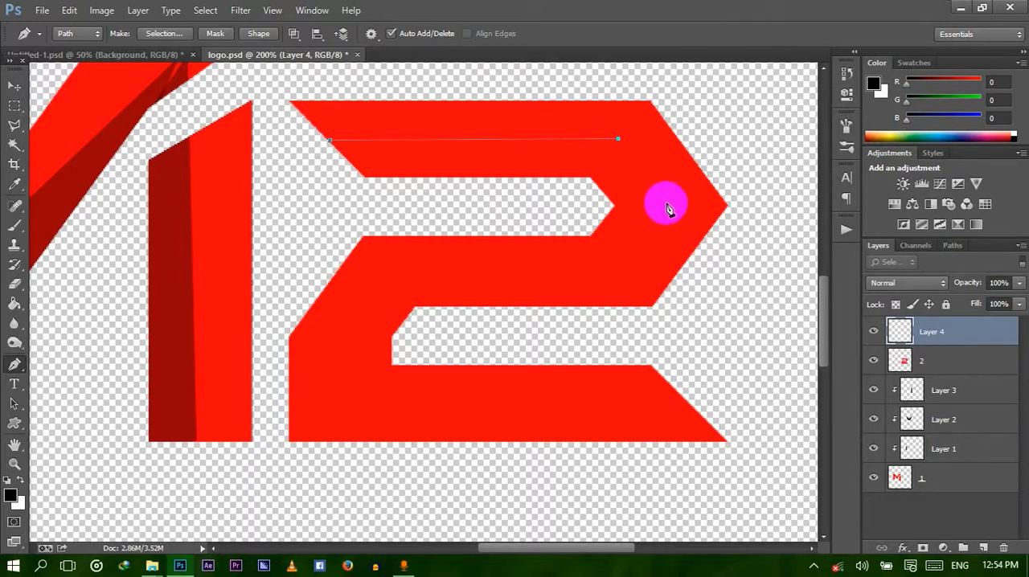
{"action": "left_click", "coordinate": [667, 206]}
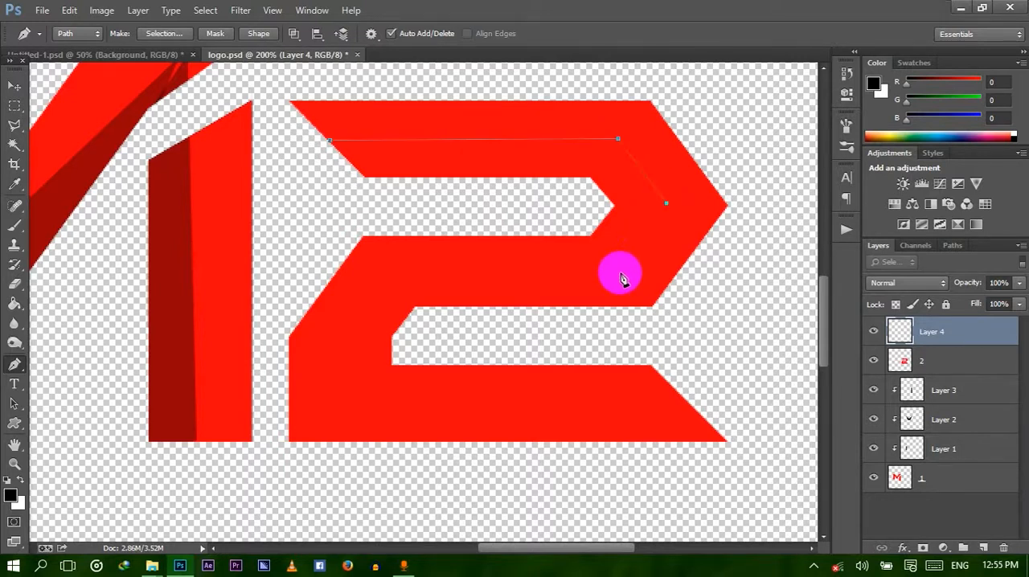
{"action": "left_click", "coordinate": [621, 275]}
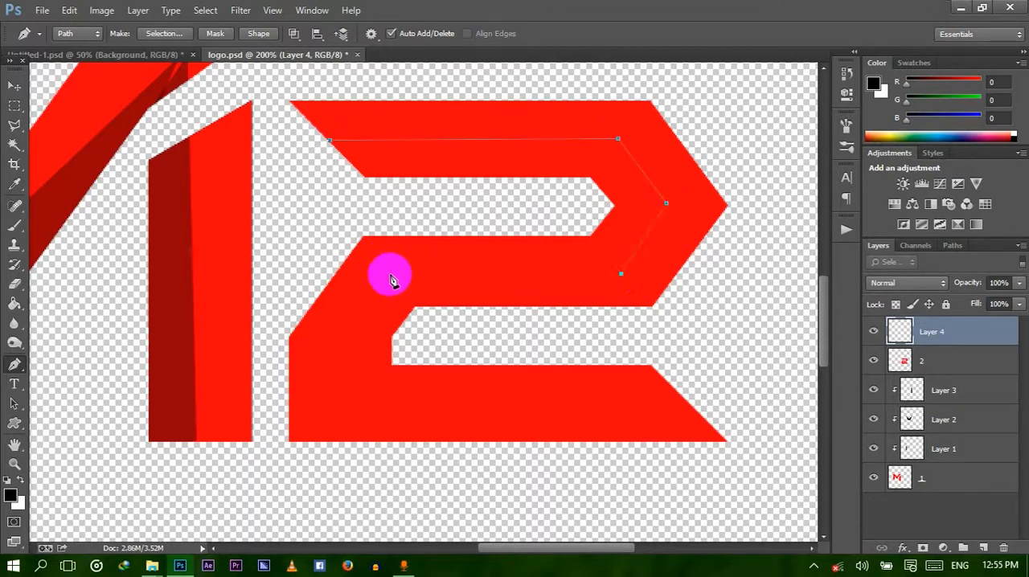
{"action": "left_click", "coordinate": [391, 276]}
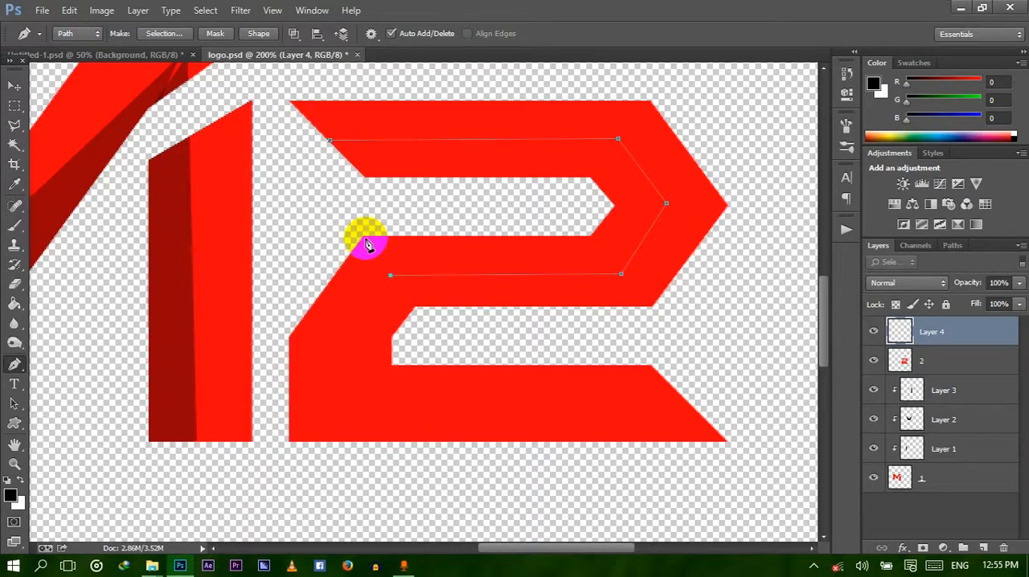
{"action": "left_click", "coordinate": [364, 239]}
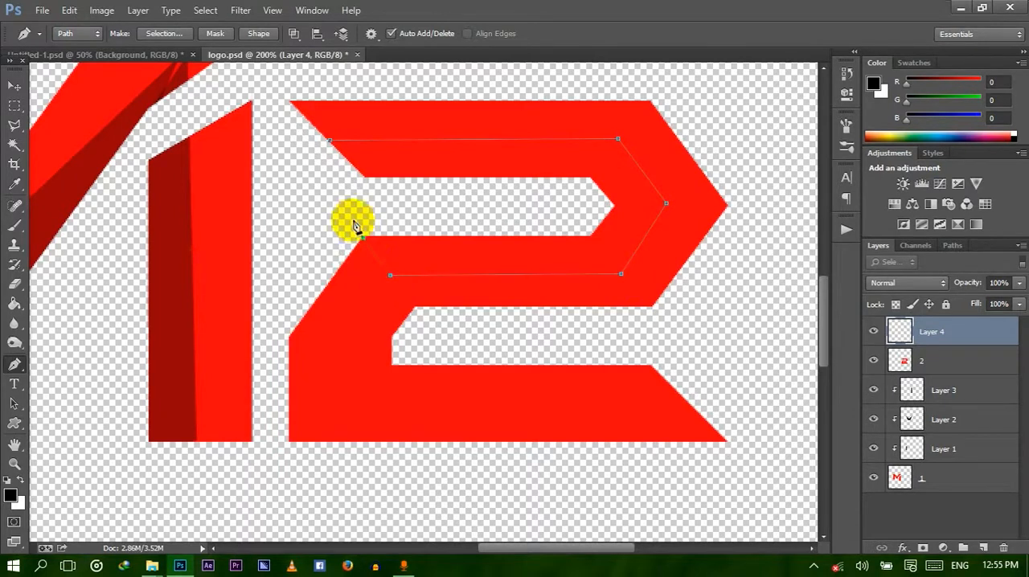
{"action": "left_click", "coordinate": [331, 143]}
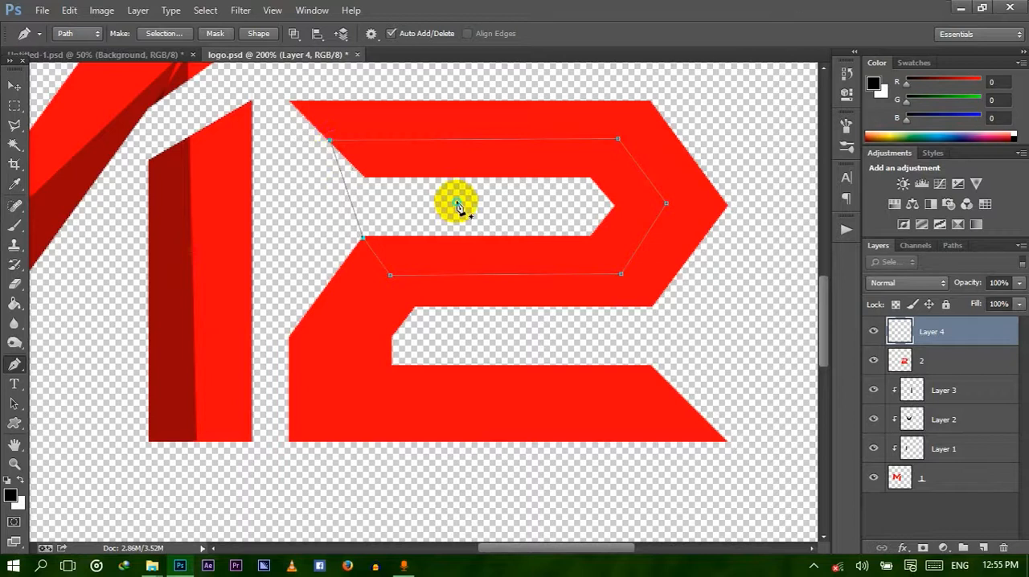
Convert the upper path to a selection with 0 px feather and fill it with black on Layer 4.
{"action": "right_click", "coordinate": [457, 206]}
{"action": "left_click", "coordinate": [517, 278]}
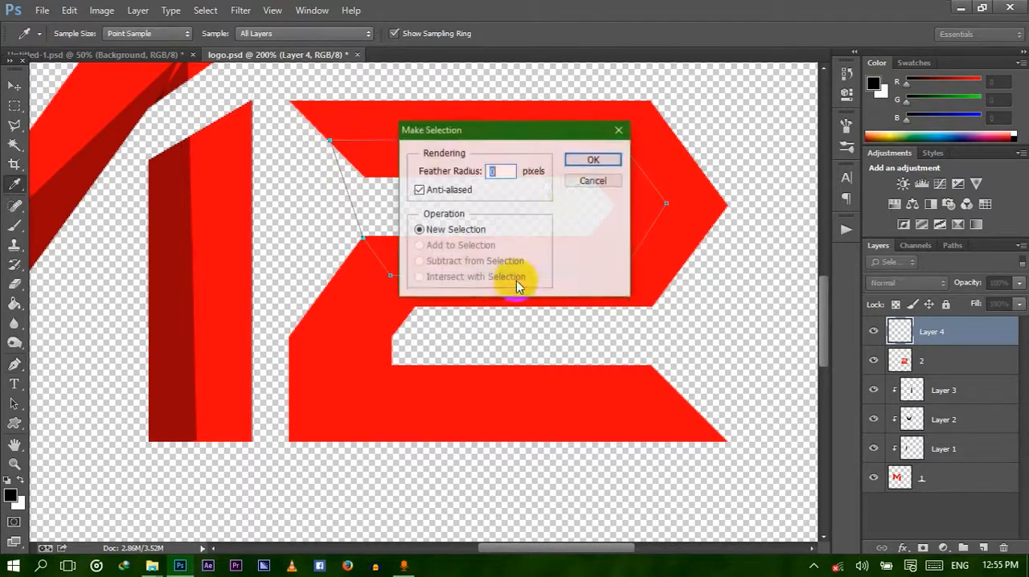
{"action": "left_click", "coordinate": [593, 160]}
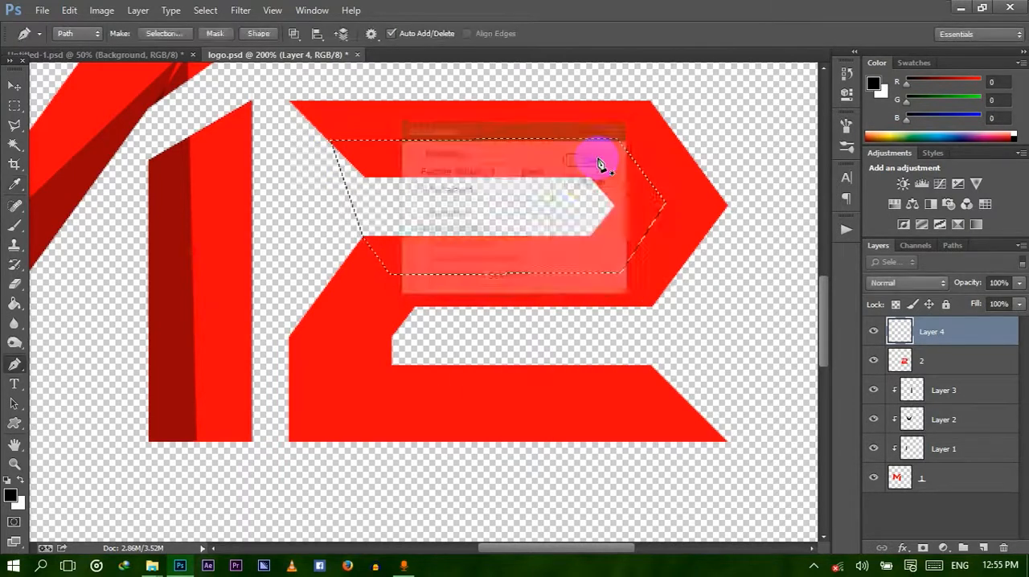
{"action": "left_click", "coordinate": [14, 306]}
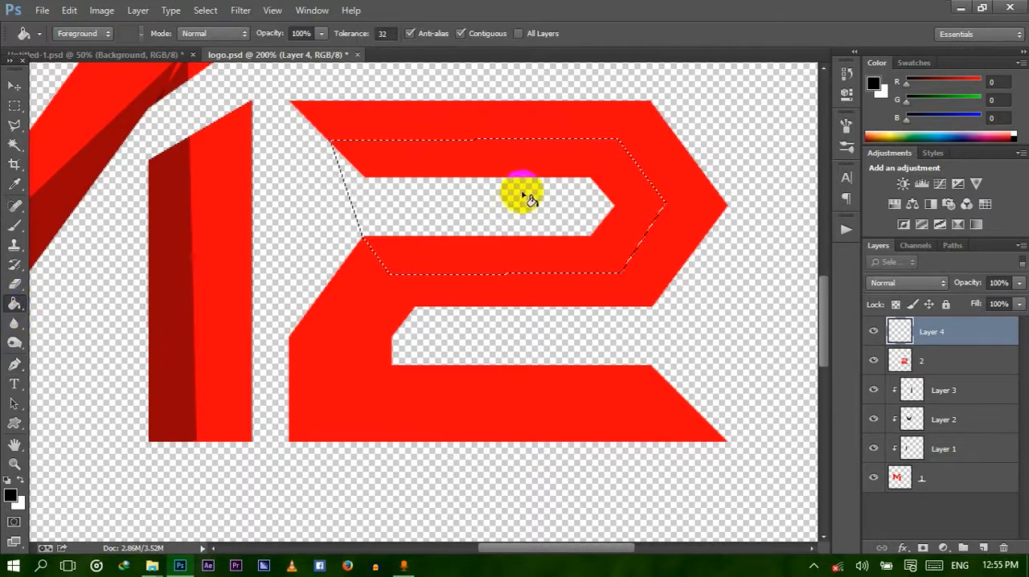
{"action": "left_click", "coordinate": [552, 161]}
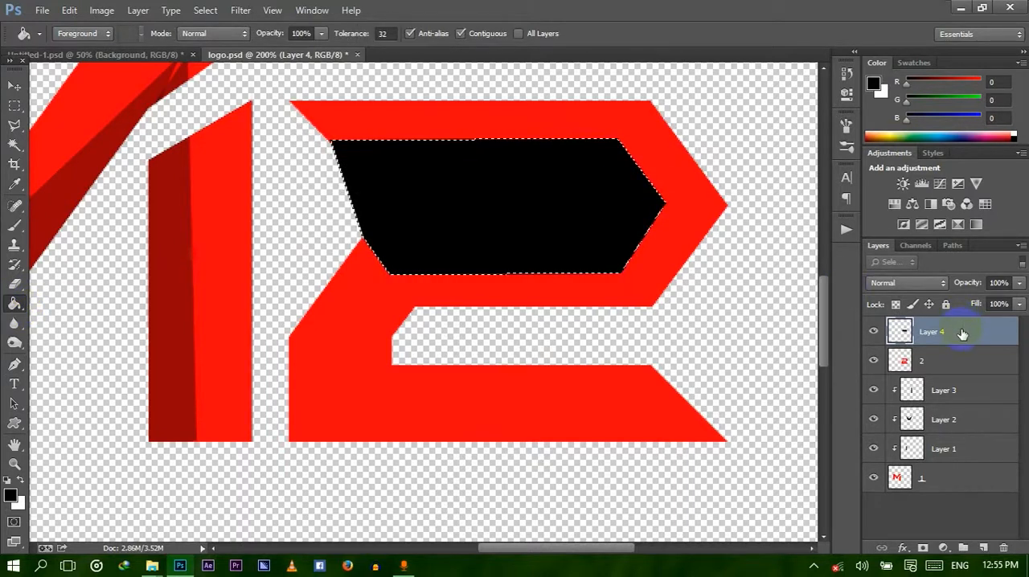
Clip the black shape on Layer 4 to the 2 layer and clear the selection.
{"action": "right_click", "coordinate": [962, 329]}
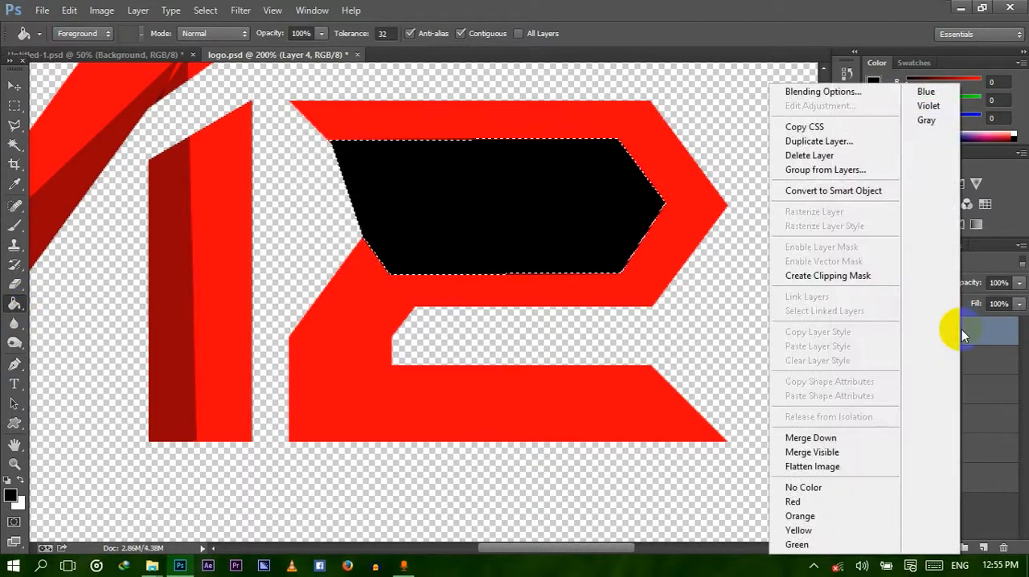
{"action": "left_click", "coordinate": [837, 278]}
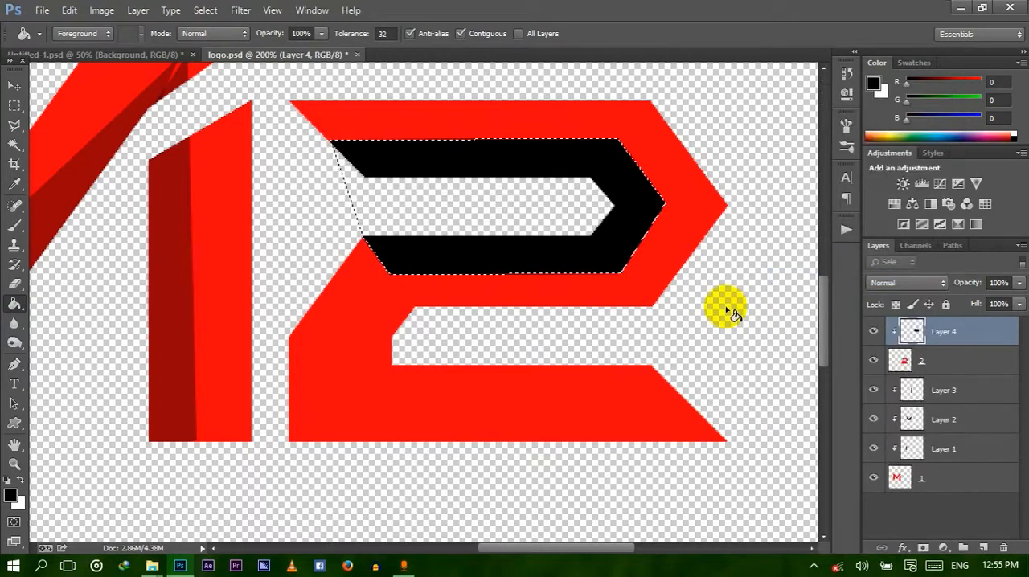
{"action": "key", "text": "ctrl+d"}
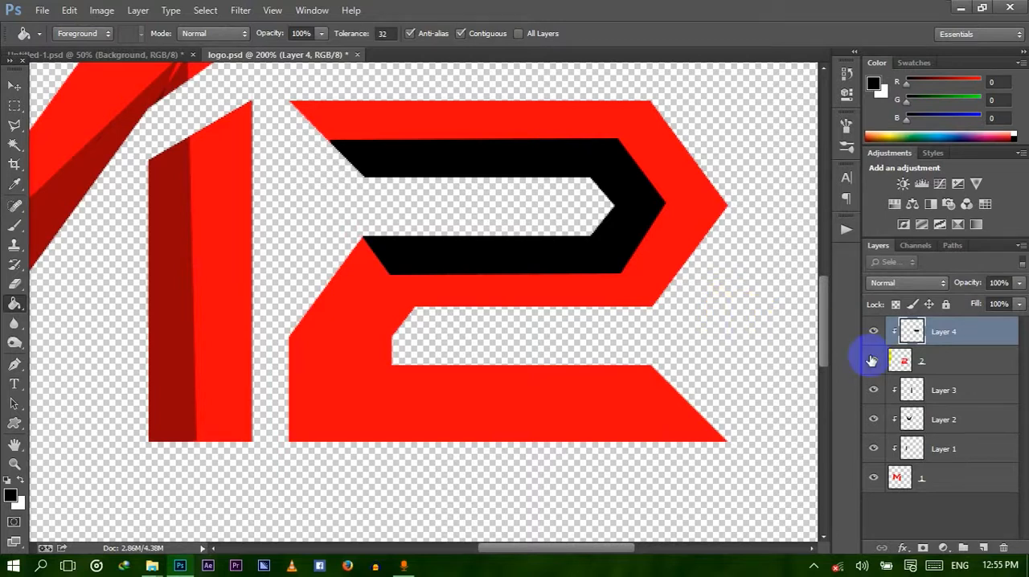
On a new layer above Layer 4, draw a closed Pen path enclosing the inner half of the 2's lower bend and base.
{"action": "left_click", "coordinate": [982, 548]}
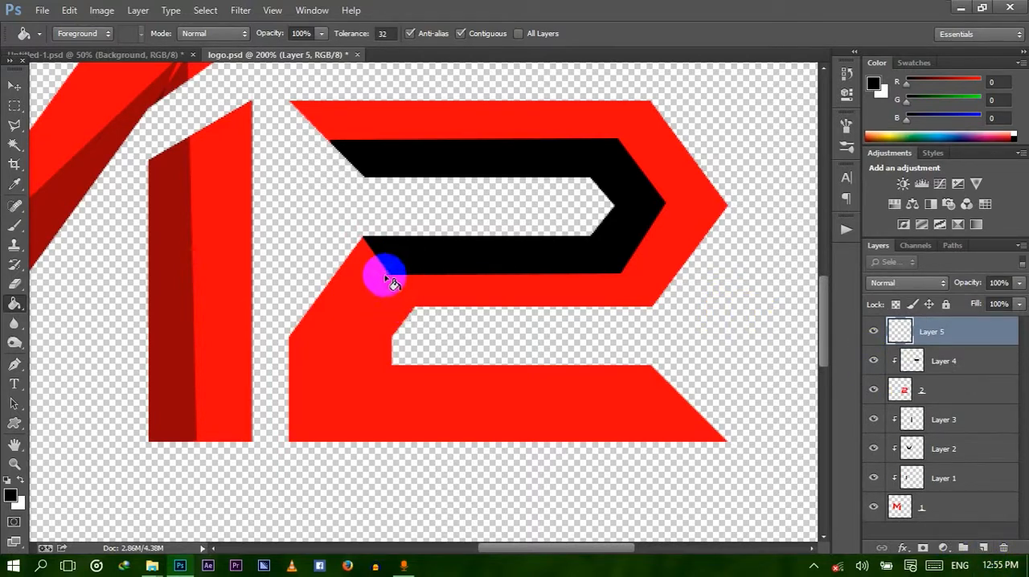
{"action": "left_click", "coordinate": [15, 365]}
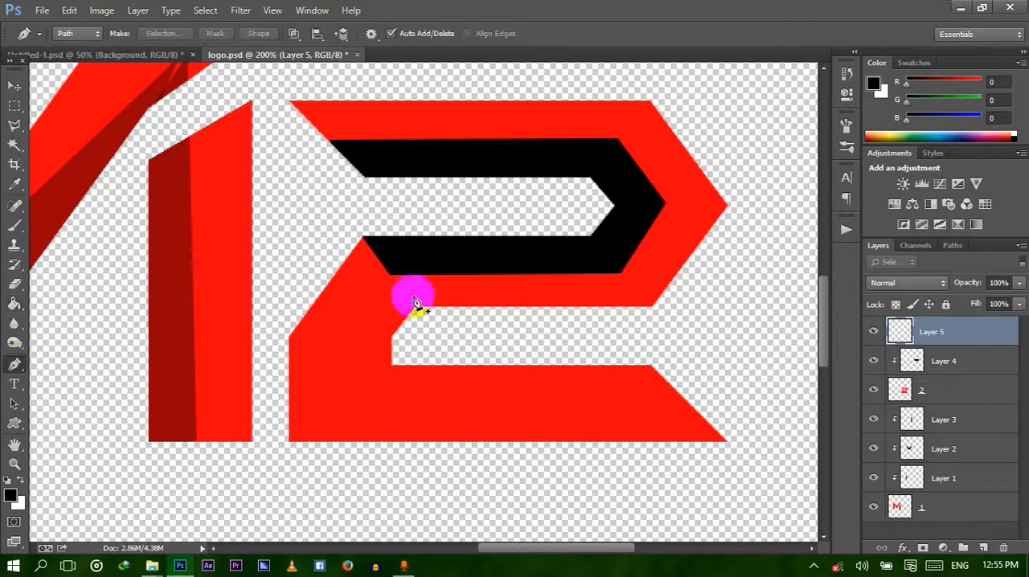
{"action": "left_click", "coordinate": [388, 277]}
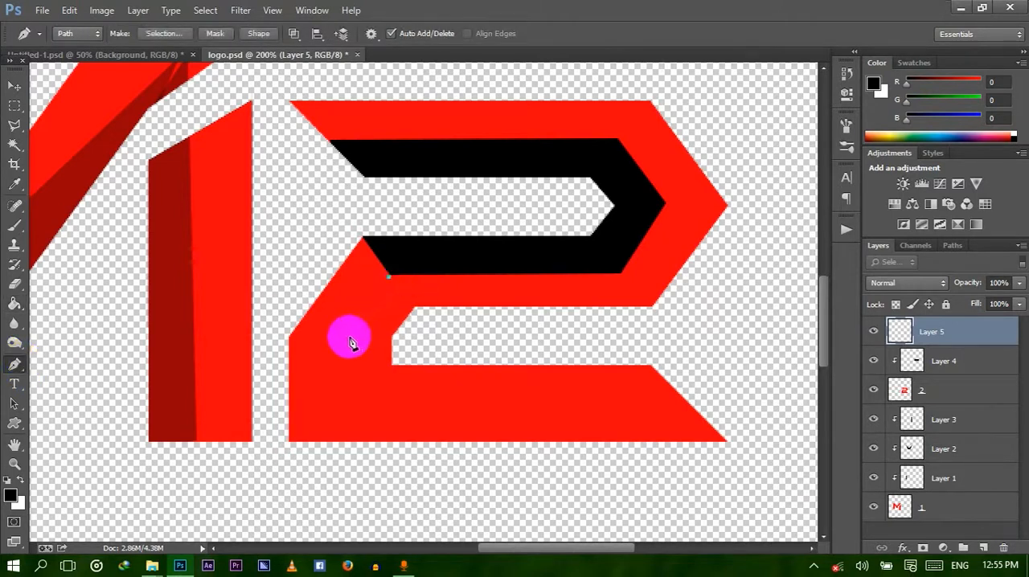
{"action": "left_click", "coordinate": [344, 335]}
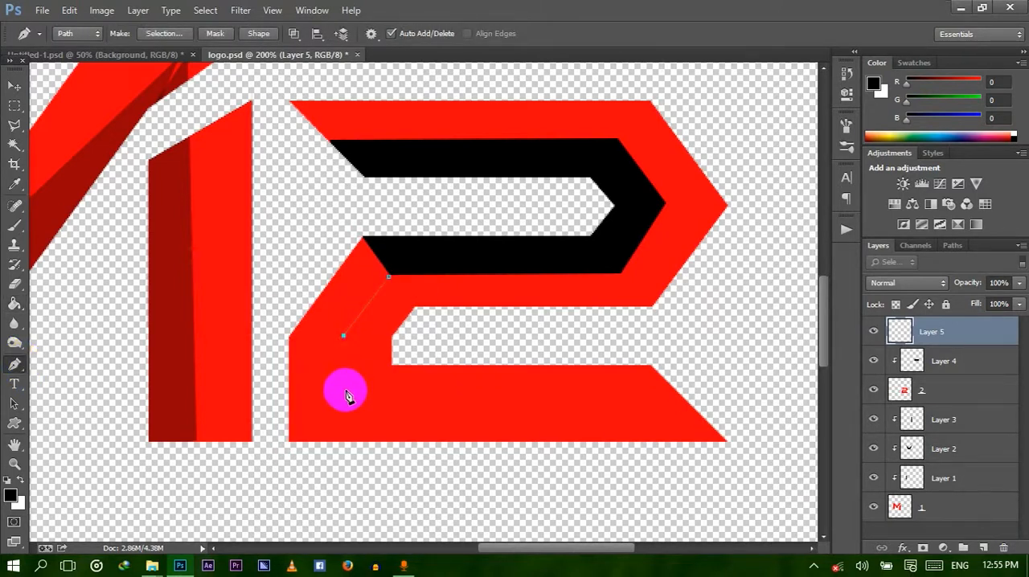
{"action": "left_click", "coordinate": [346, 399]}
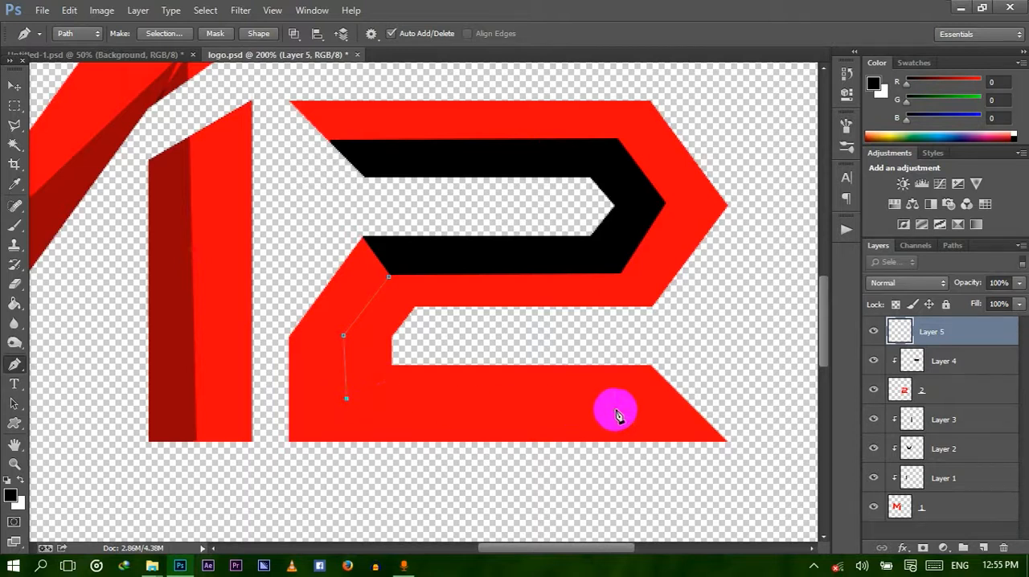
{"action": "left_click", "coordinate": [689, 403]}
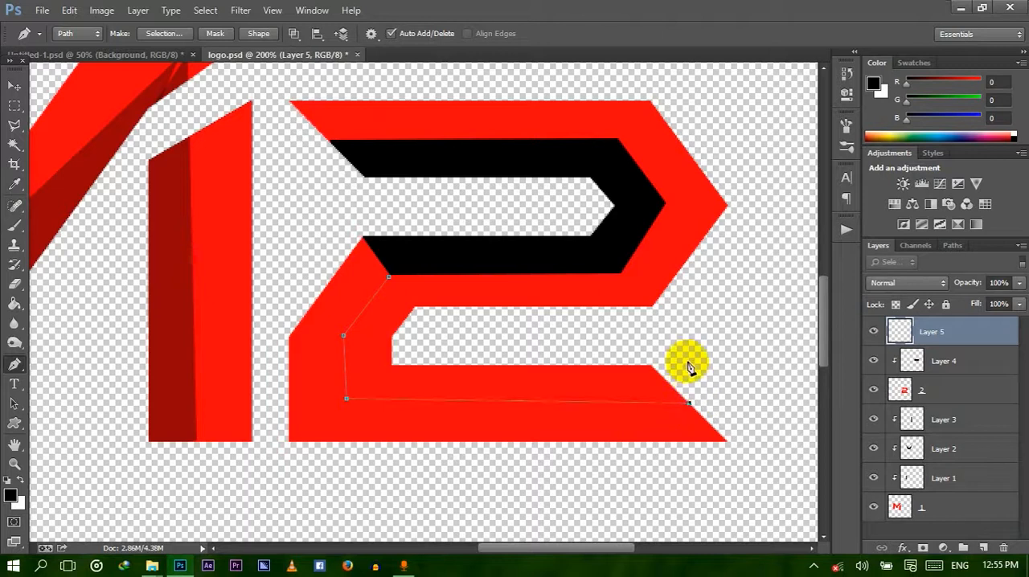
{"action": "left_click", "coordinate": [688, 364]}
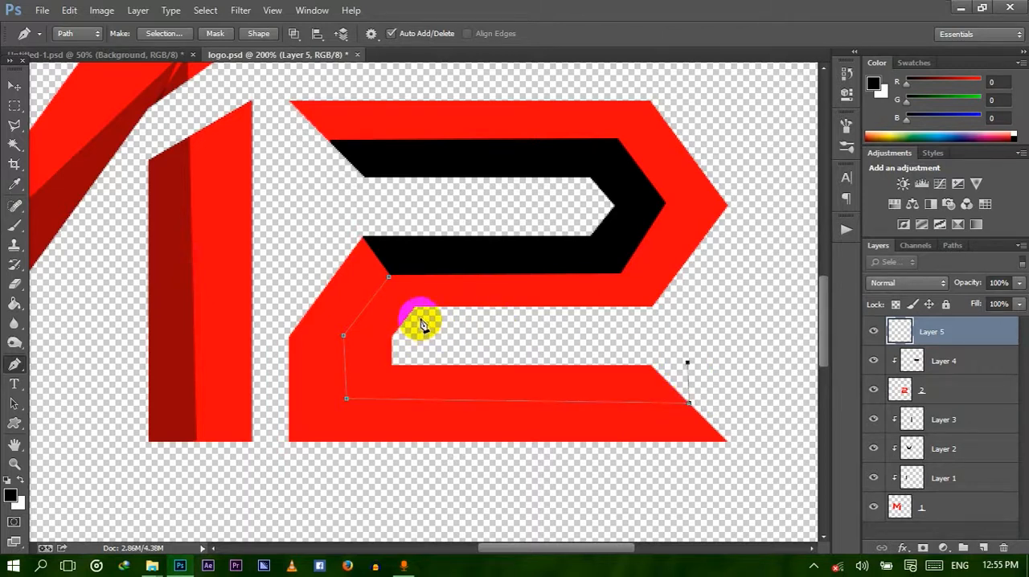
{"action": "left_click", "coordinate": [416, 309]}
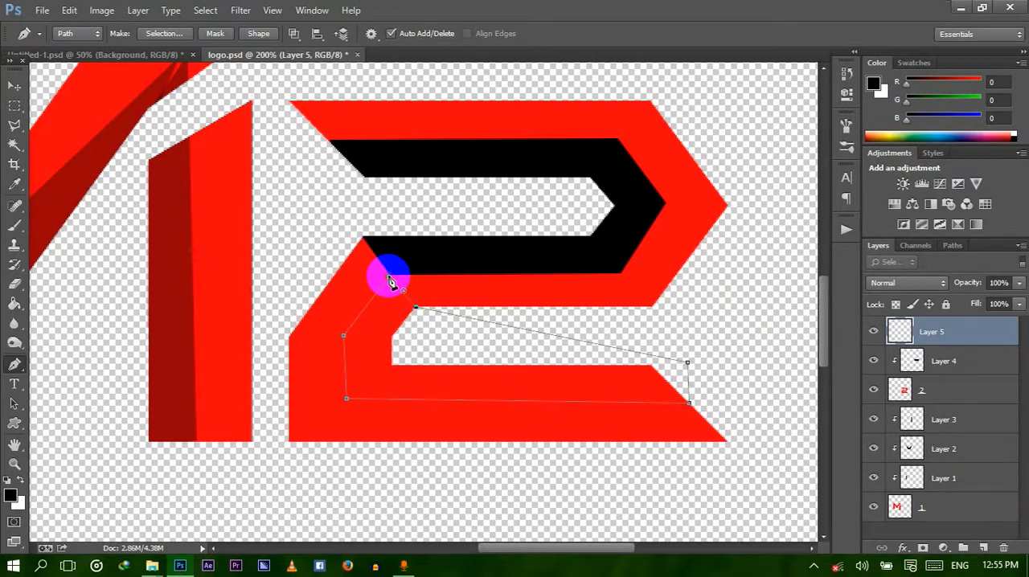
{"action": "left_click", "coordinate": [389, 279]}
Convert the lower path to a selection with 0 px feather and fill it with black on Layer 5.
{"action": "right_click", "coordinate": [426, 346]}
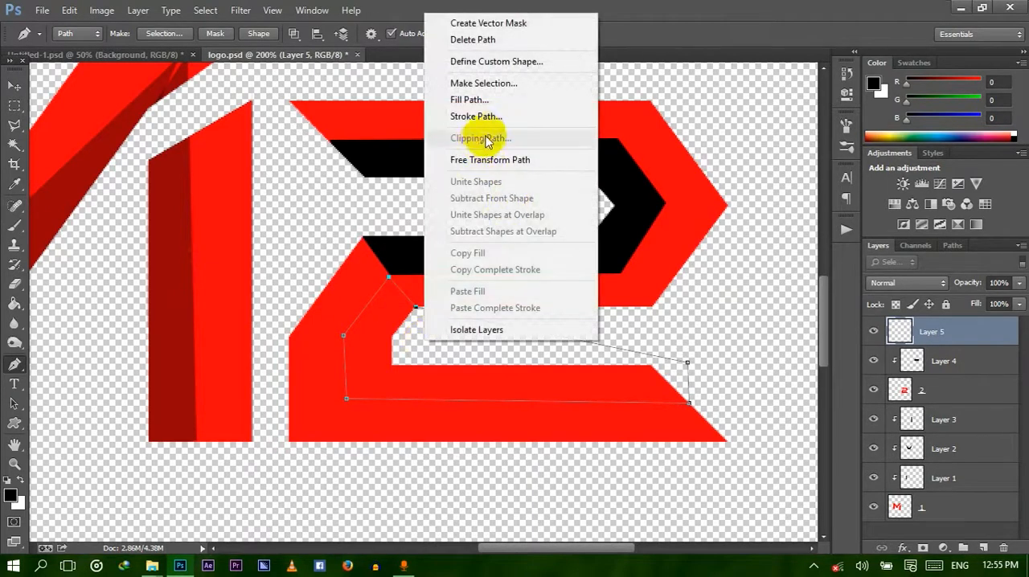
{"action": "left_click", "coordinate": [475, 85]}
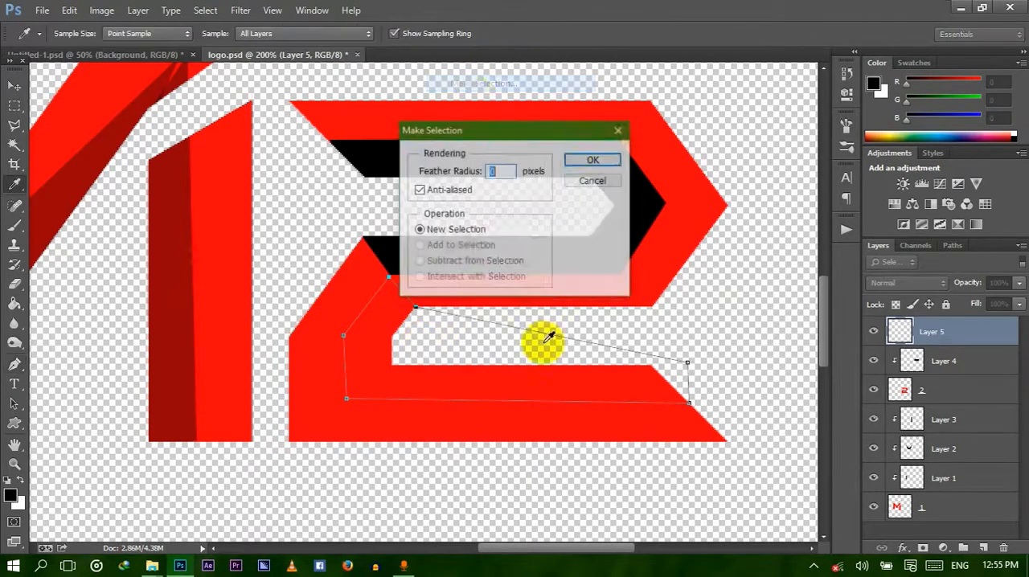
{"action": "left_click", "coordinate": [575, 159]}
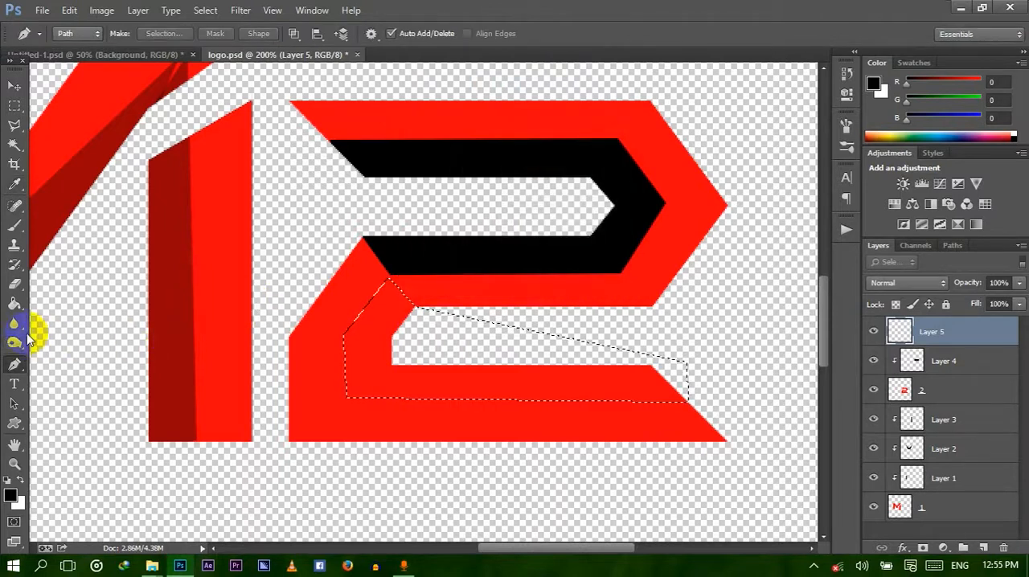
{"action": "left_click", "coordinate": [14, 306]}
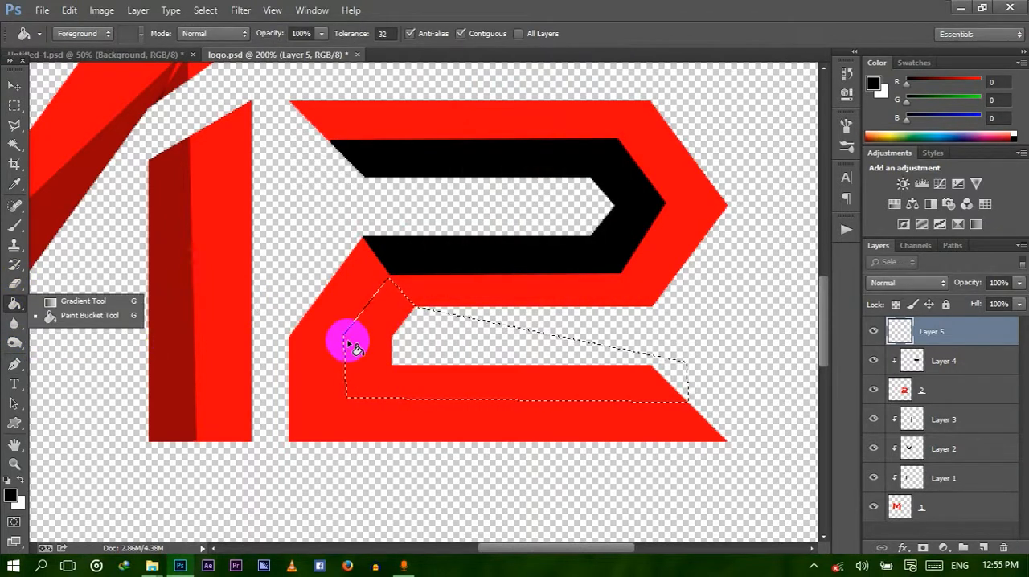
{"action": "left_click", "coordinate": [402, 343]}
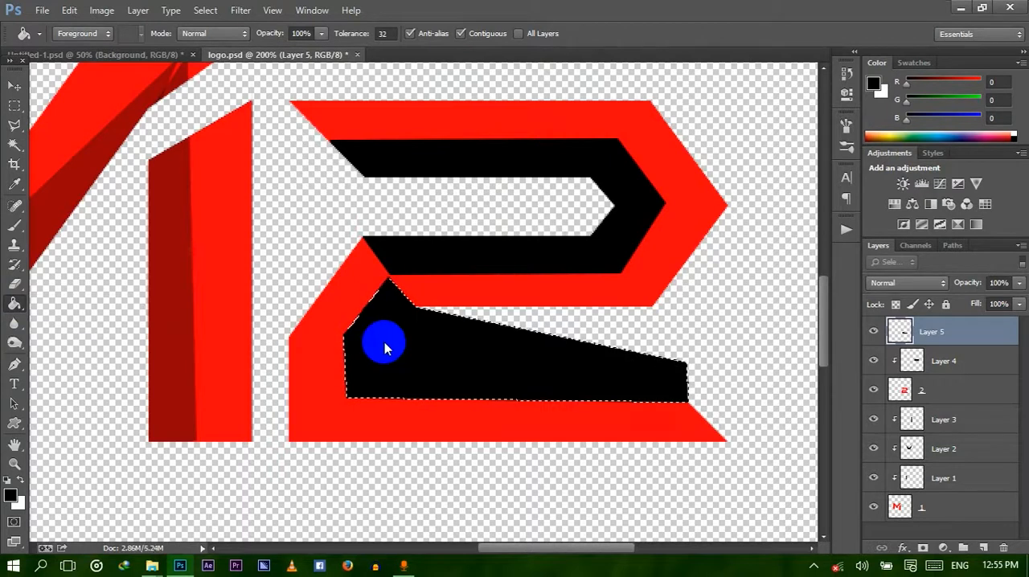
Clip the black shape on Layer 5 to the 2 layer and clear the selection.
{"action": "right_click", "coordinate": [914, 332]}
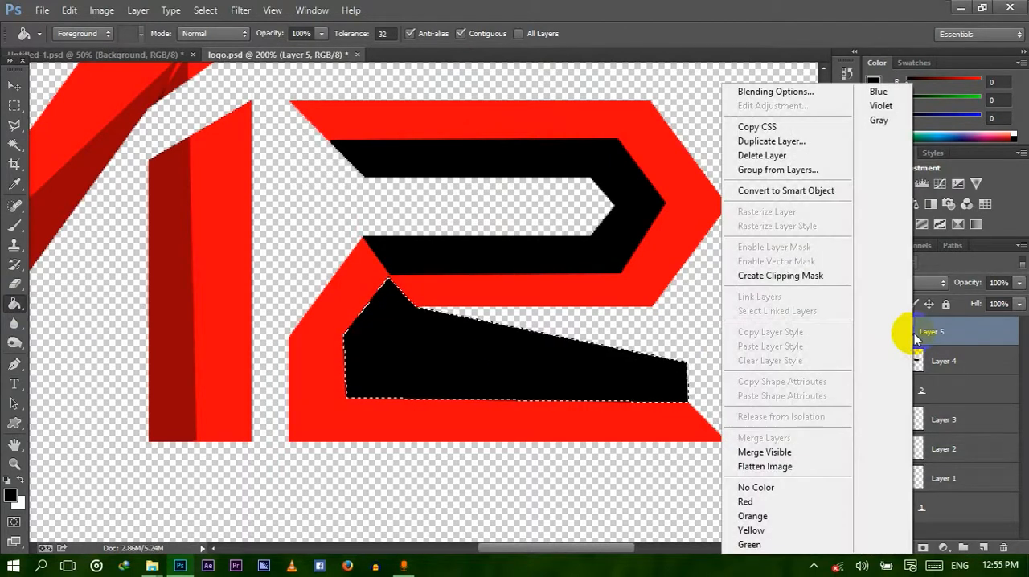
{"action": "left_click", "coordinate": [782, 275]}
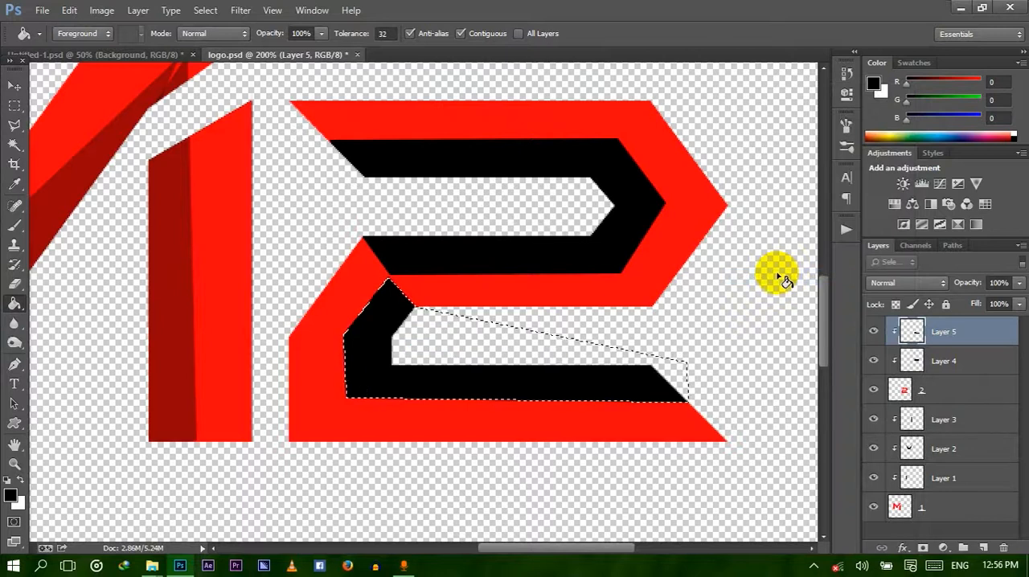
{"action": "key", "text": "ctrl+d"}
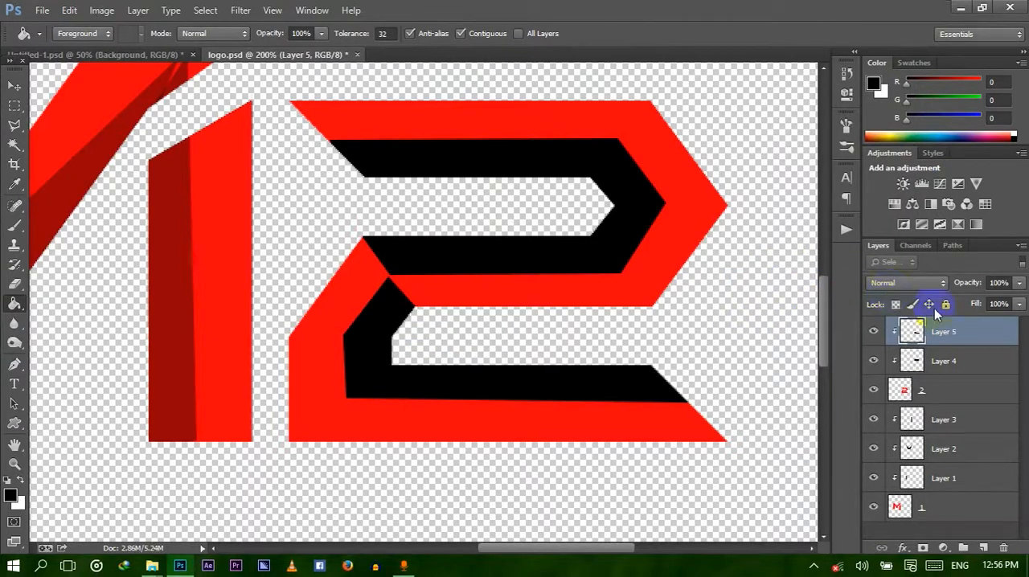
Set the lower facet on Layer 5 to 44% opacity and the upper facet on Layer 4 to 32%, and select the 2 layer.
{"action": "left_click", "coordinate": [1019, 284]}
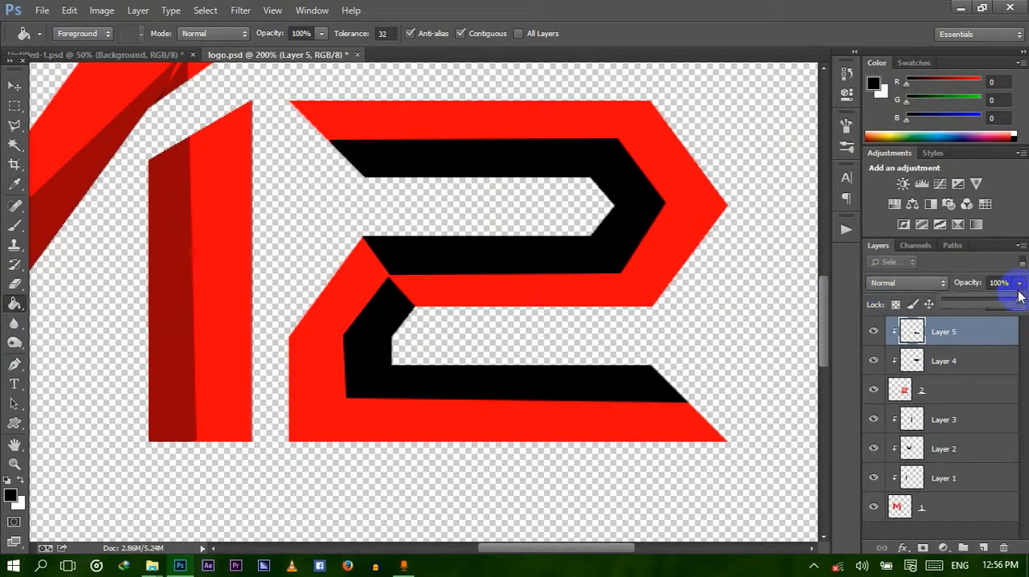
{"action": "left_click_drag", "start_coordinate": [1017, 299], "coordinate": [974, 301]}
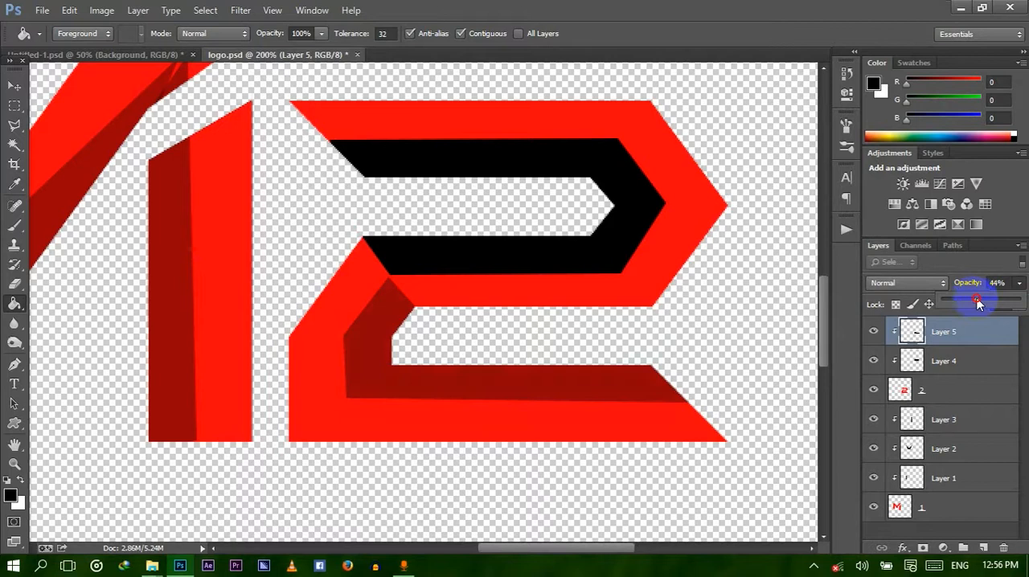
{"action": "left_click", "coordinate": [959, 361]}
{"action": "left_click", "coordinate": [1018, 283]}
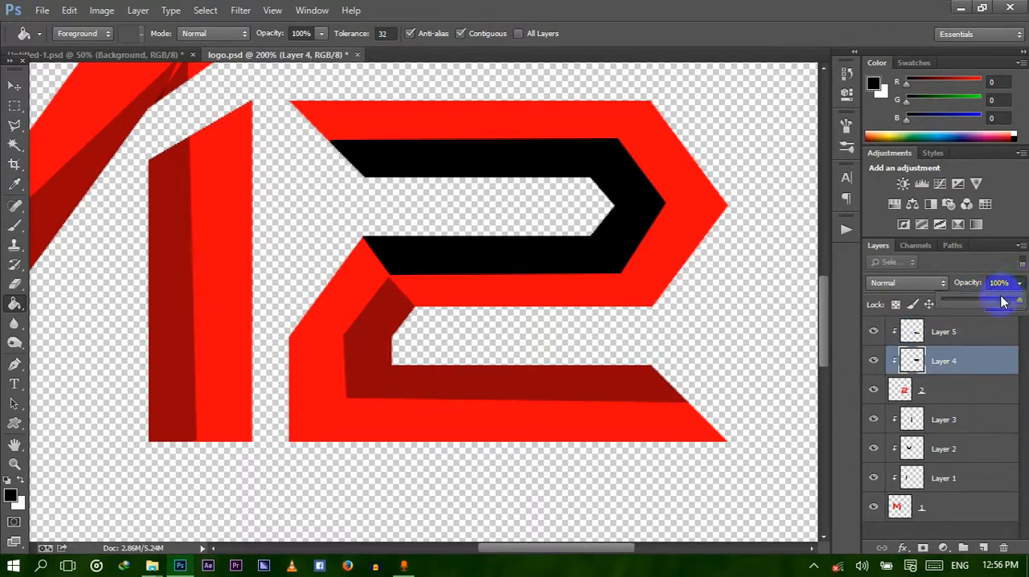
{"action": "left_click_drag", "start_coordinate": [982, 300], "coordinate": [971, 301]}
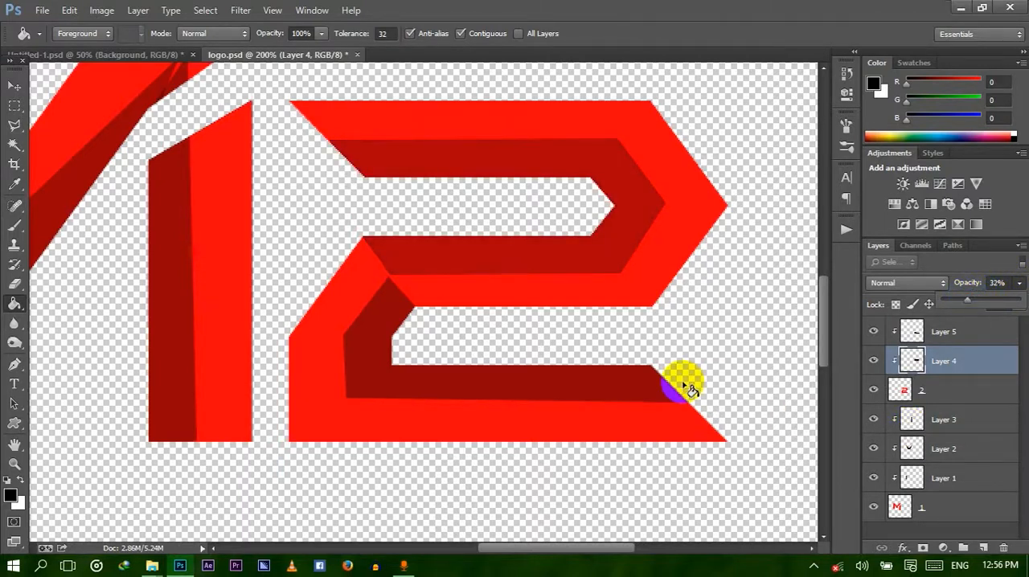
{"action": "left_click", "coordinate": [955, 391]}
{"action": "left_click", "coordinate": [957, 390]}
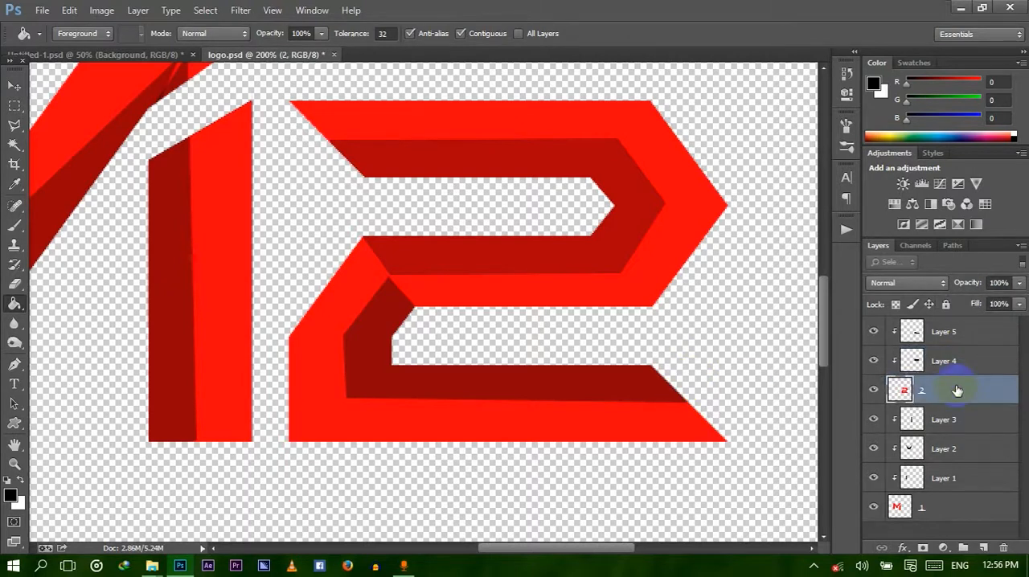
Examine the whole M12 lettering and its facet layers at several magnifications and compare it with Untitled-1.psd.
{"action": "key", "text": "ctrl+0"}
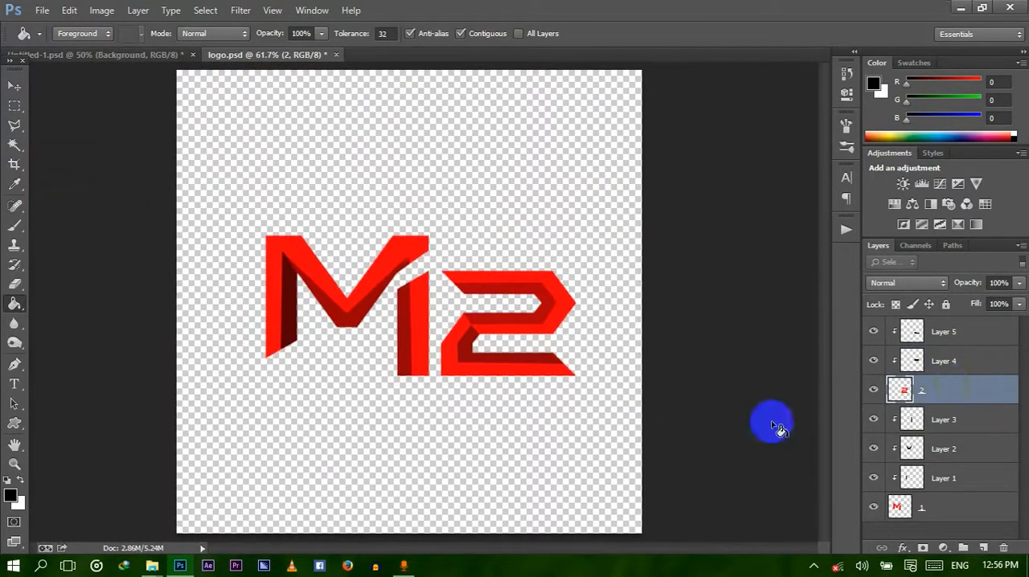
{"action": "key", "text": "ctrl+1"}
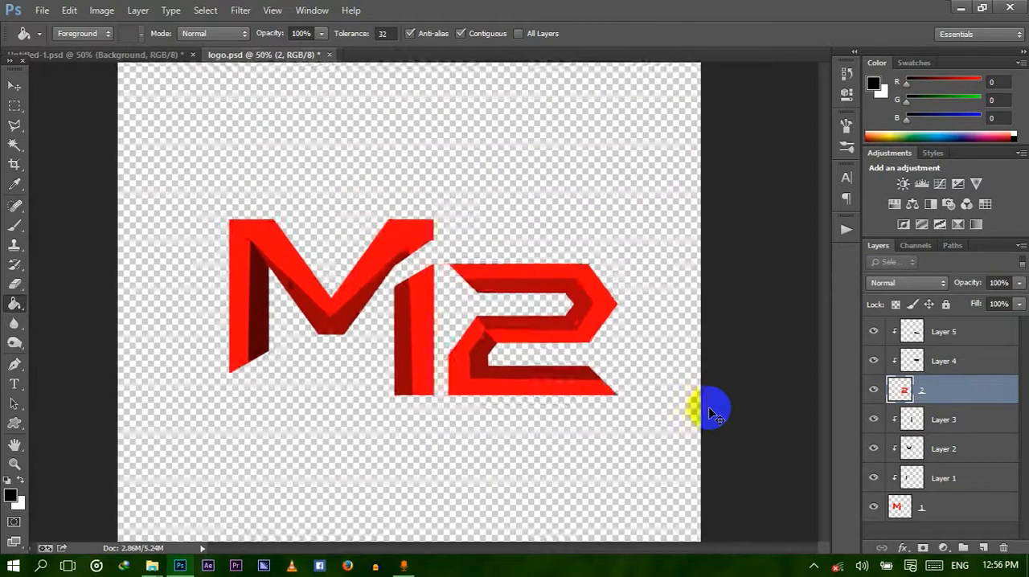
{"action": "key", "text": "ctrl+plus"}
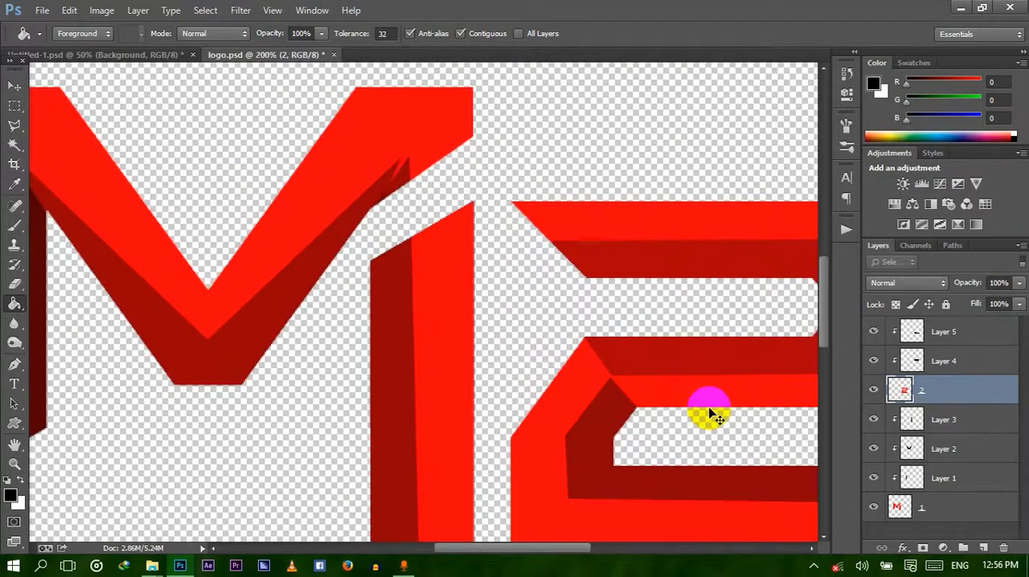
{"action": "key", "text": "ctrl+minus"}
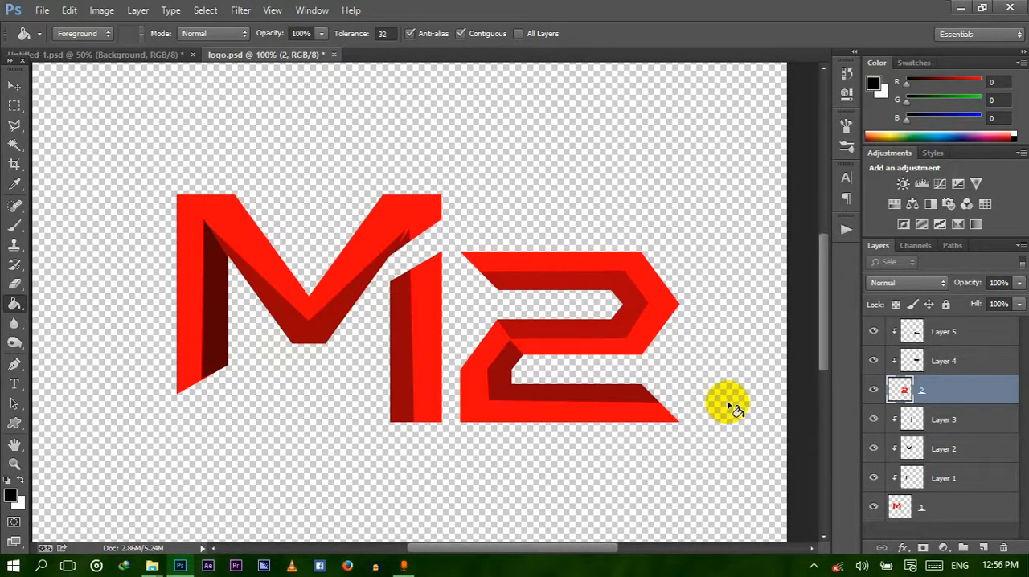
{"action": "left_click", "coordinate": [951, 363]}
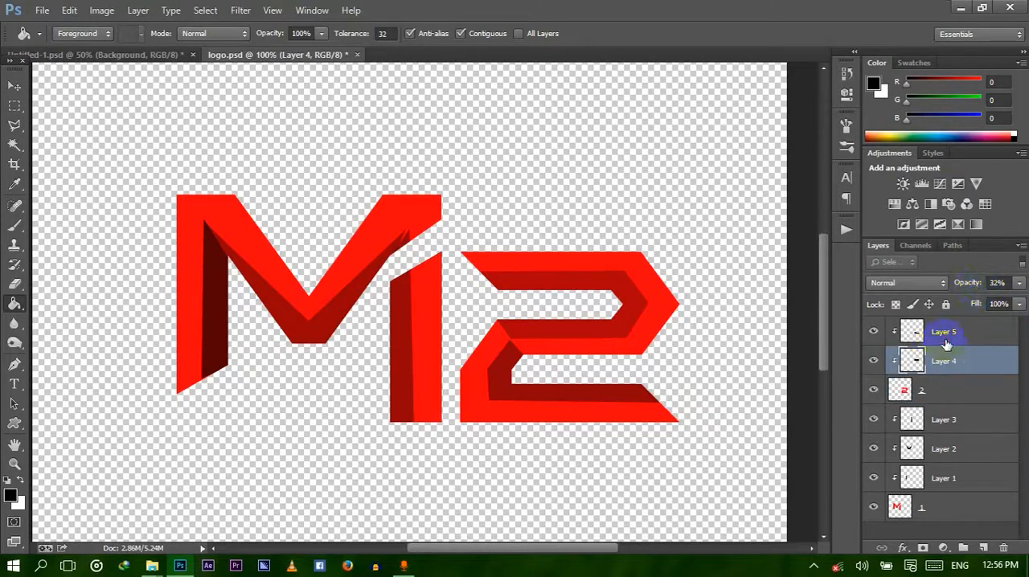
{"action": "left_click", "coordinate": [946, 342]}
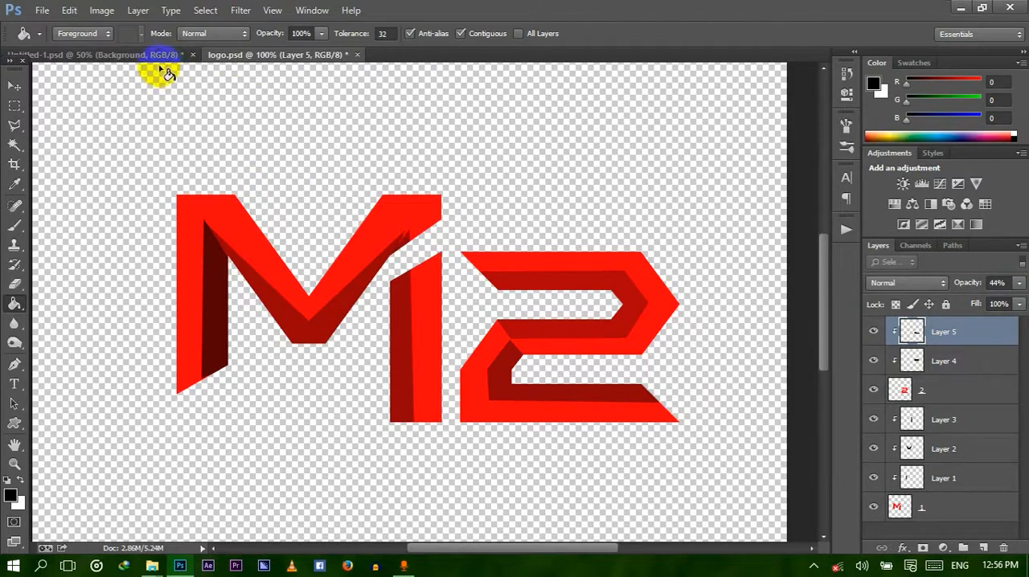
{"action": "left_click", "coordinate": [149, 55]}
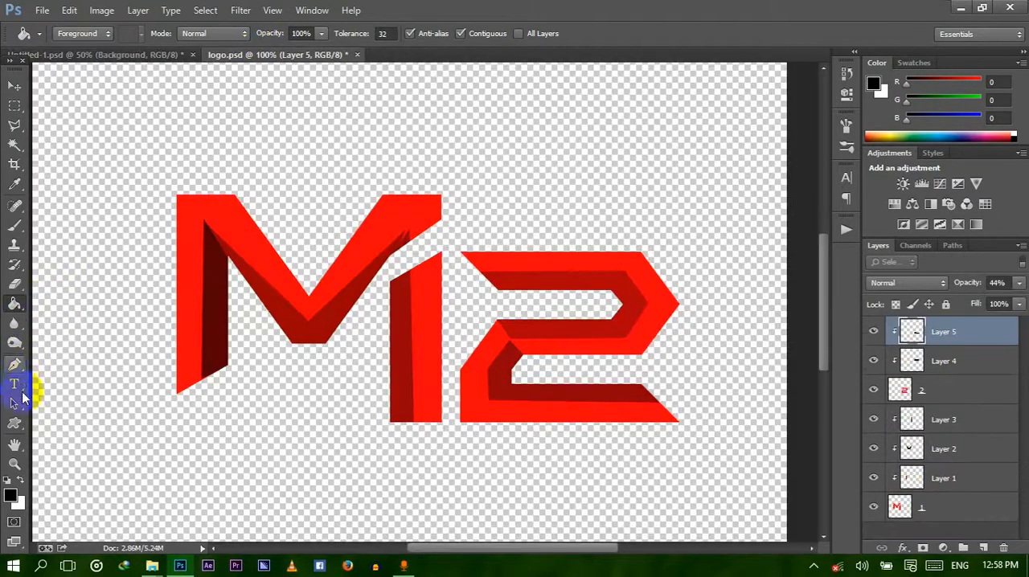
Draw an elliptical ring custom shape about 779 by 343 px around the M12 lettering and fill it orange.
{"action": "left_click", "coordinate": [13, 424]}
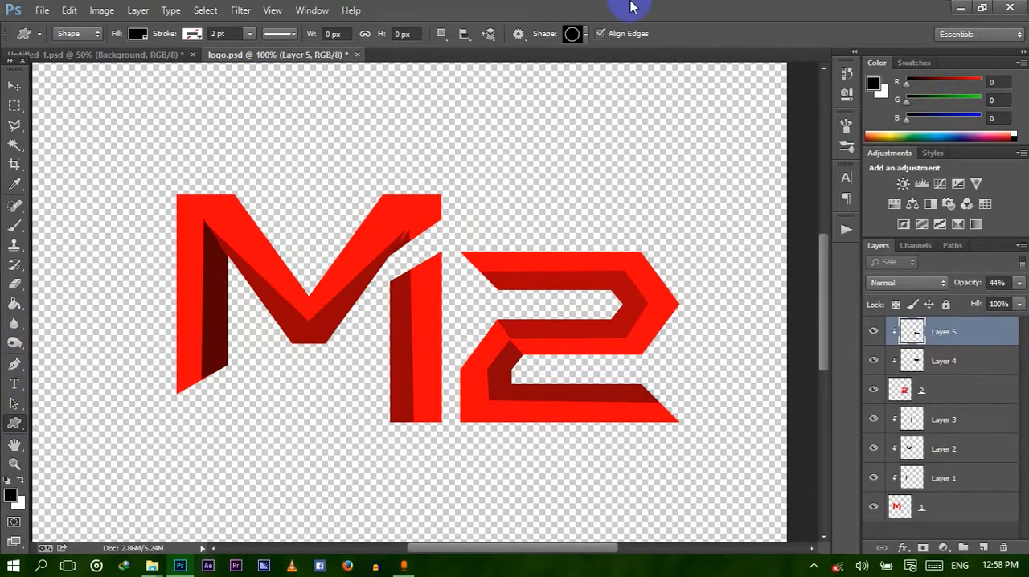
{"action": "left_click", "coordinate": [585, 34]}
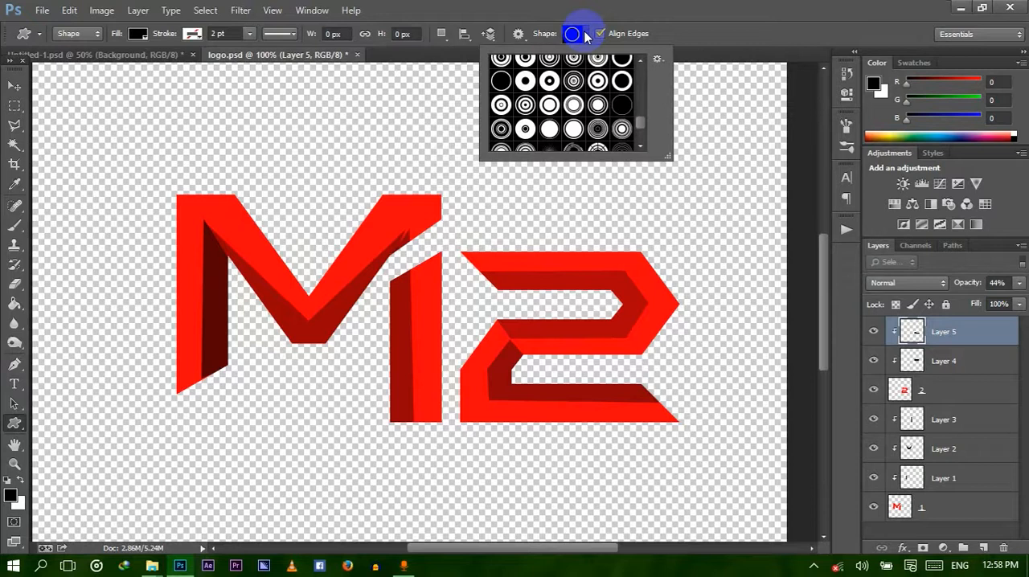
{"action": "left_click", "coordinate": [585, 36]}
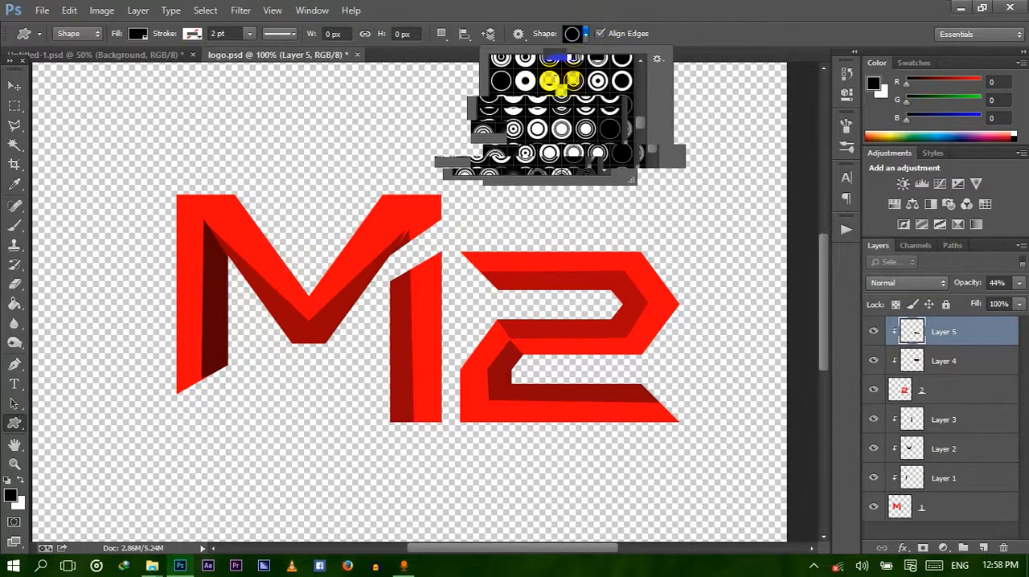
{"action": "left_click_drag", "start_coordinate": [149, 191], "coordinate": [738, 451]}
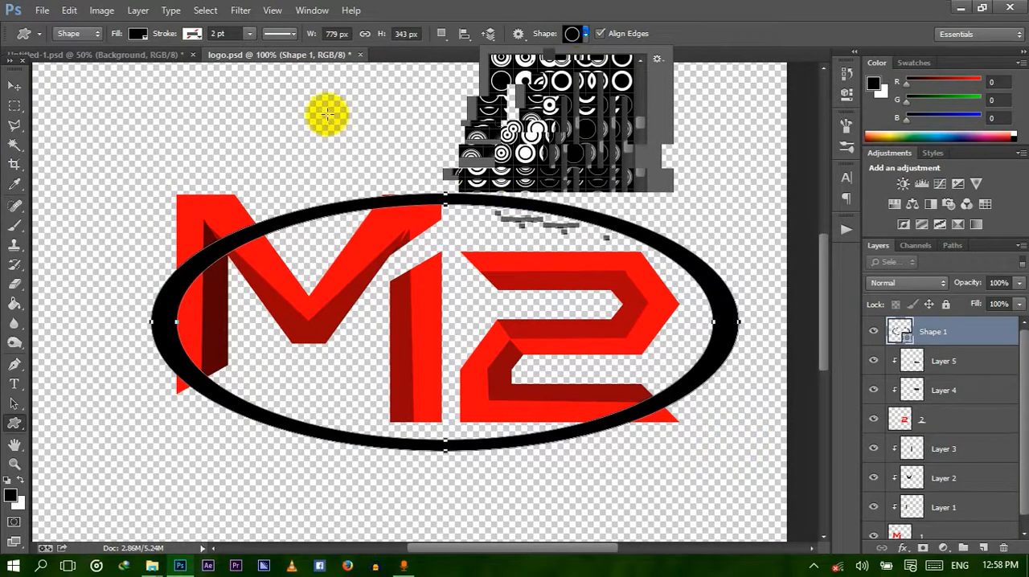
{"action": "left_click", "coordinate": [137, 34]}
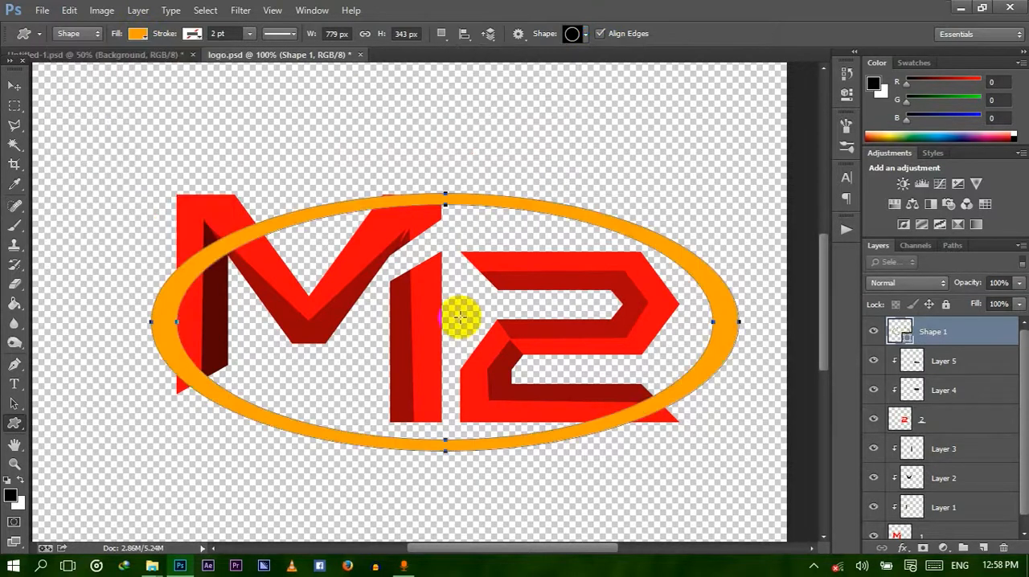
Transform the orange ring to about 95.4% width, 91.4% height and 8.6° rotation, and reposition it over the lettering.
{"action": "key", "text": "ctrl+t"}
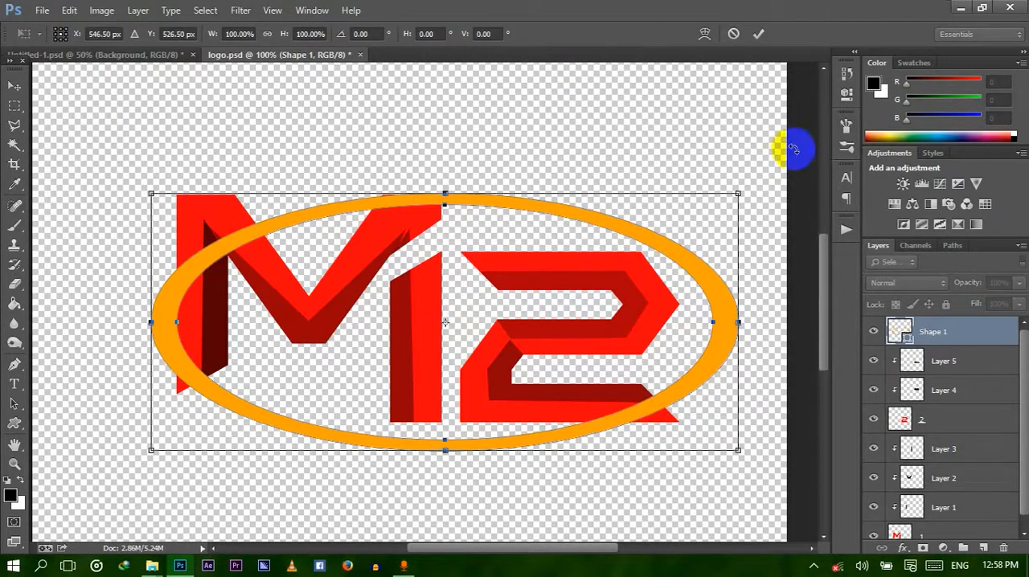
{"action": "left_click_drag", "start_coordinate": [762, 179], "coordinate": [764, 252]}
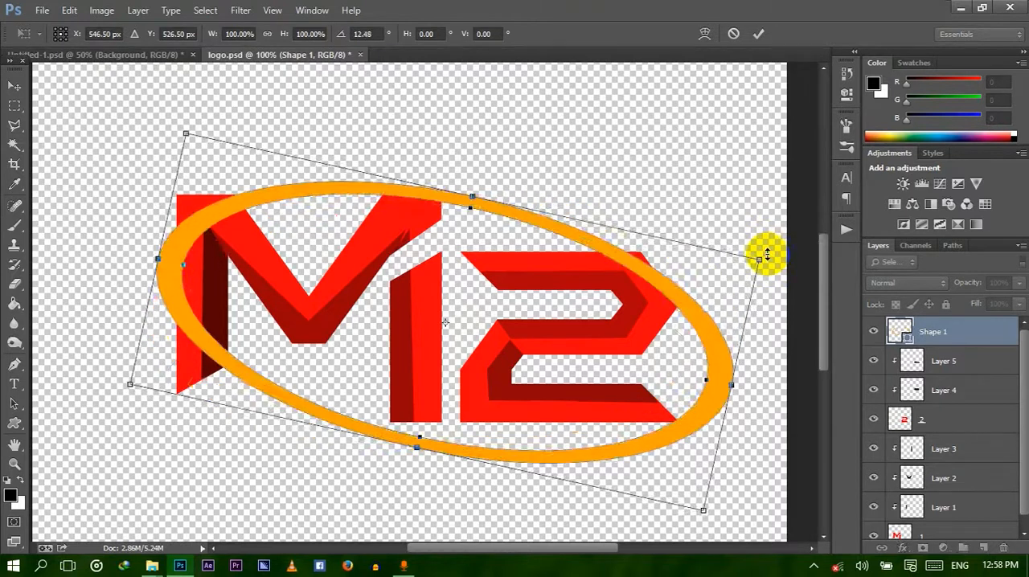
{"action": "mouse_move", "coordinate": [609, 342]}
{"action": "left_mouse_down"}
{"action": "mouse_move", "coordinate": [575, 334]}
{"action": "mouse_move", "coordinate": [590, 337]}
{"action": "left_mouse_up"}
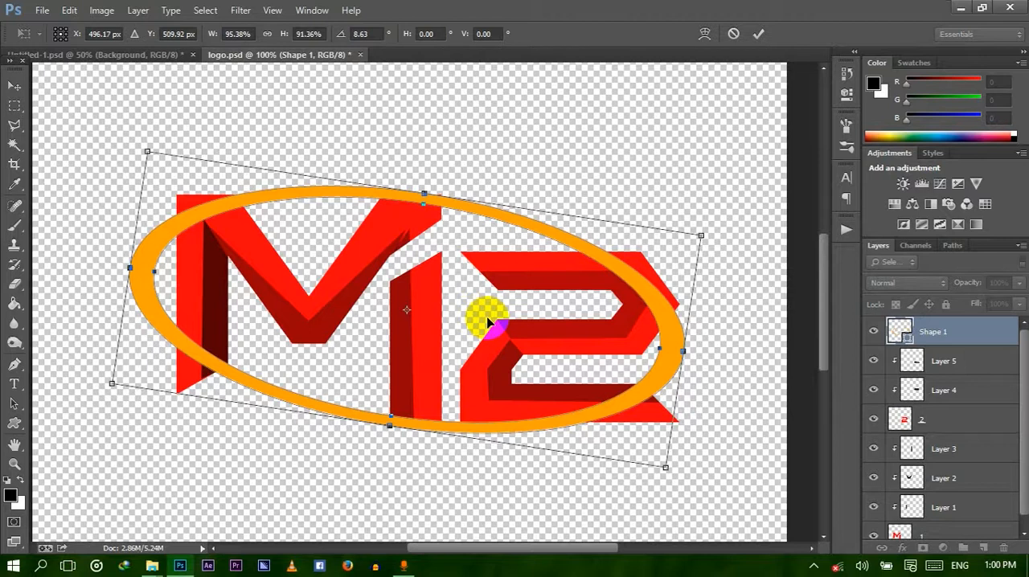
{"action": "key", "text": "Up"}
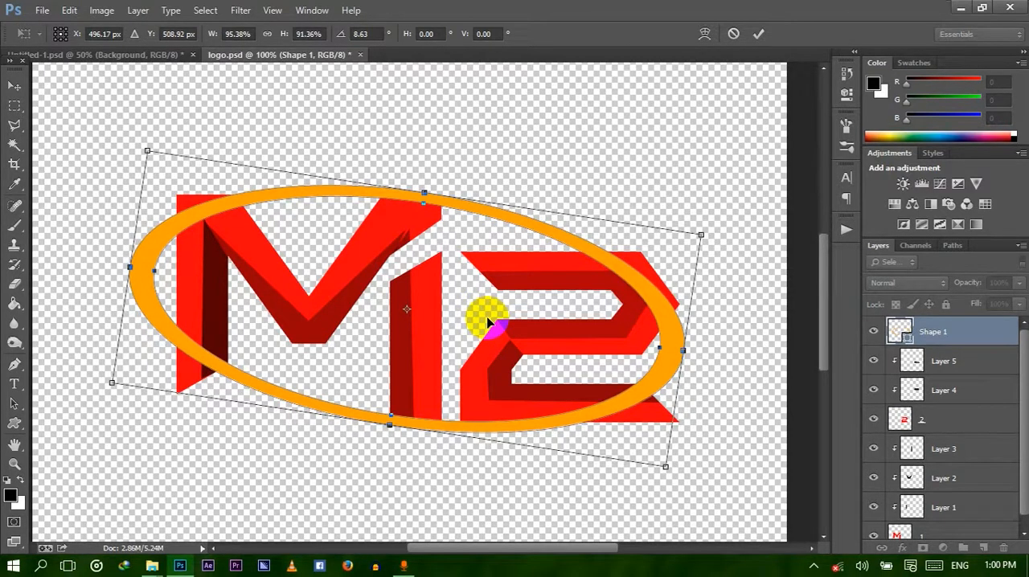
{"action": "key", "text": "Return"}
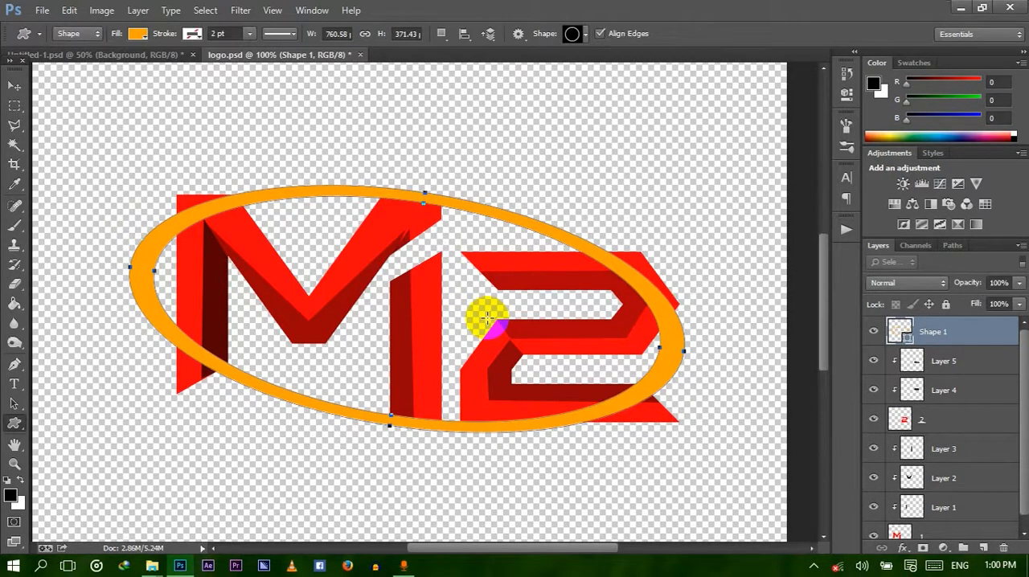
Rasterize the orange ring's Shape 1 layer.
{"action": "left_click", "coordinate": [932, 339]}
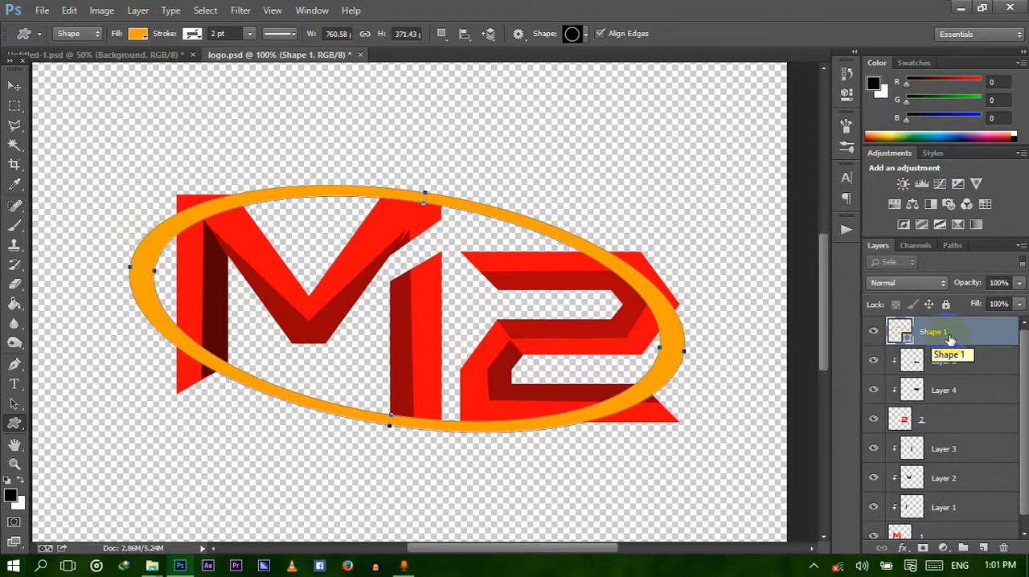
{"action": "right_click", "coordinate": [950, 340]}
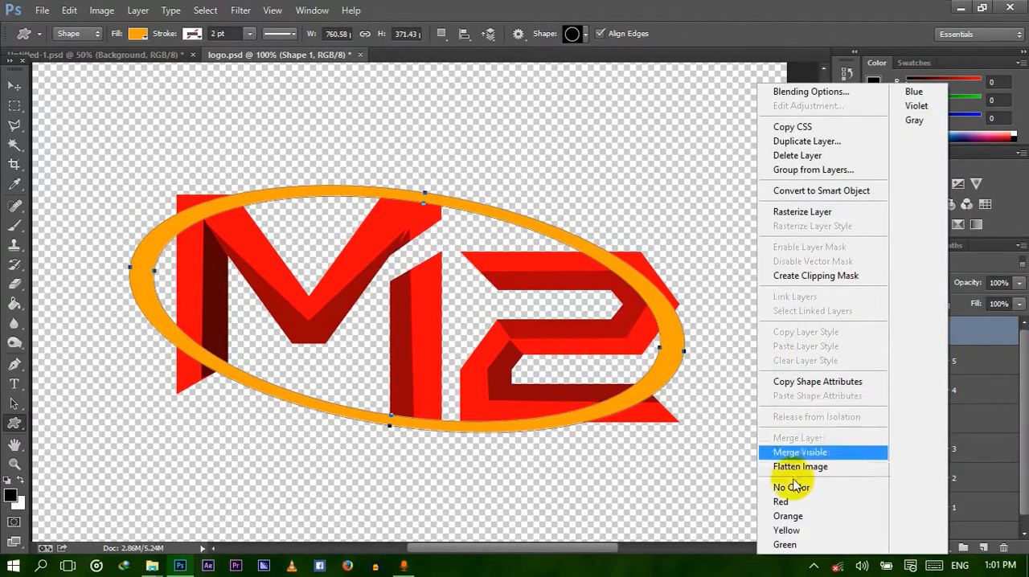
{"action": "left_click", "coordinate": [813, 217]}
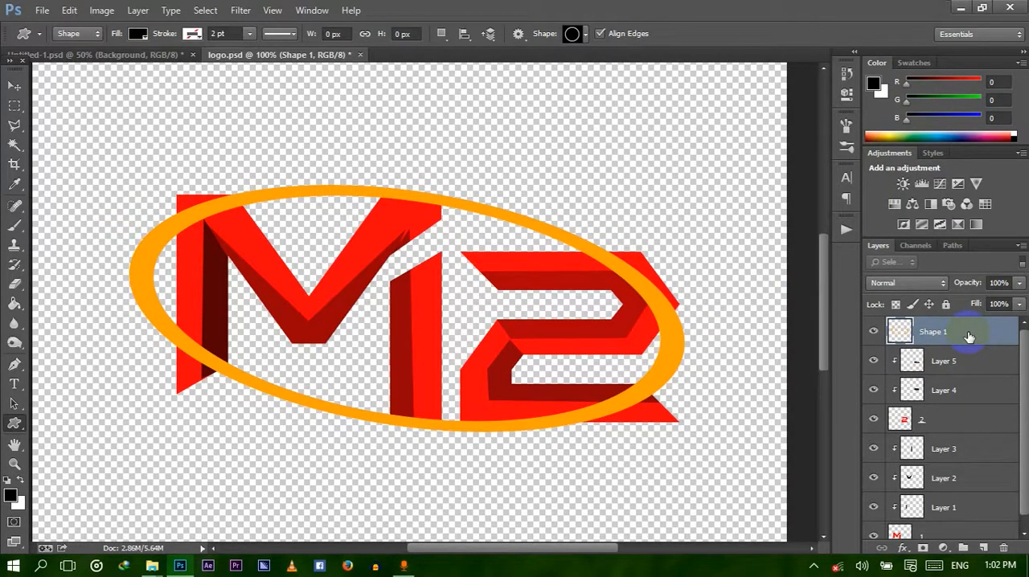
Duplicate the orange ring layer and scale the copy down slightly around its center.
{"action": "key", "text": "ctrl+j"}
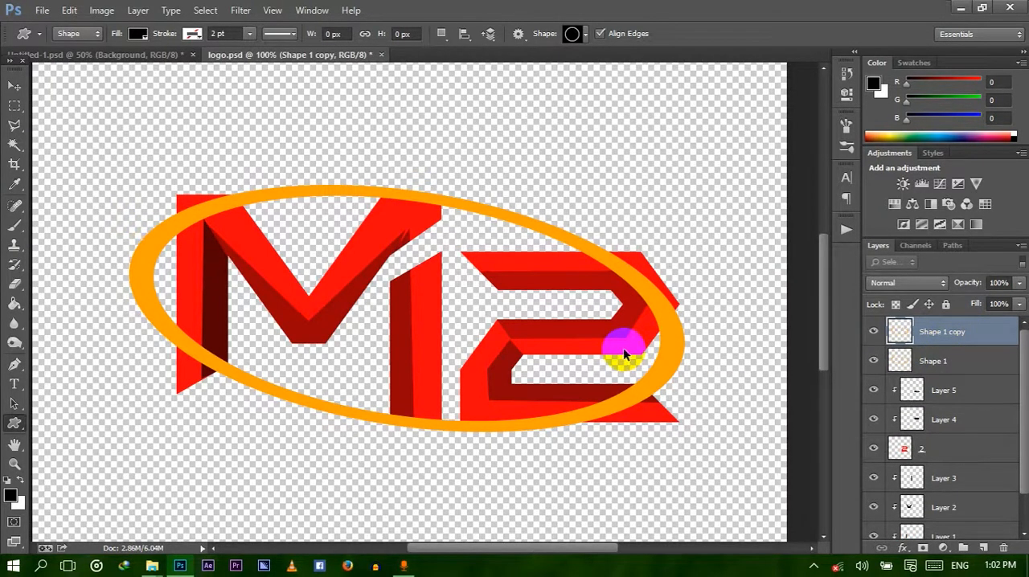
{"action": "key", "text": "ctrl+t"}
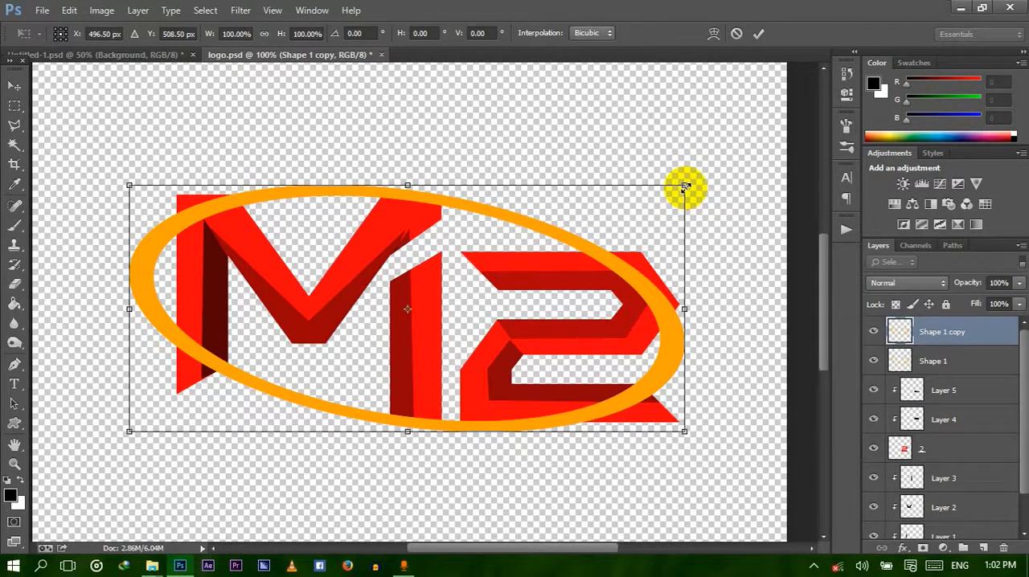
{"action": "left_click_drag", "start_coordinate": [683, 189], "coordinate": [671, 202]}
{"action": "key", "text": "Return"}
{"action": "key", "text": "u"}
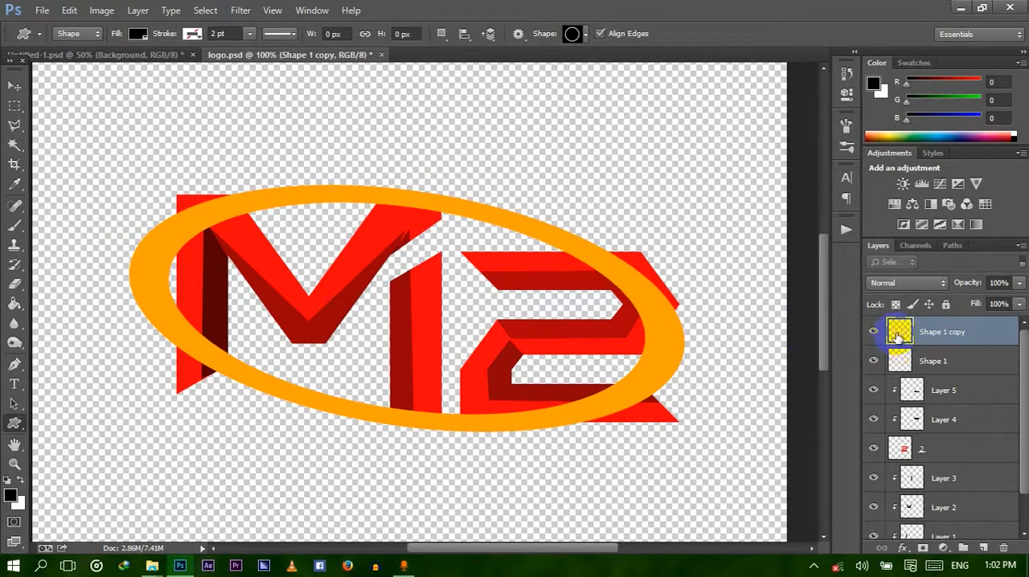
Load the smaller ring on Shape 1 copy as a selection, fill it with black at 100% opacity, and deselect.
{"action": "left_click", "coordinate": [899, 336], "text": "ctrl"}
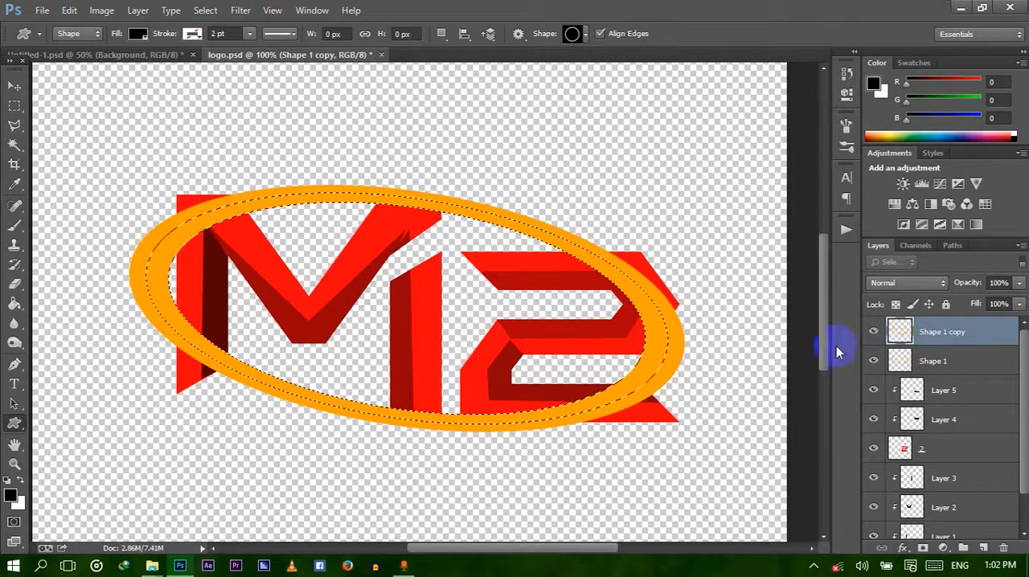
{"action": "left_click", "coordinate": [81, 11]}
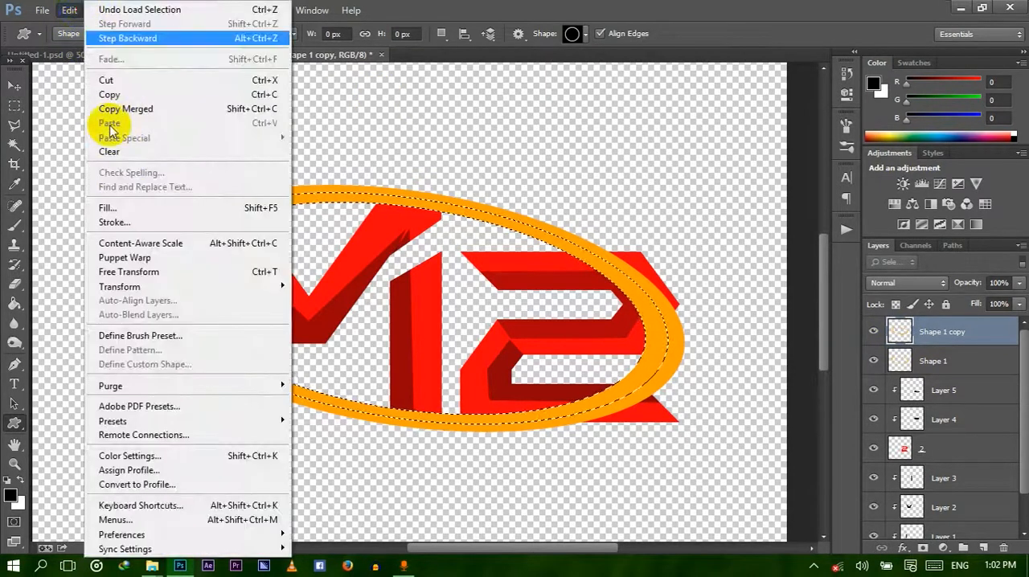
{"action": "left_click", "coordinate": [110, 204]}
{"action": "left_click", "coordinate": [748, 194]}
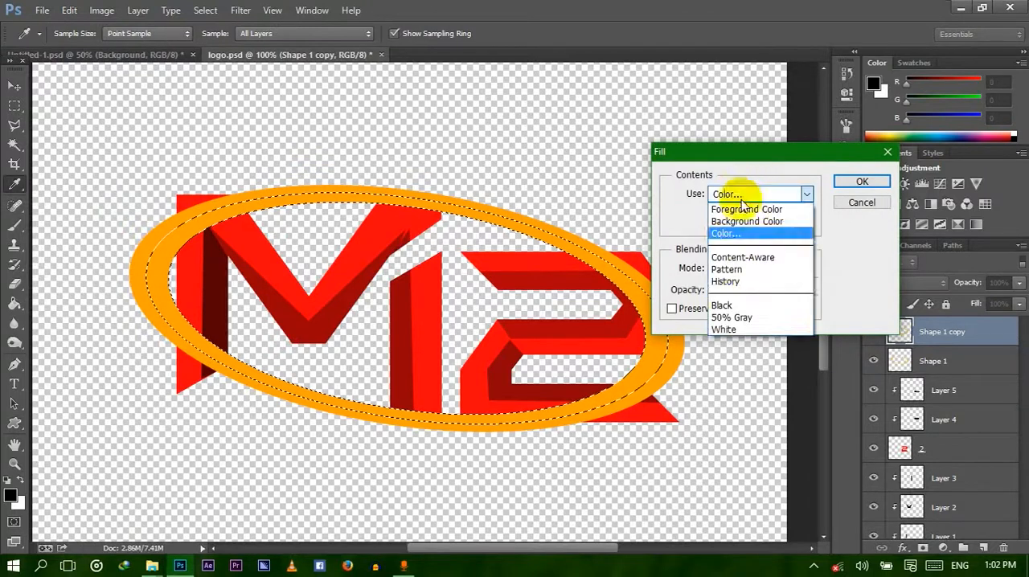
{"action": "left_click", "coordinate": [723, 305]}
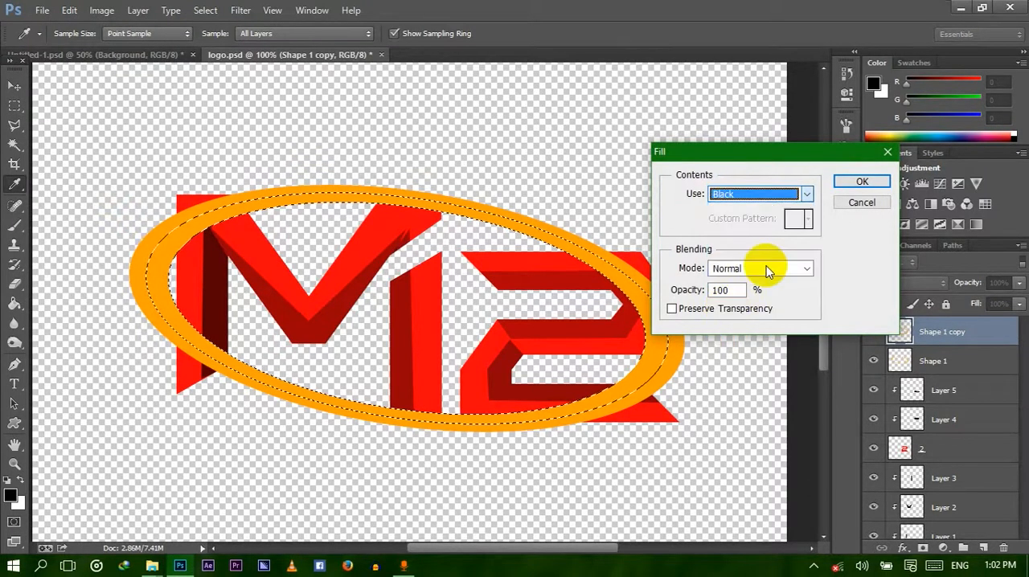
{"action": "left_click", "coordinate": [862, 183]}
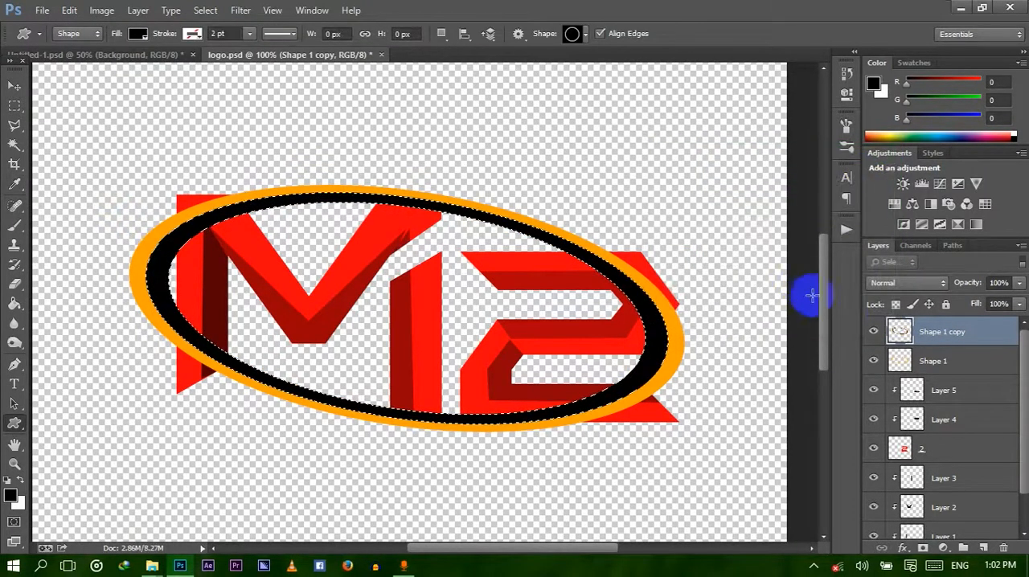
{"action": "key", "text": "ctrl+d"}
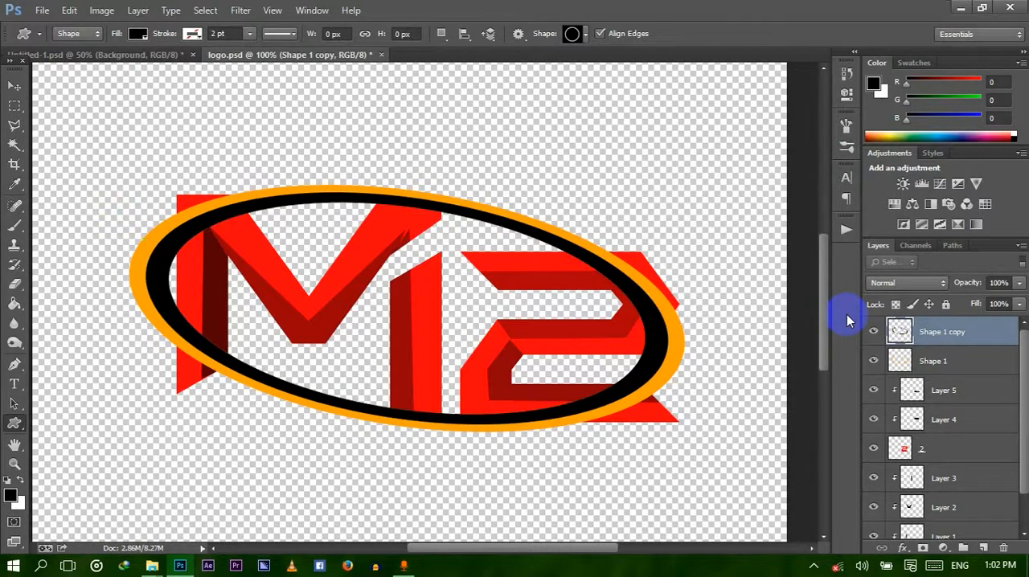
Try stretching the black ring to about 103.9% width towards the orange ring's outer edge, and undo the transform.
{"action": "key", "text": "ctrl+t"}
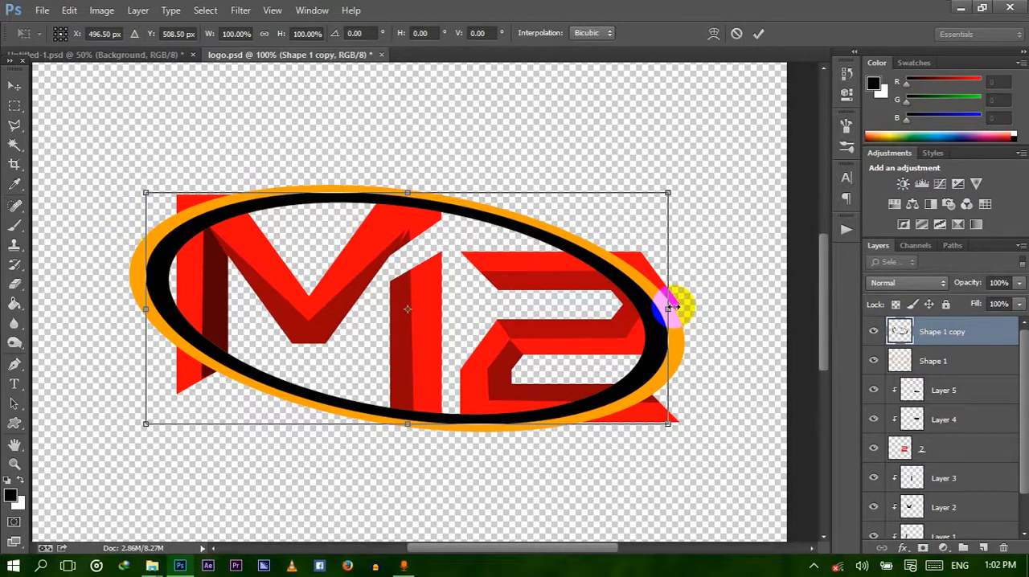
{"action": "left_click_drag", "start_coordinate": [670, 308], "coordinate": [681, 308]}
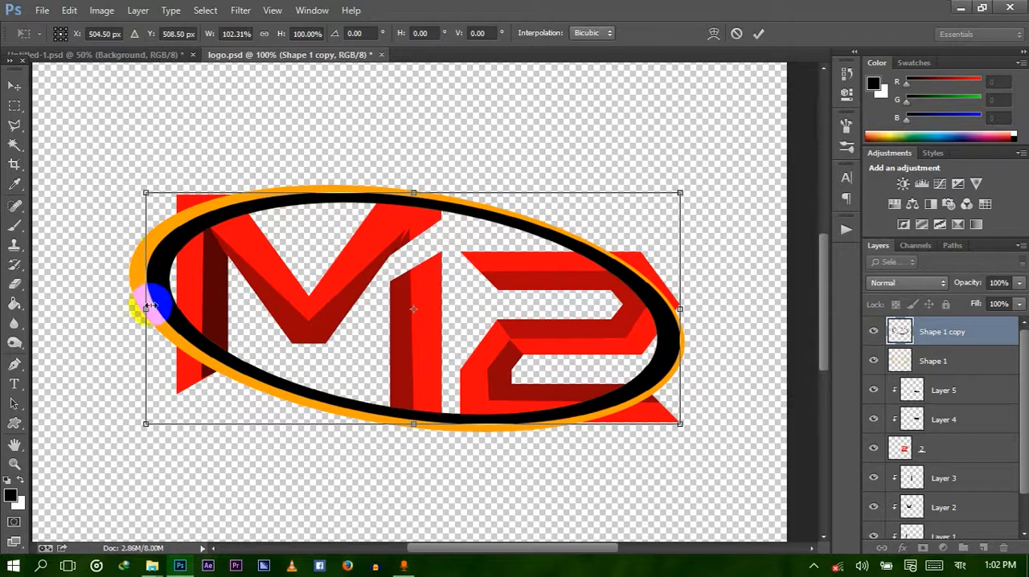
{"action": "left_click_drag", "start_coordinate": [146, 309], "coordinate": [139, 308]}
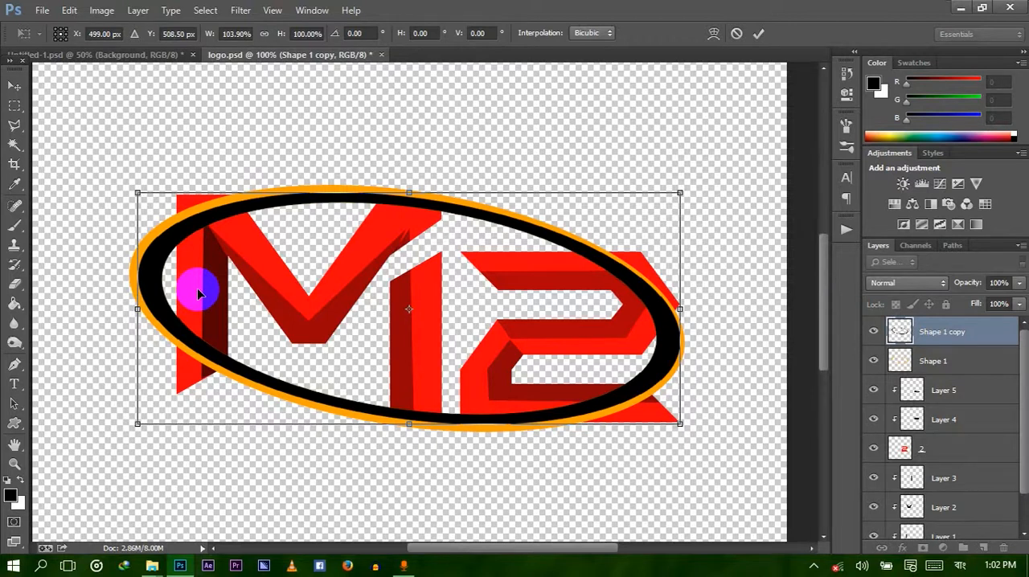
{"action": "key", "text": "Return"}
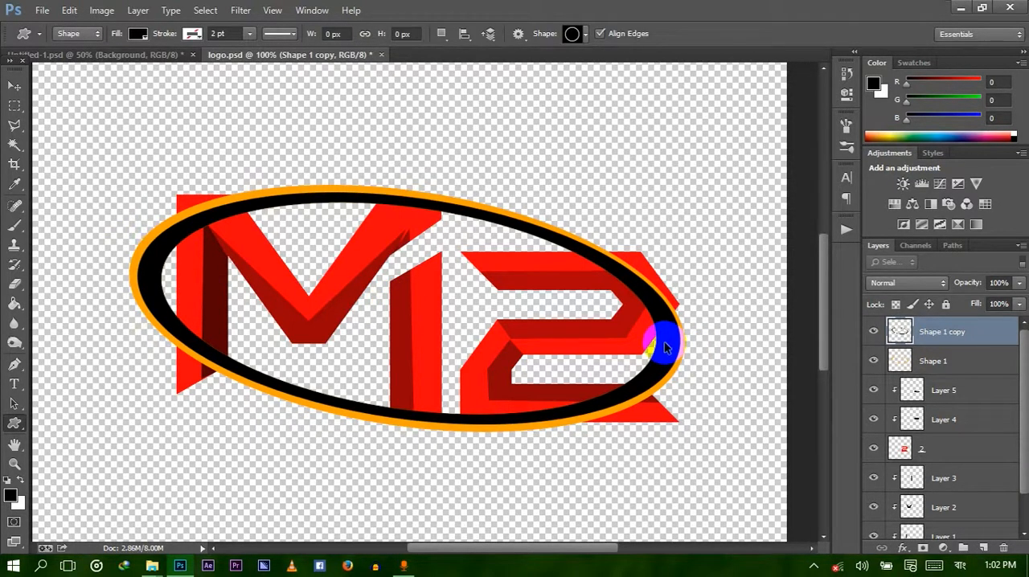
{"action": "scroll", "coordinate": [666, 347], "scroll_direction": "right", "scroll_amount": 1}
{"action": "key", "text": "ctrl+z"}
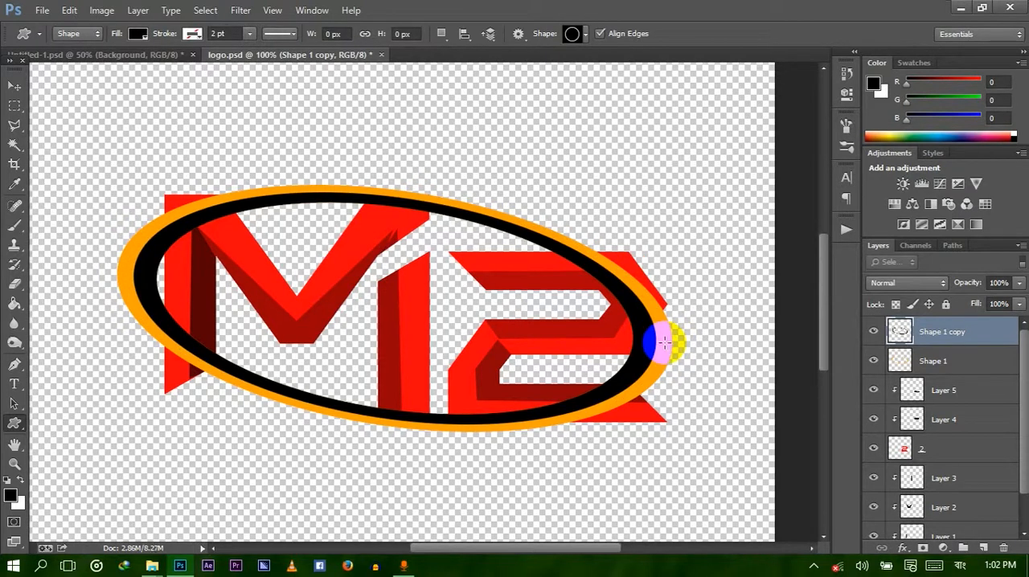
{"action": "left_click", "coordinate": [901, 334], "text": "ctrl"}
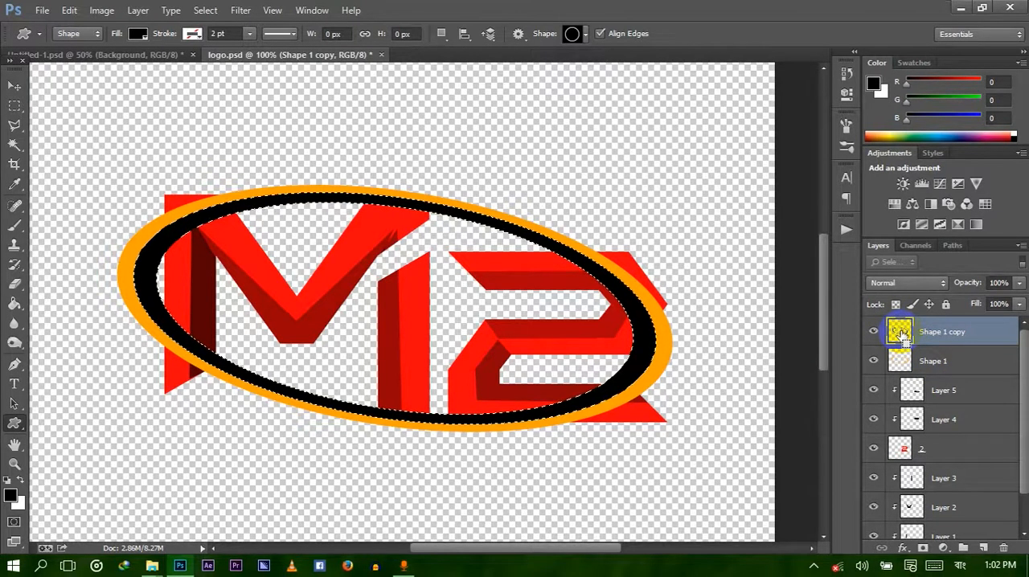
{"action": "left_click", "coordinate": [923, 361]}
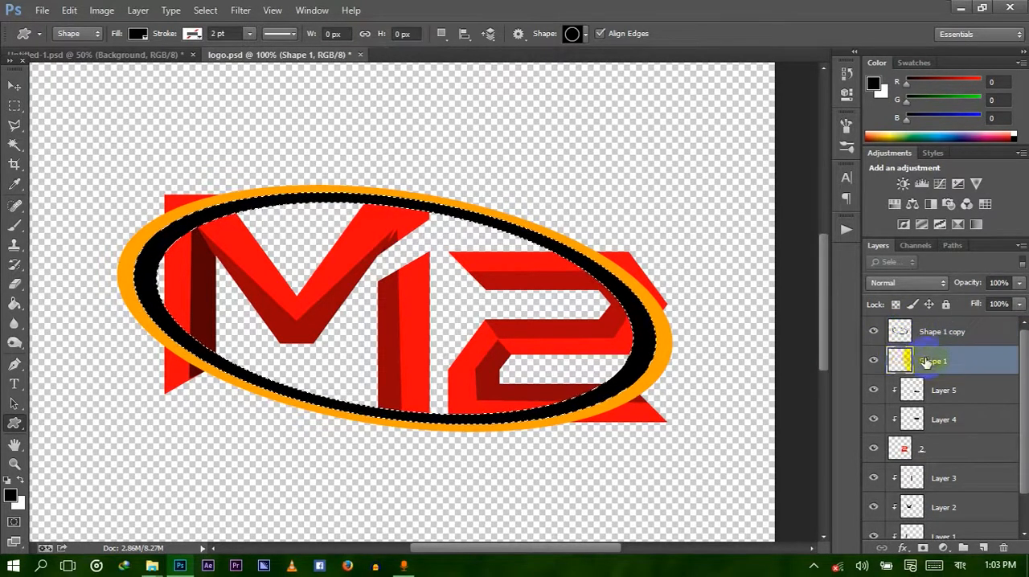
{"action": "left_click", "coordinate": [900, 362], "text": "ctrl"}
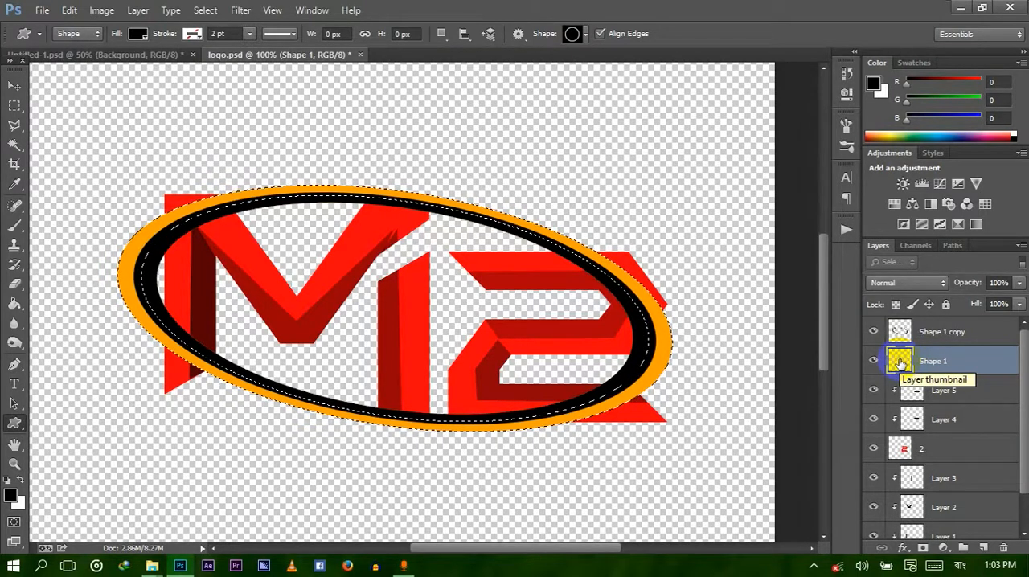
{"action": "key", "text": "ctrl+d"}
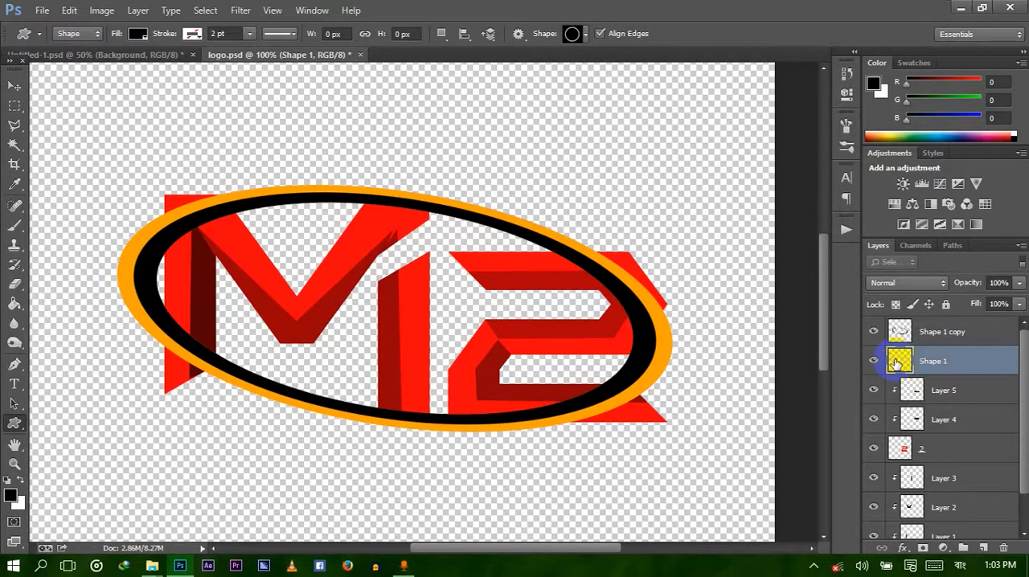
Load the orange ring on Shape 1 as a selection, invert it, erase the black on Shape 1 copy outside the ring, and deselect.
{"action": "left_click", "coordinate": [899, 363], "text": "ctrl"}
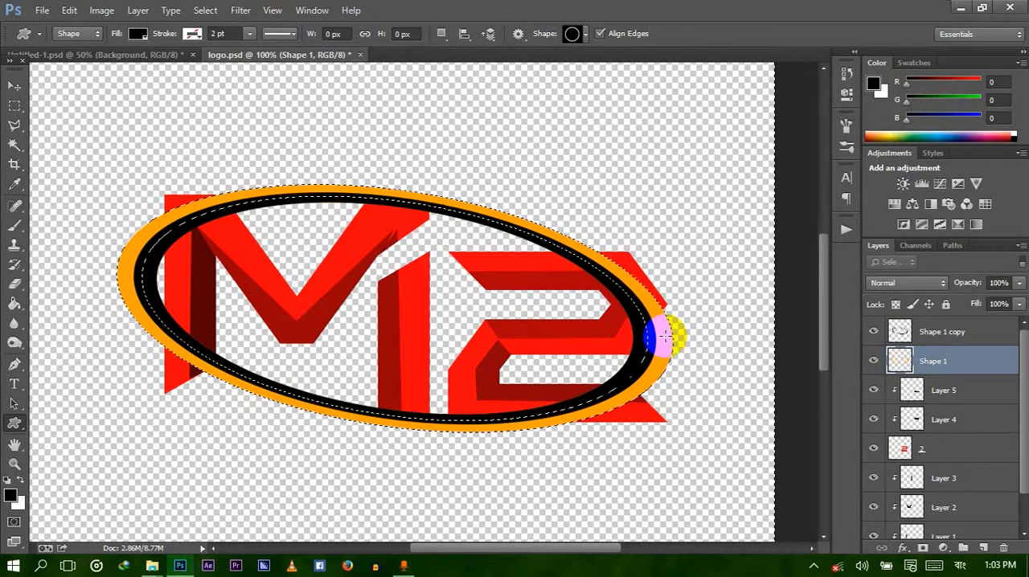
{"action": "key", "text": "ctrl+minus"}
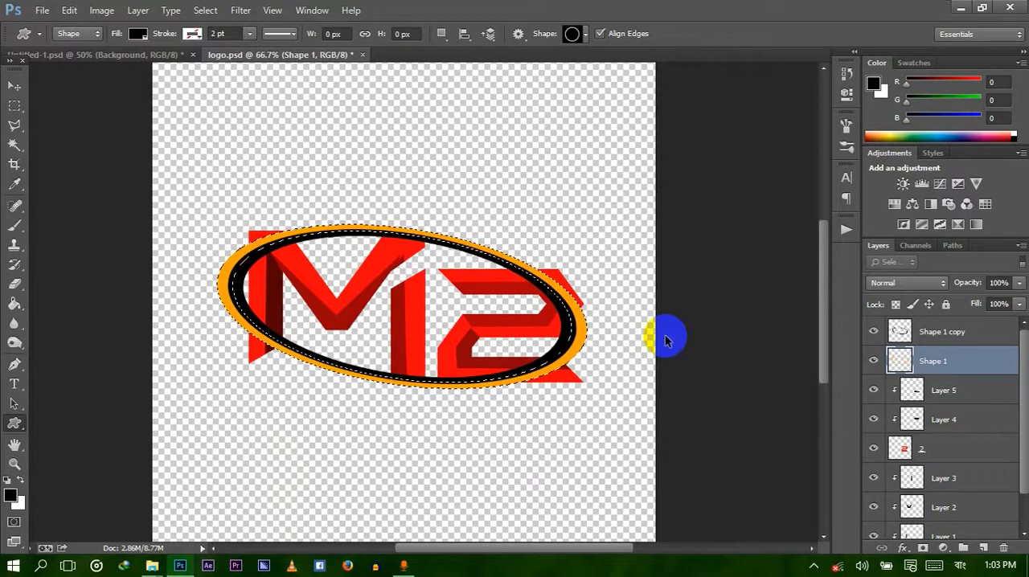
{"action": "key", "text": "ctrl+shift+i"}
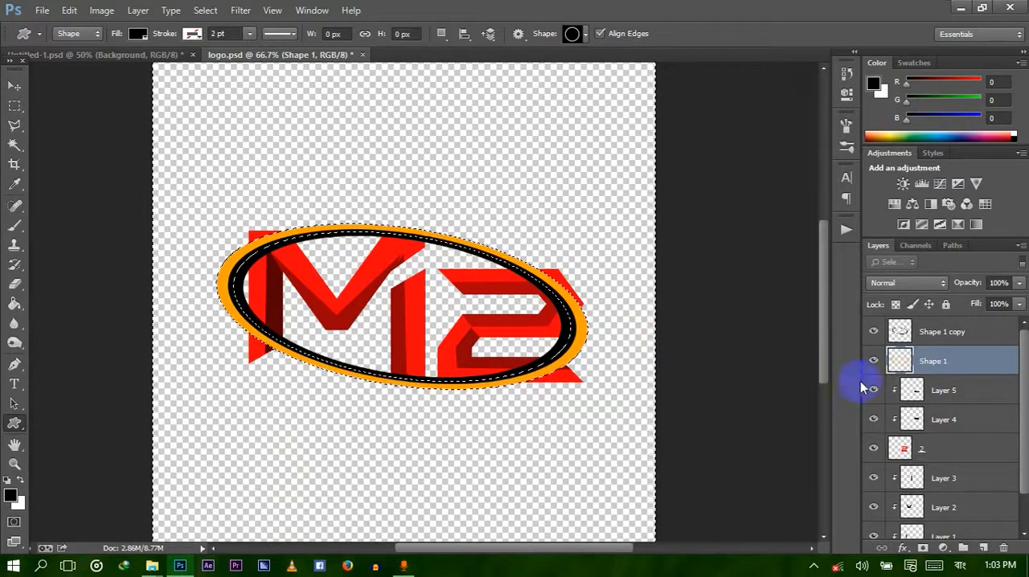
{"action": "left_click", "coordinate": [900, 363]}
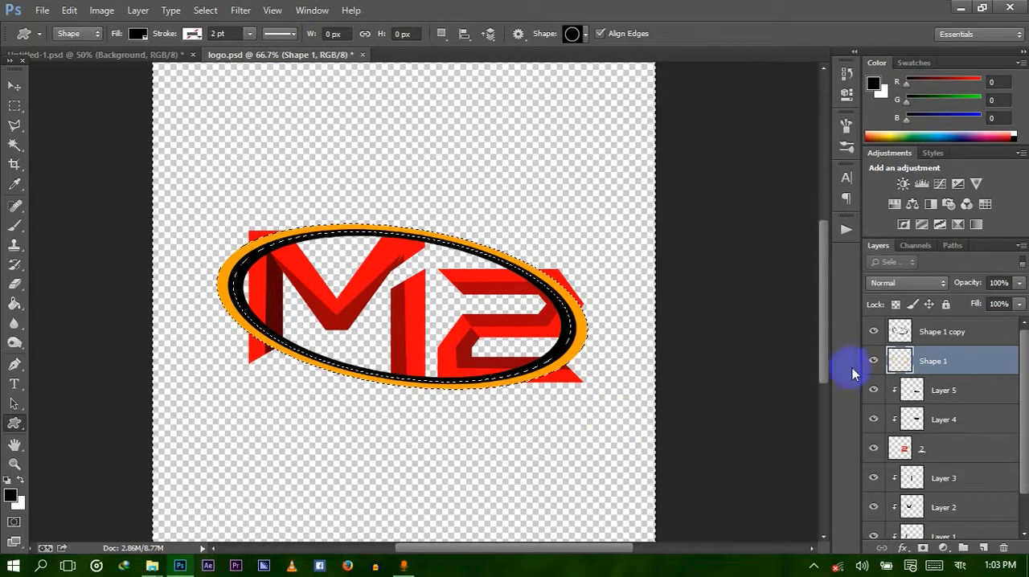
{"action": "left_click", "coordinate": [948, 336]}
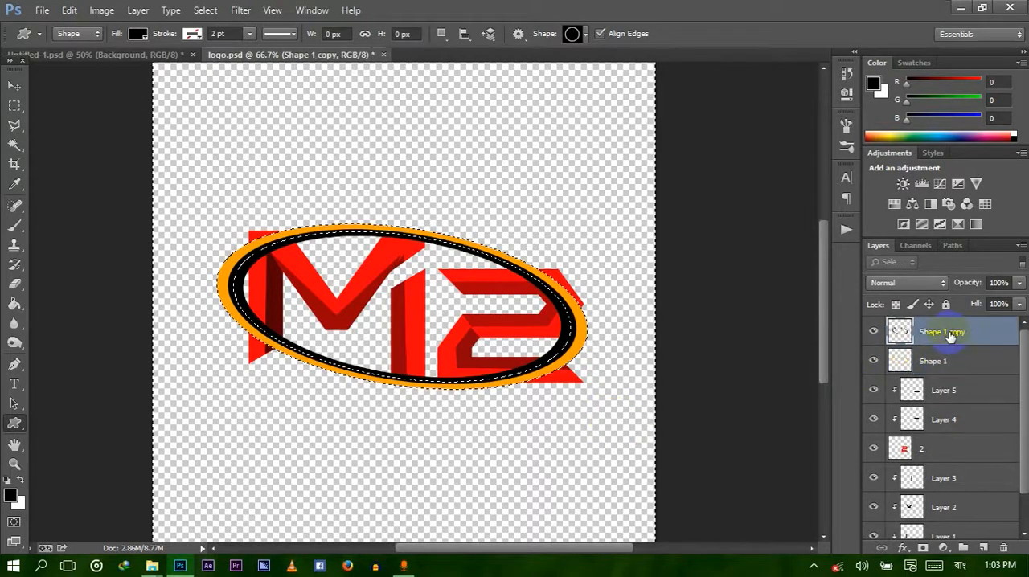
{"action": "key", "text": "Delete"}
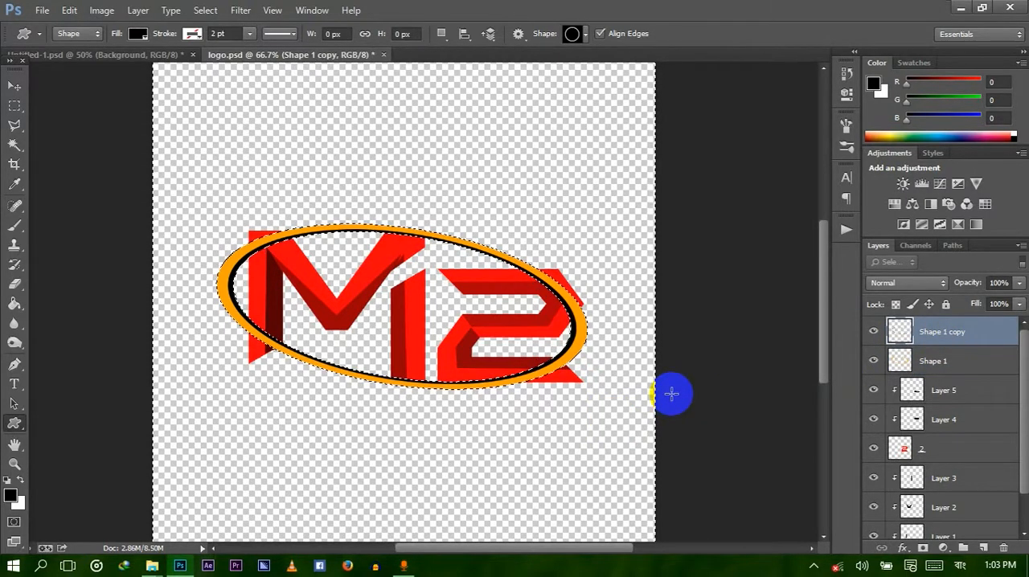
{"action": "key", "text": "ctrl+d"}
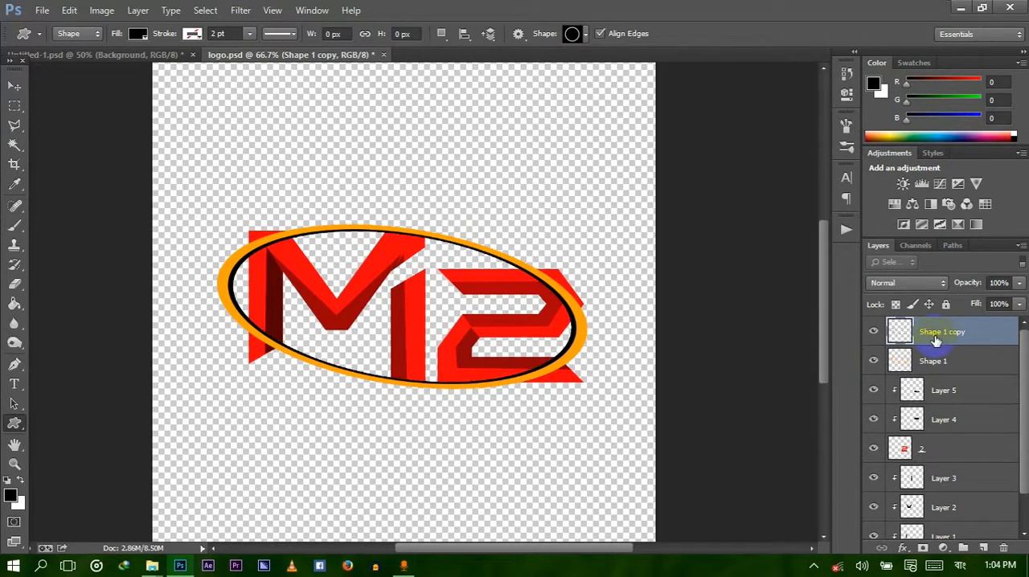
Merge the black ring layer Shape 1 copy with the orange ring layer Shape 1.
{"action": "key", "text": "ctrl+0"}
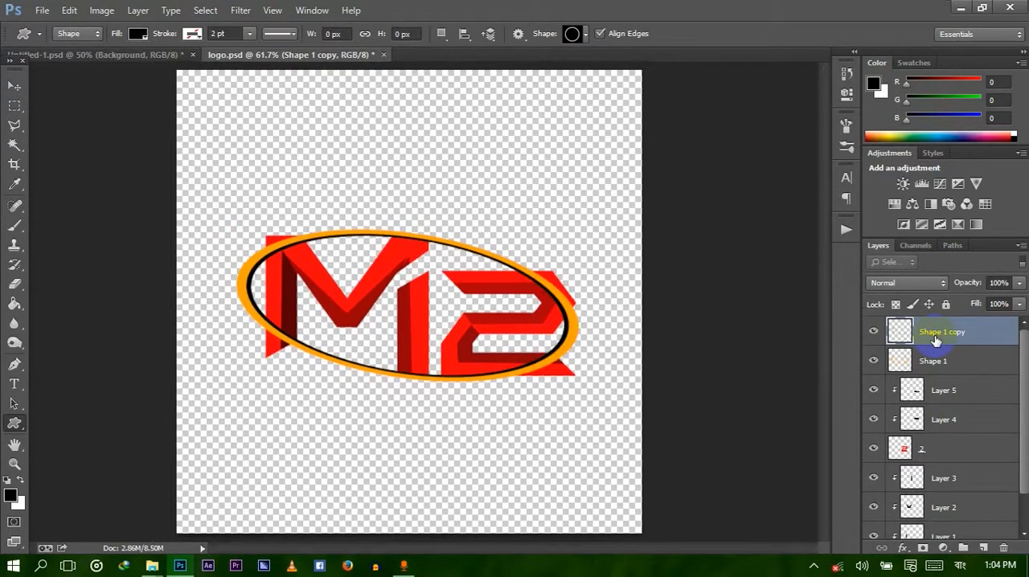
{"action": "key", "text": "ctrl+1"}
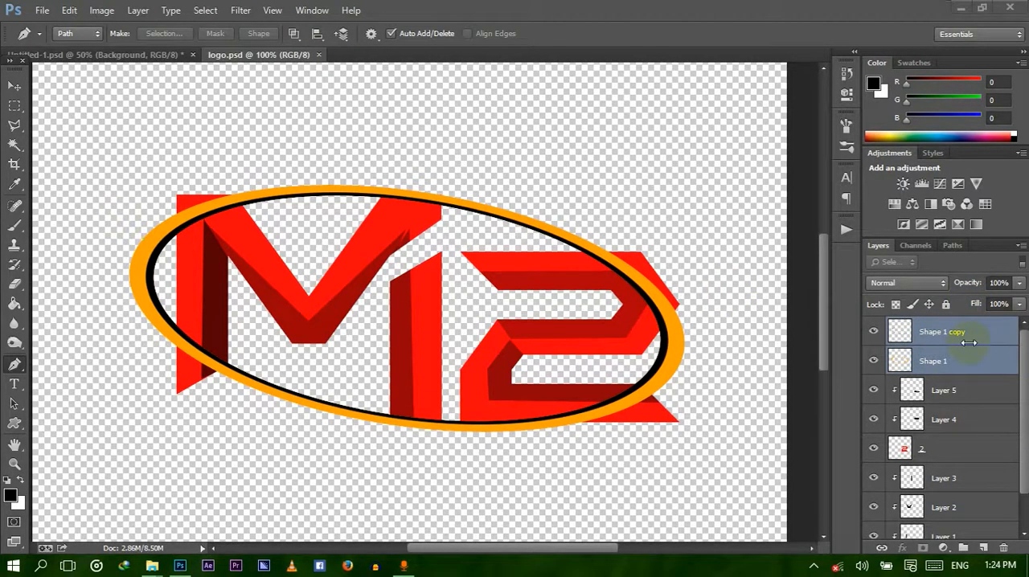
{"action": "left_click", "coordinate": [967, 337]}
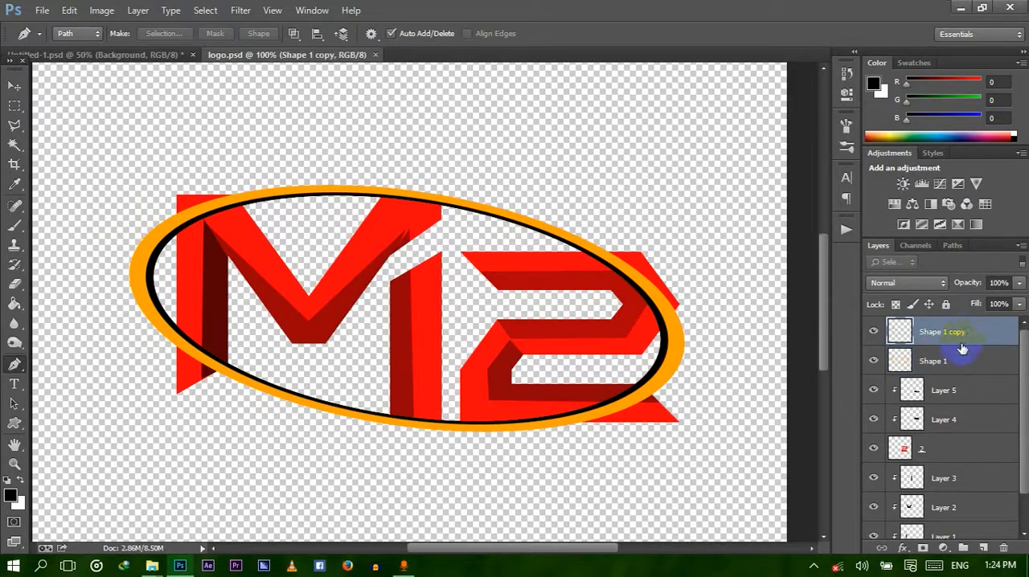
{"action": "left_click", "coordinate": [957, 362], "text": "ctrl"}
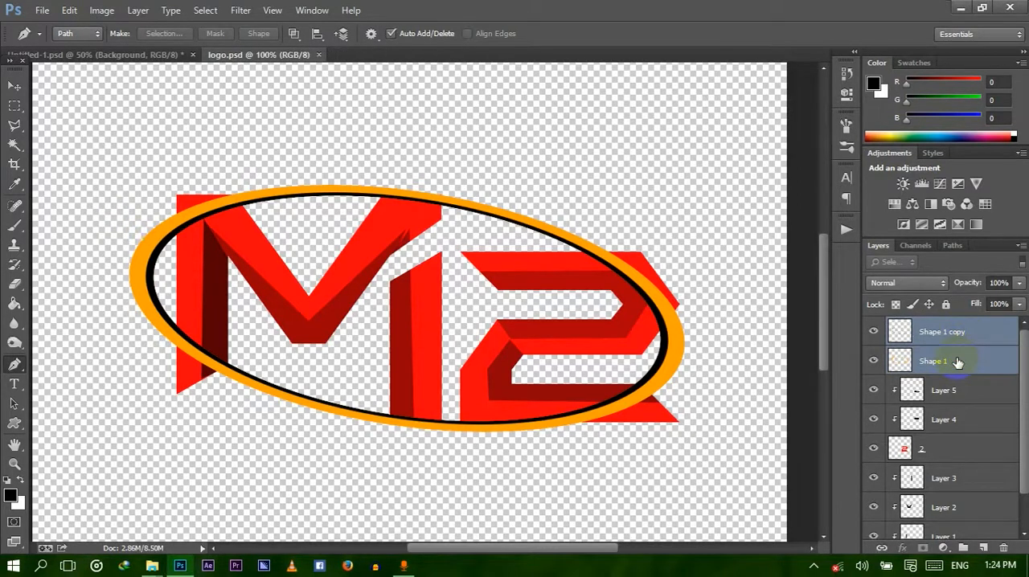
{"action": "right_click", "coordinate": [958, 362]}
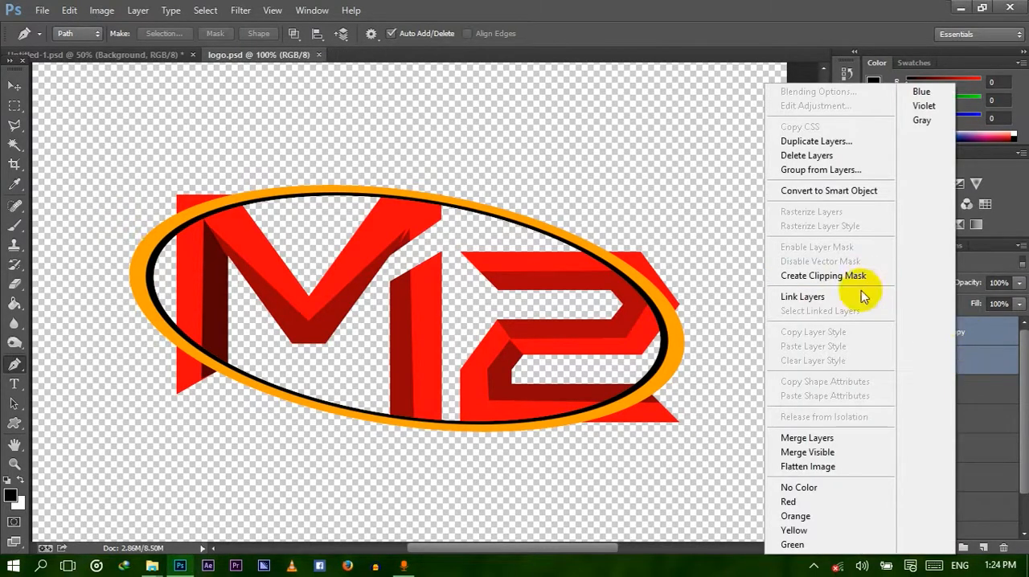
{"action": "left_click", "coordinate": [822, 438]}
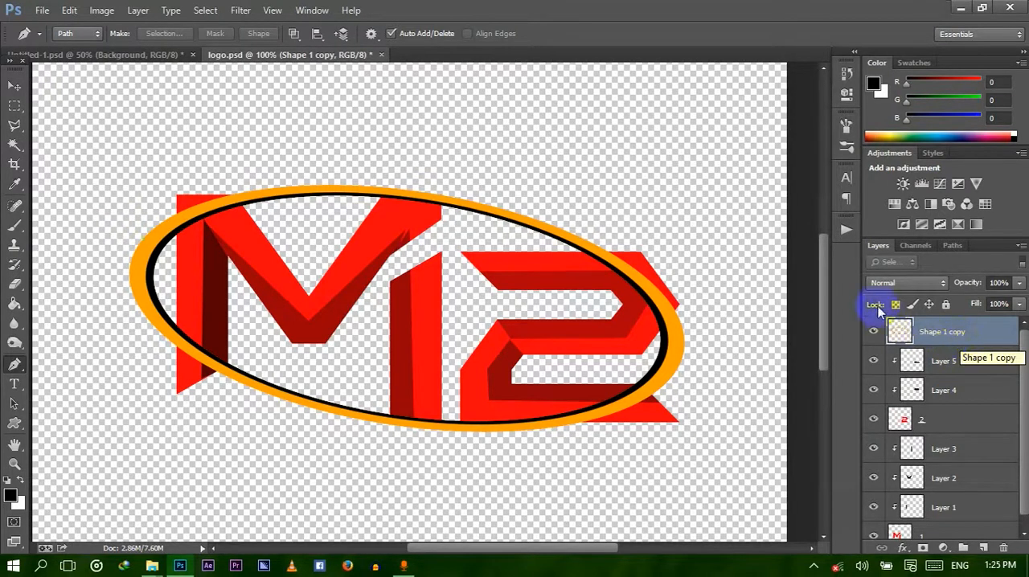
Cut the ring away over the M's lower left leg using a four-point Pen path made into a selection with 0 px feather.
{"action": "left_click", "coordinate": [162, 345]}
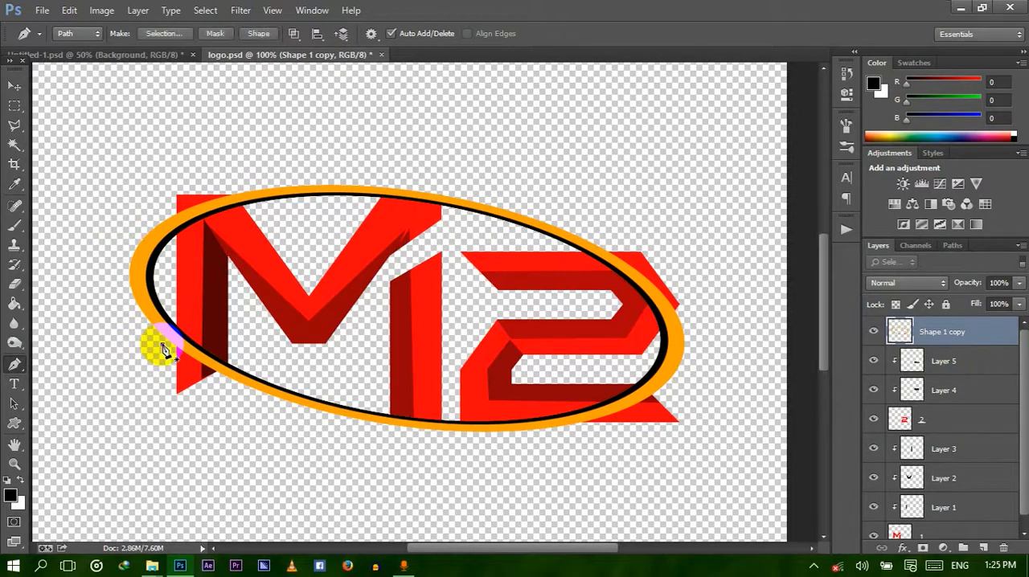
{"action": "left_click", "coordinate": [164, 296]}
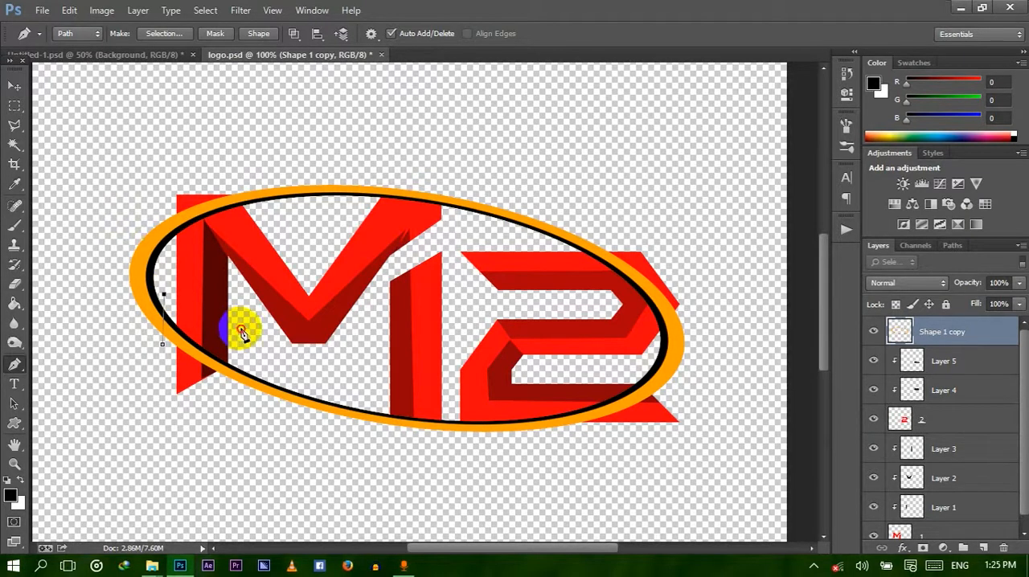
{"action": "left_click", "coordinate": [241, 329]}
{"action": "left_click", "coordinate": [234, 391]}
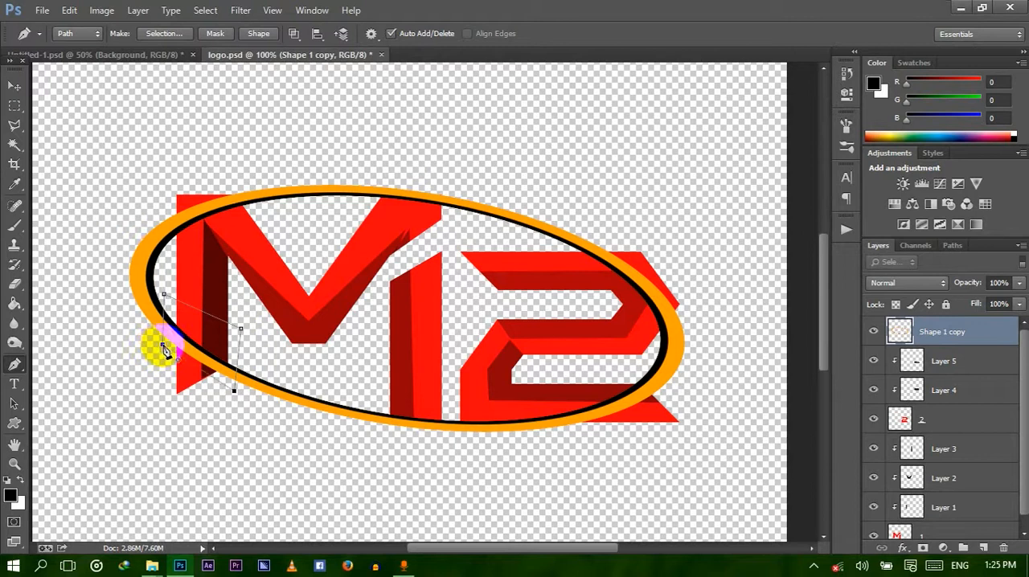
{"action": "right_click", "coordinate": [196, 339]}
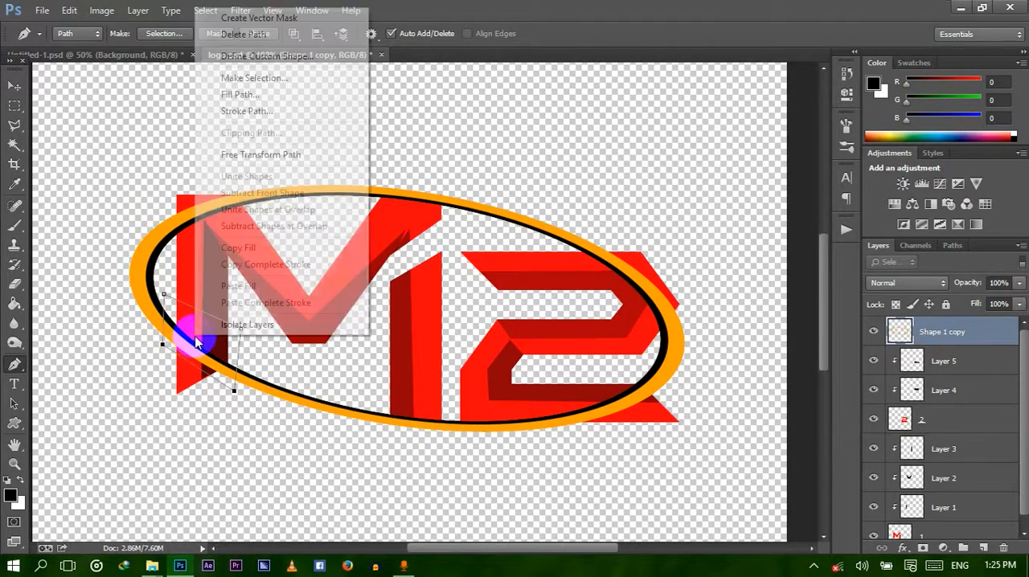
{"action": "left_click", "coordinate": [283, 84]}
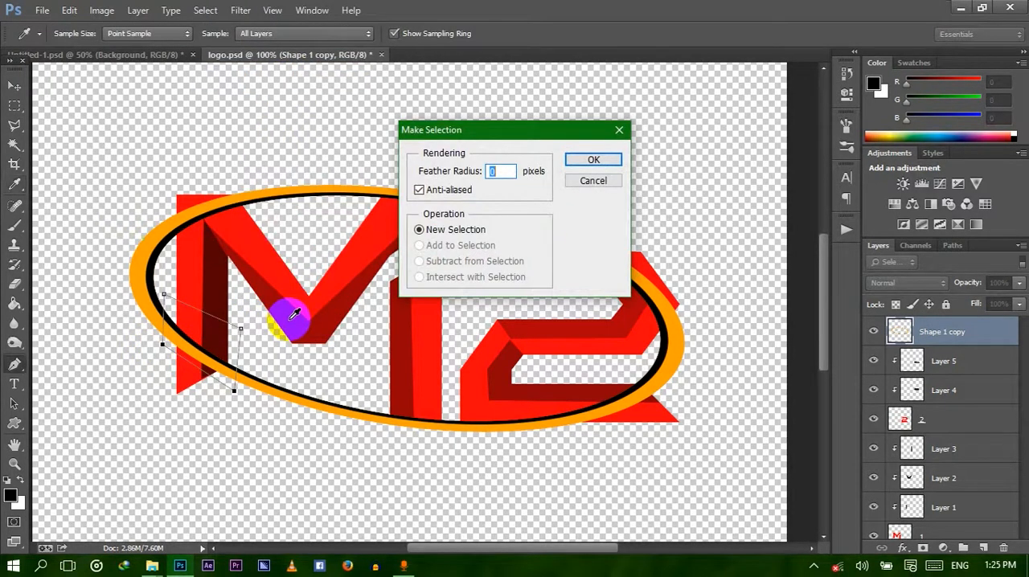
{"action": "key", "text": "Return"}
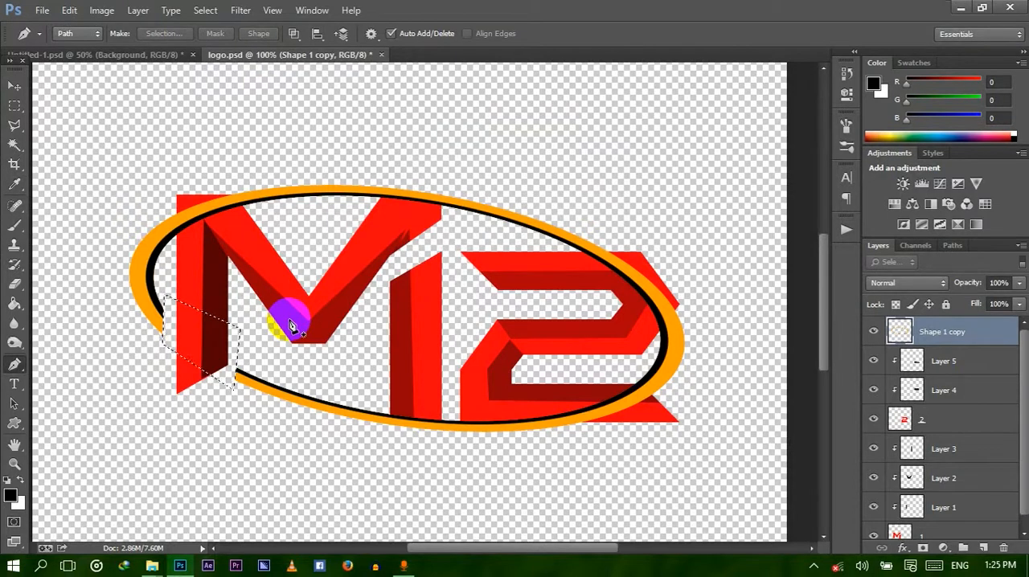
{"action": "key", "text": "ctrl+d"}
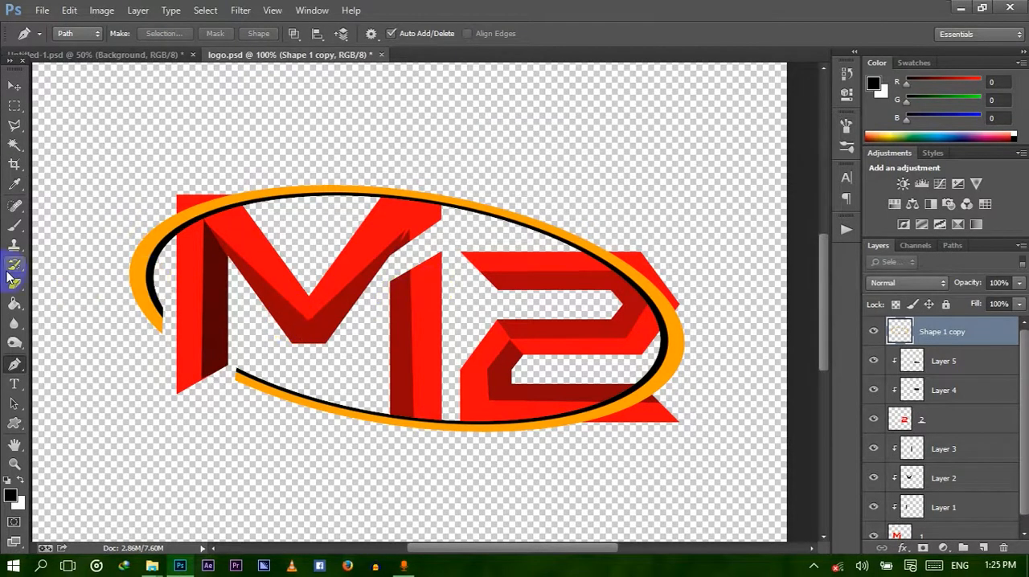
Cut the ring away over the M's upper right tip using a four-point Pen path made into a selection with 0 px feather.
{"action": "left_click", "coordinate": [357, 206]}
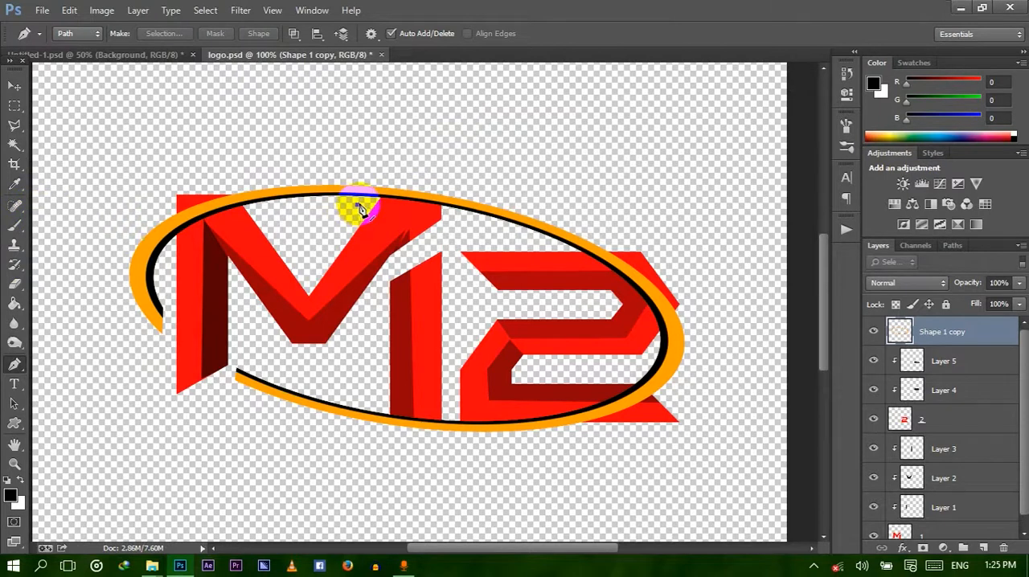
{"action": "left_click", "coordinate": [389, 174]}
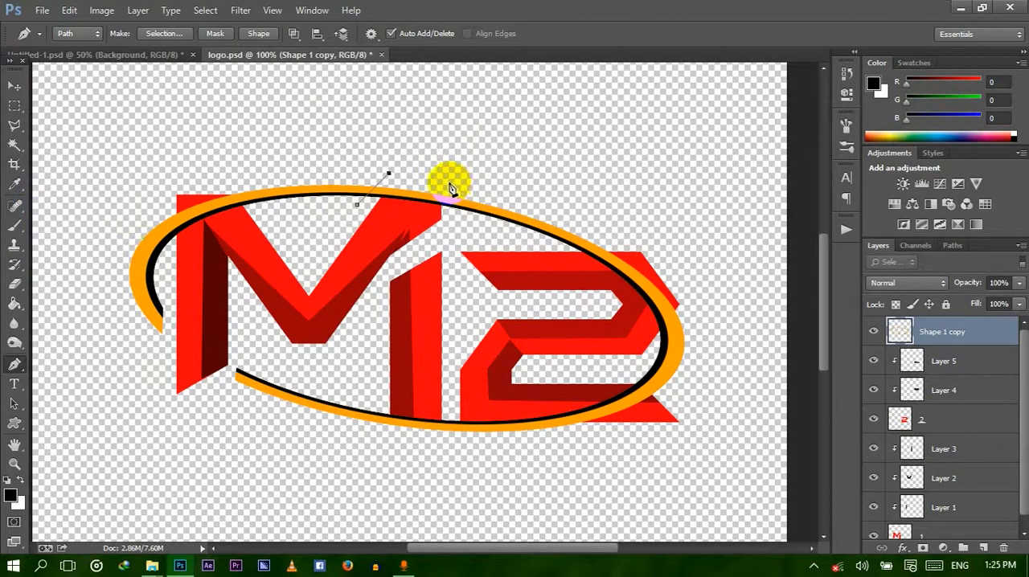
{"action": "left_click", "coordinate": [450, 184]}
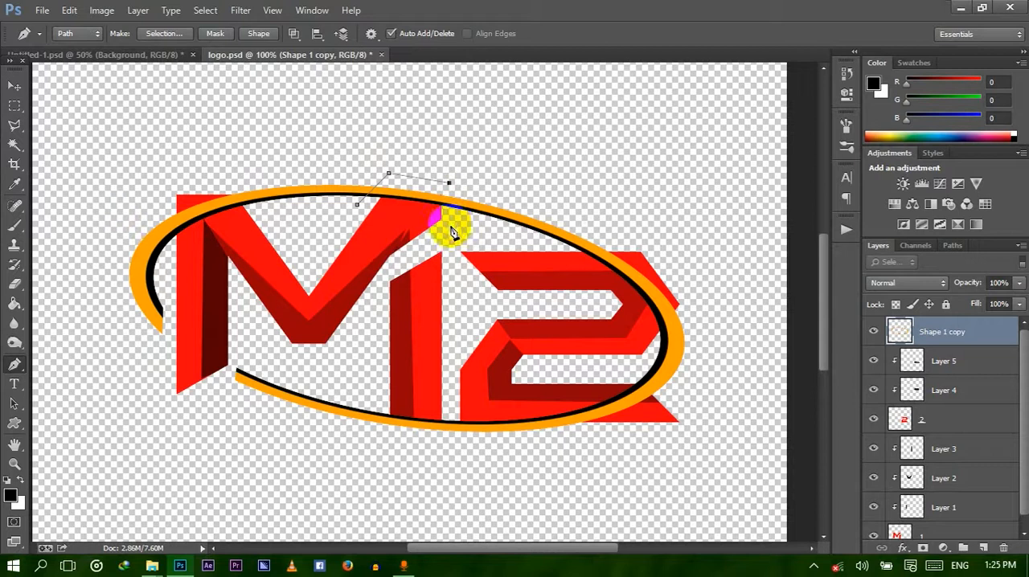
{"action": "left_click", "coordinate": [451, 228]}
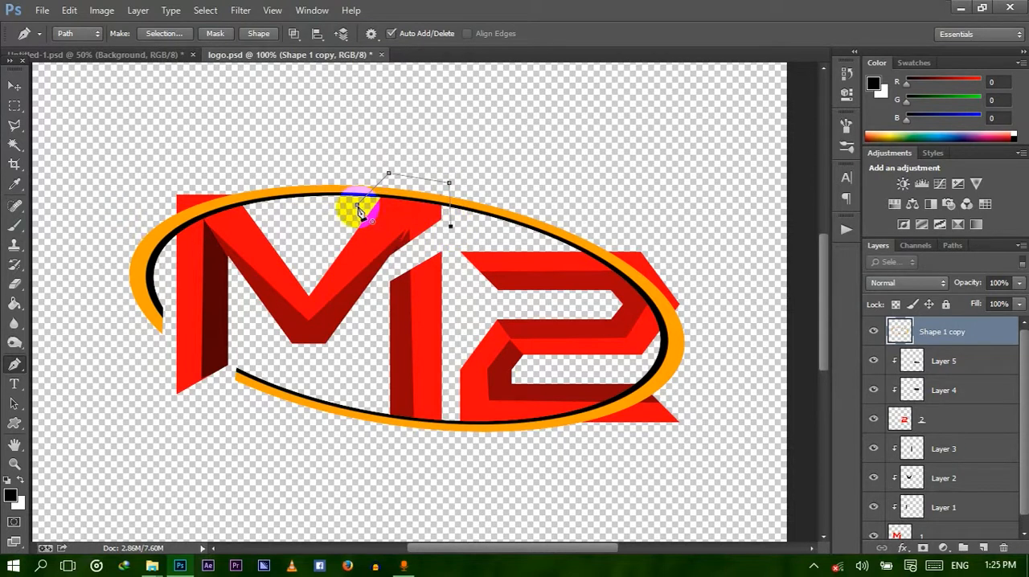
{"action": "left_click", "coordinate": [358, 206]}
{"action": "right_click", "coordinate": [391, 207]}
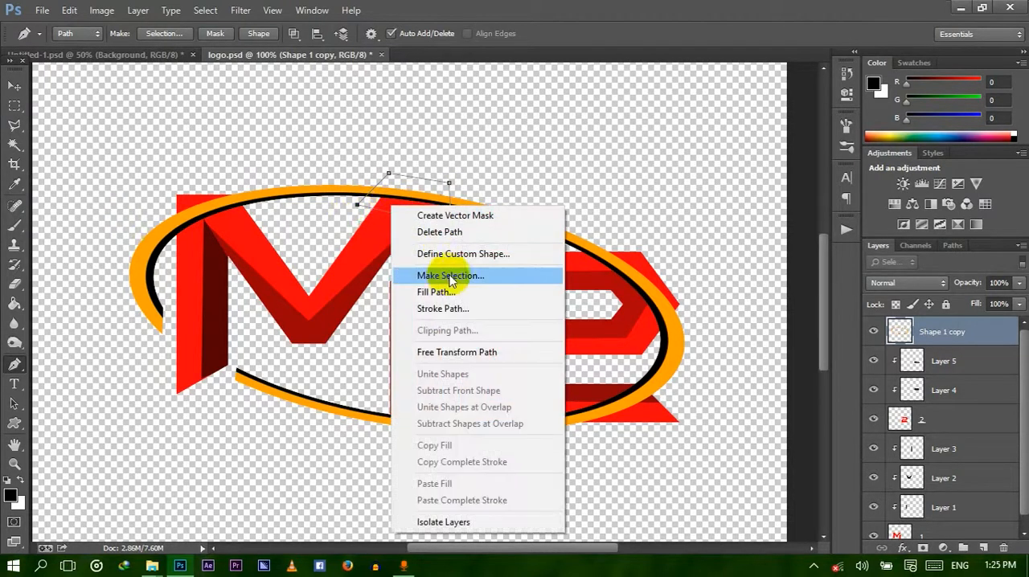
{"action": "left_click", "coordinate": [447, 277]}
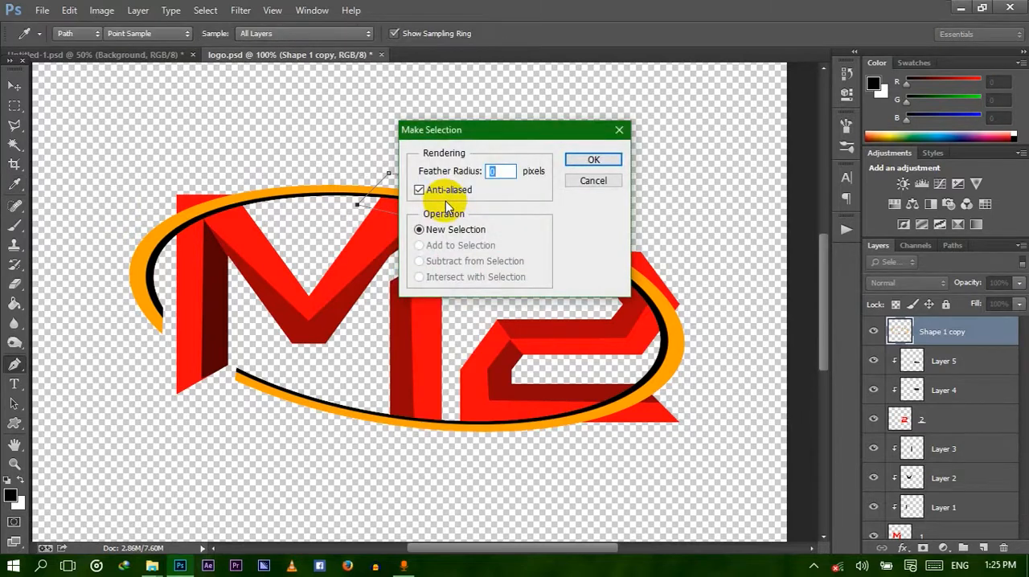
{"action": "key", "text": "Return"}
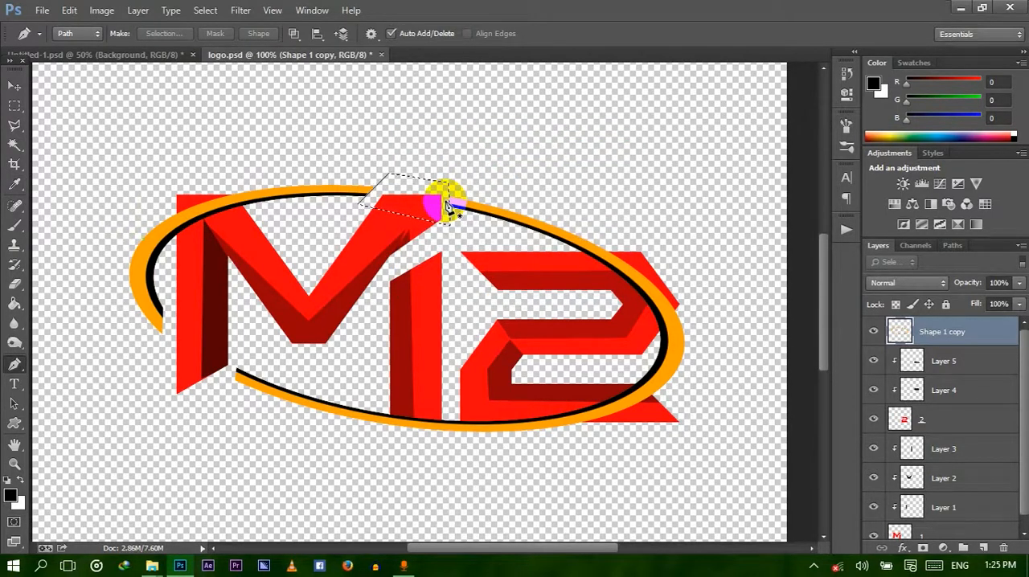
{"action": "key", "text": "ctrl+d"}
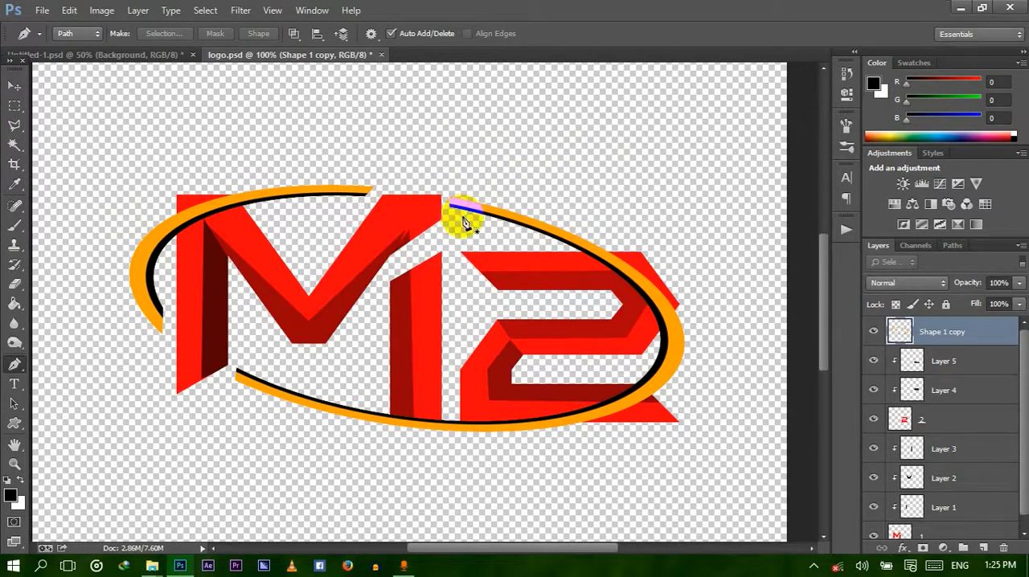
Outline the ring section crossing the 2's base with a closed four-point Pen path.
{"action": "left_click", "coordinate": [643, 369]}
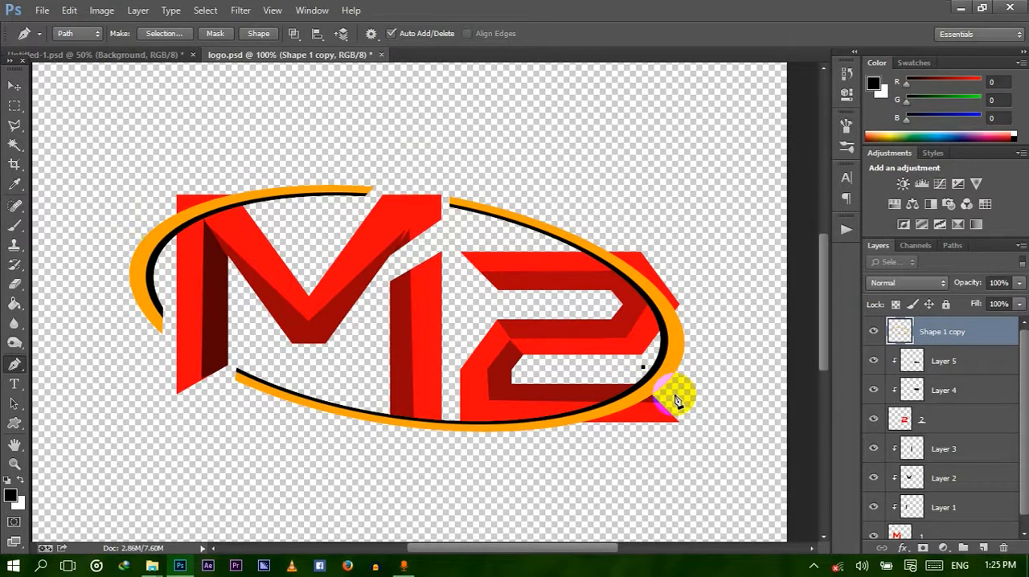
{"action": "left_click", "coordinate": [676, 395]}
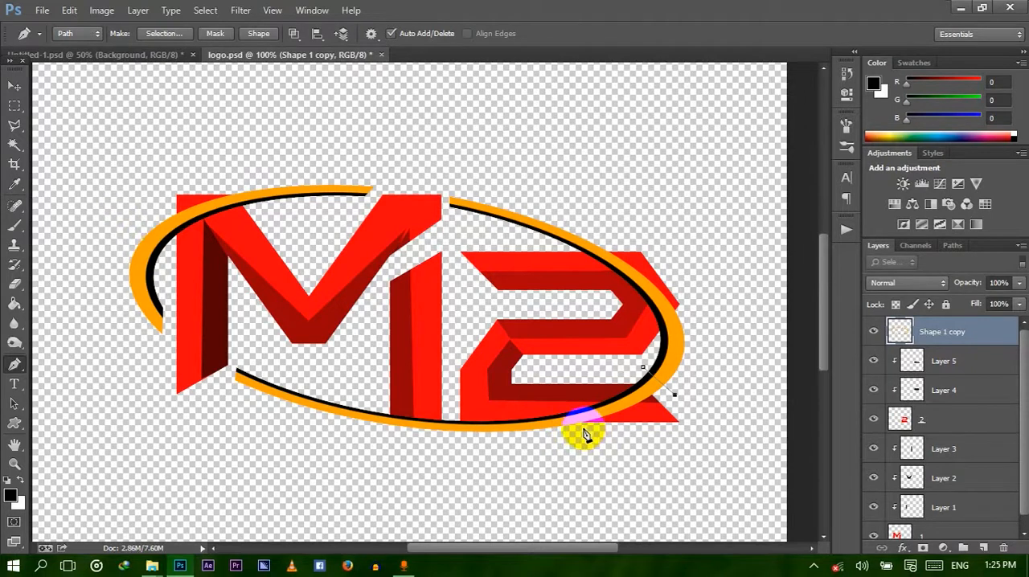
{"action": "left_click_drag", "start_coordinate": [584, 430], "coordinate": [511, 429]}
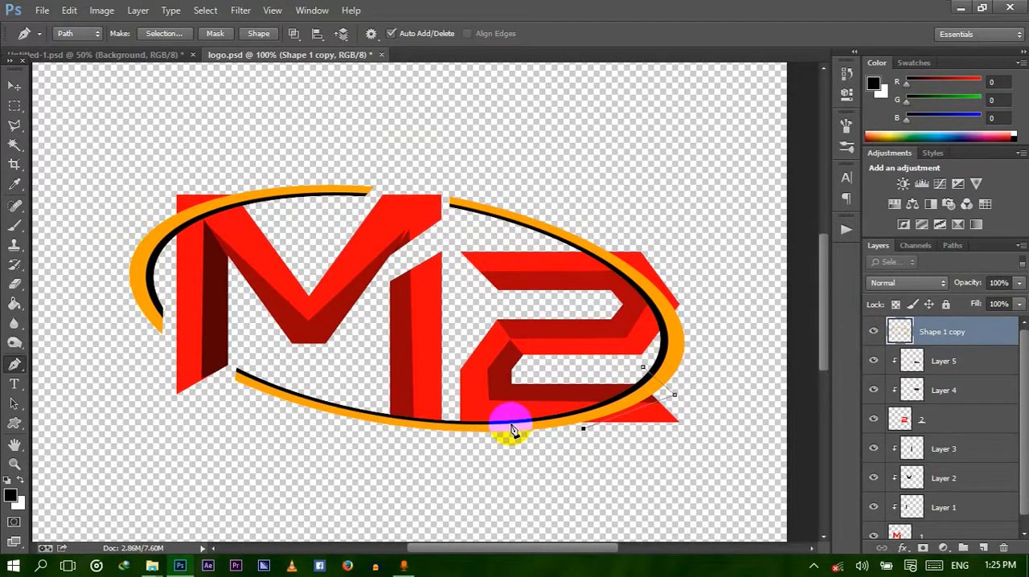
{"action": "left_click", "coordinate": [455, 423]}
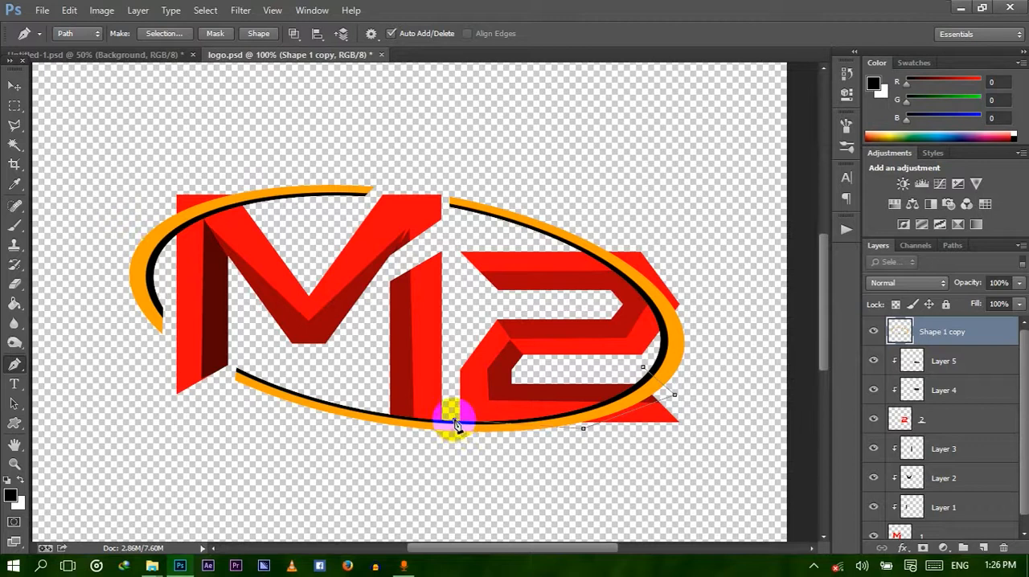
{"action": "left_click", "coordinate": [642, 366]}
{"action": "key", "text": "Return"}
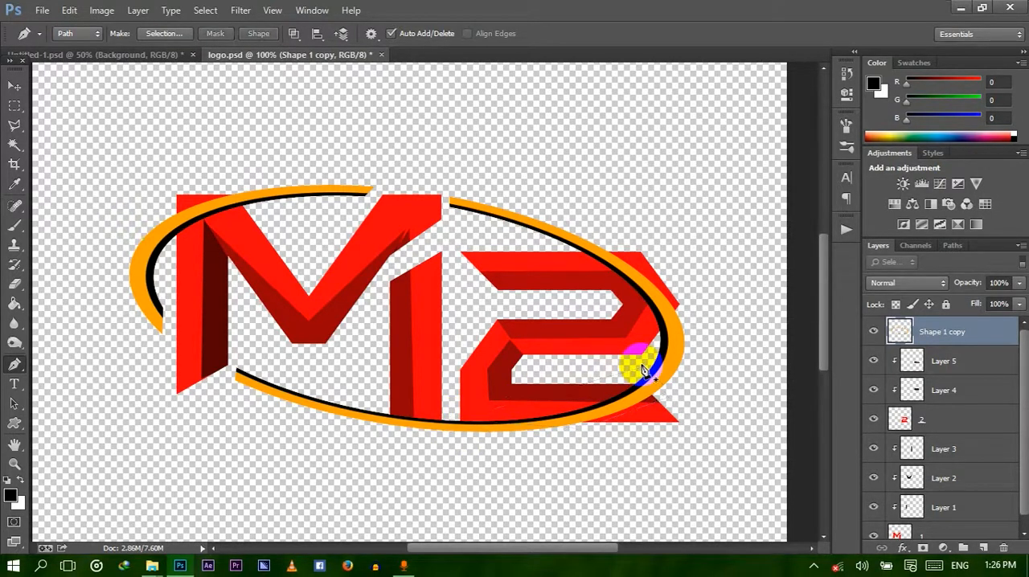
{"action": "key", "text": "ctrl+z"}
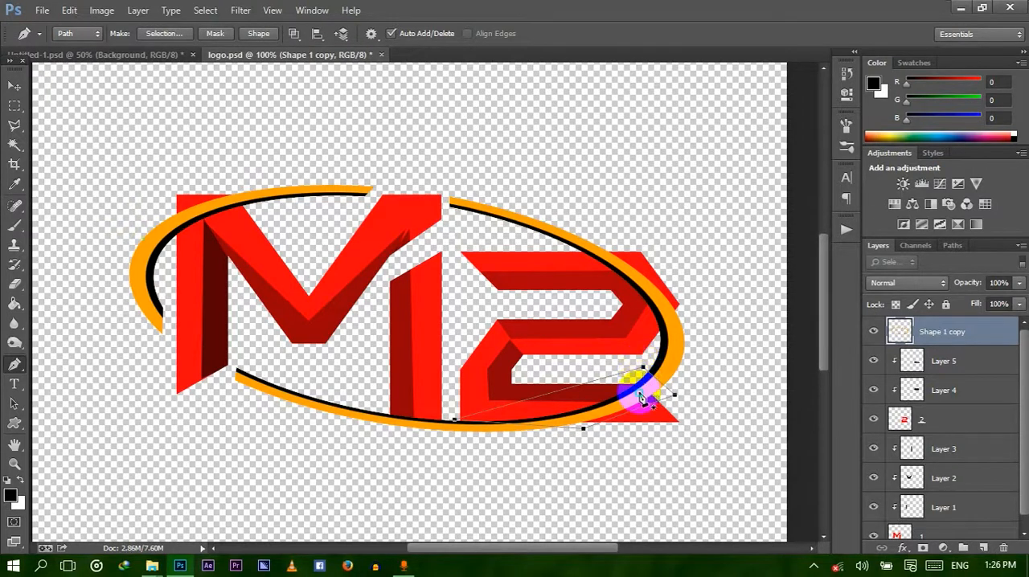
Make the path into a selection, delete the enclosed ring section from Shape 1 copy, and deselect.
{"action": "right_click", "coordinate": [644, 394]}
{"action": "left_click", "coordinate": [690, 135]}
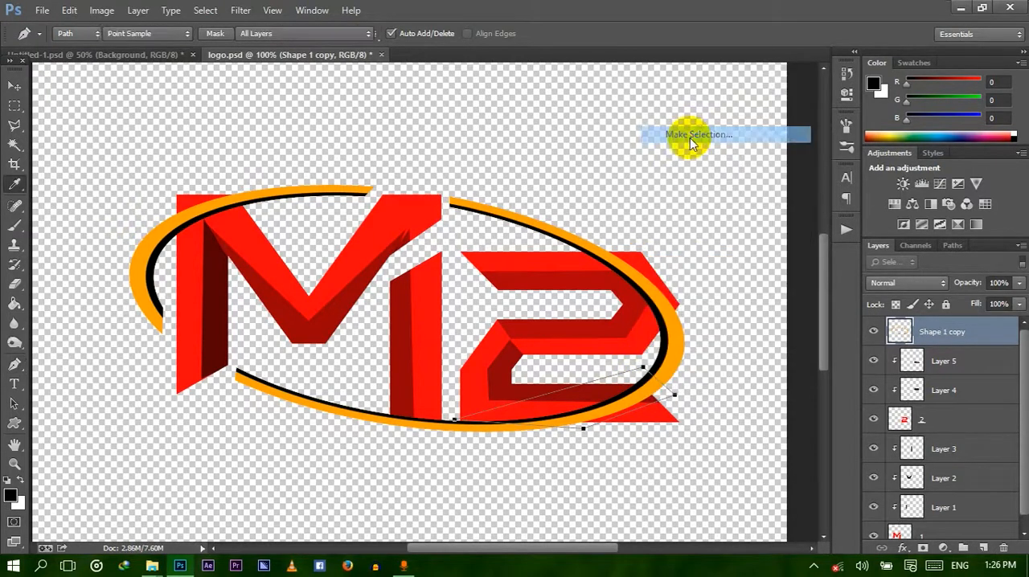
{"action": "key", "text": "Return"}
{"action": "key", "text": "Delete"}
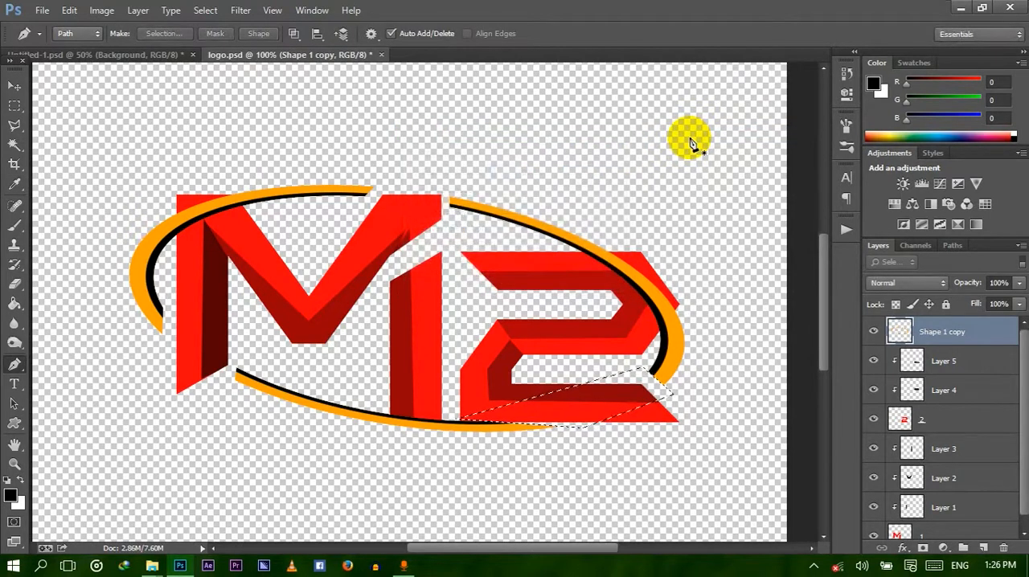
{"action": "key", "text": "ctrl+d"}
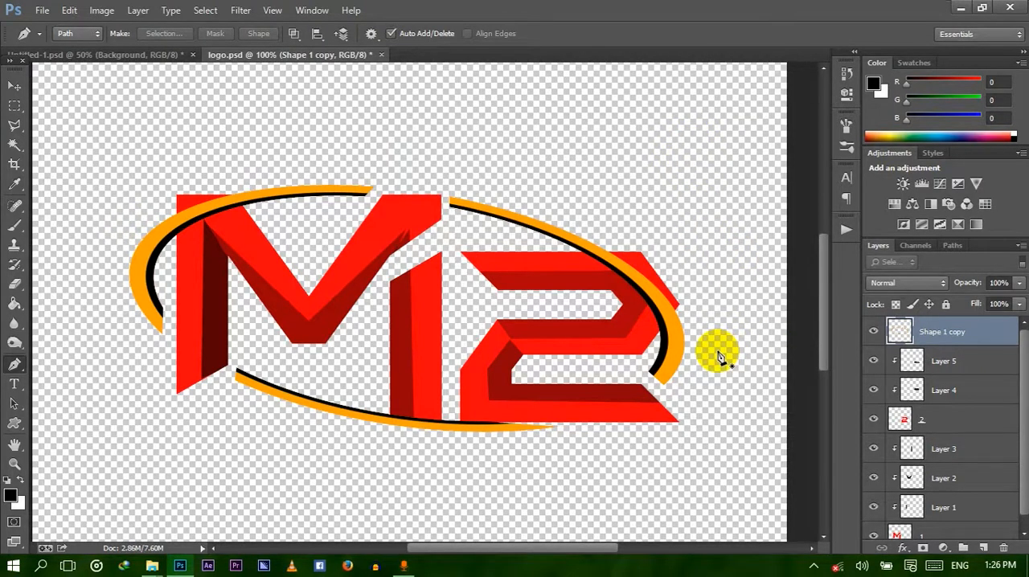
Compare the whole logo with the reference design in Untitled-1.psd, and return to logo.psd.
{"action": "scroll", "coordinate": [718, 356], "scroll_direction": "down", "scroll_amount": 4}
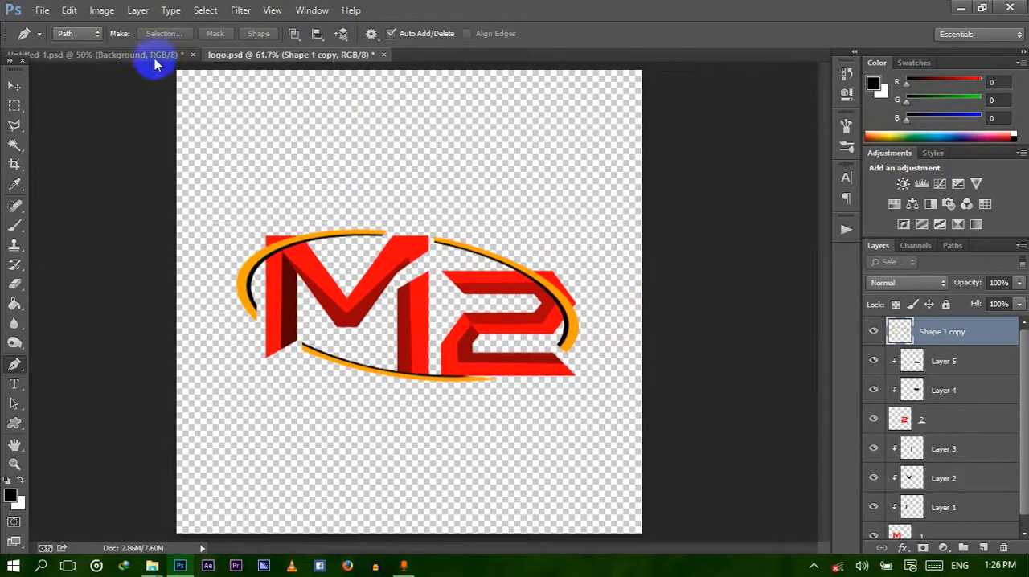
{"action": "left_click", "coordinate": [155, 57]}
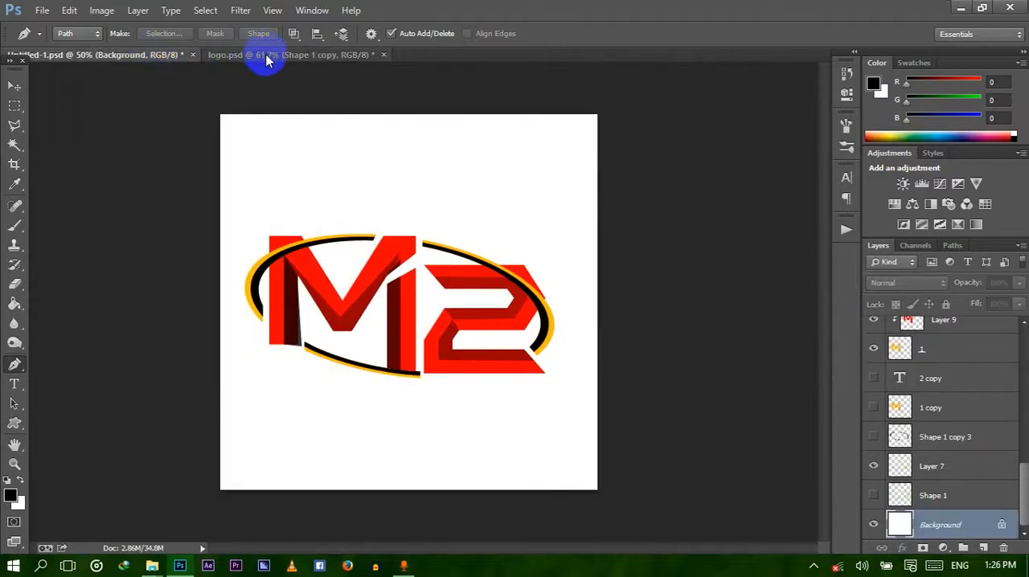
{"action": "left_click", "coordinate": [267, 57]}
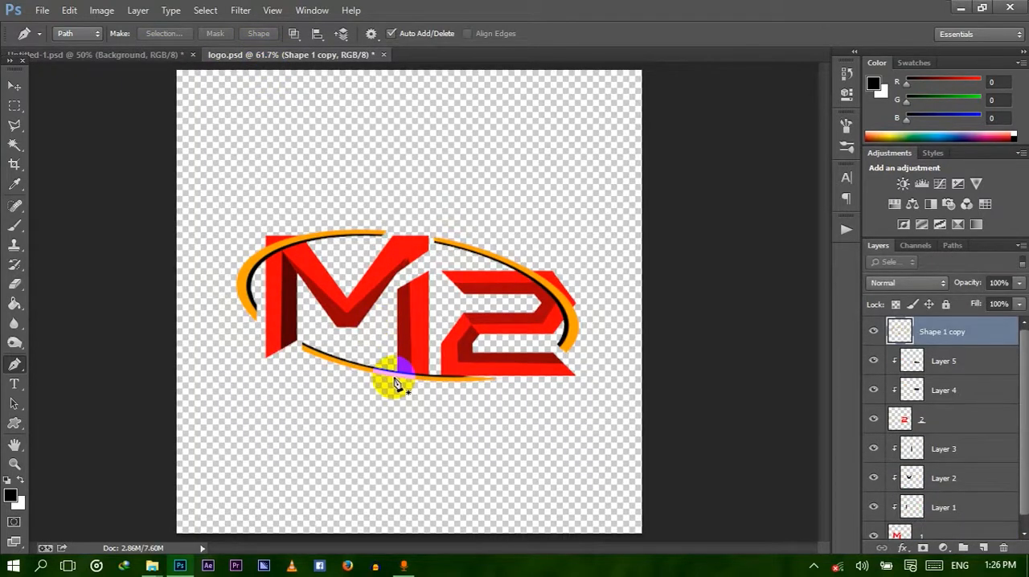
Load the red M on layer 1 as a selection.
{"action": "key", "text": "v"}
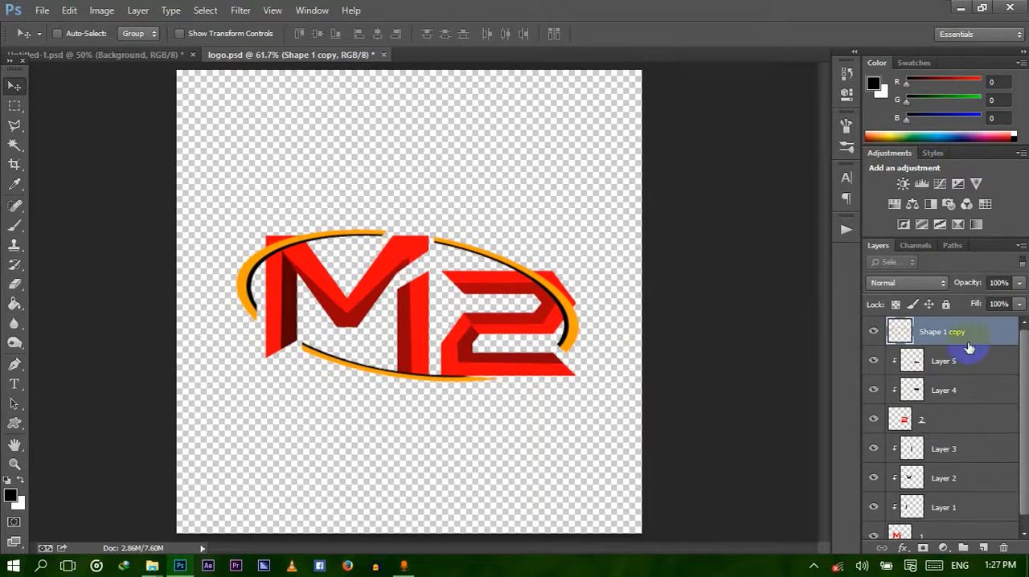
{"action": "left_click_drag", "start_coordinate": [1024, 356], "coordinate": [1019, 504]}
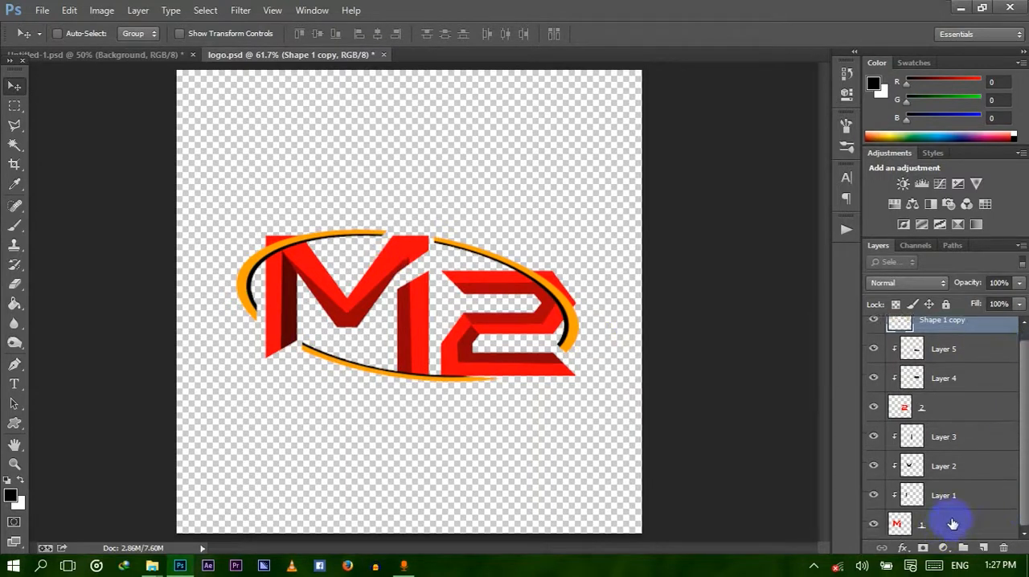
{"action": "left_click", "coordinate": [899, 524]}
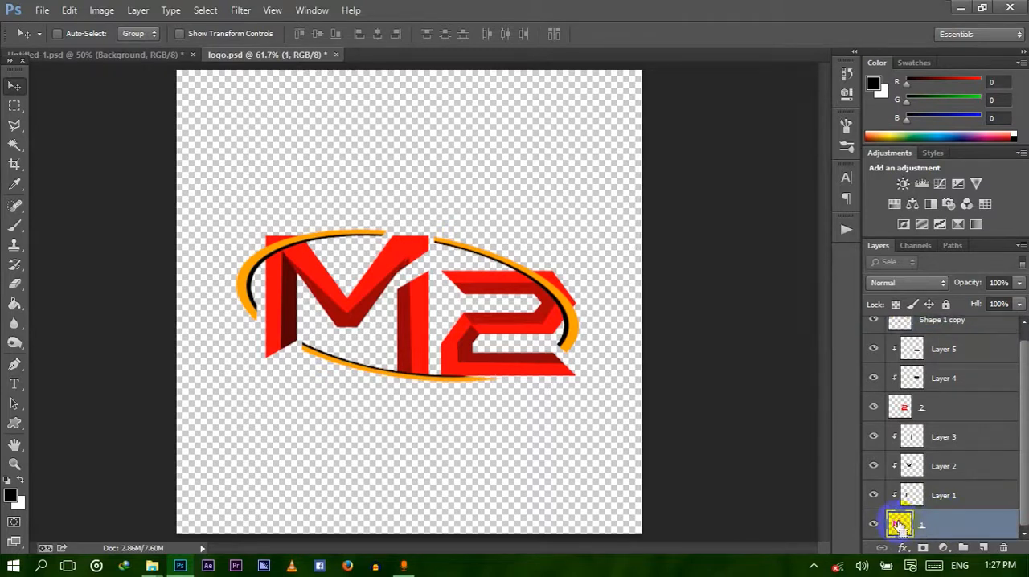
{"action": "left_click", "coordinate": [899, 523], "text": "ctrl"}
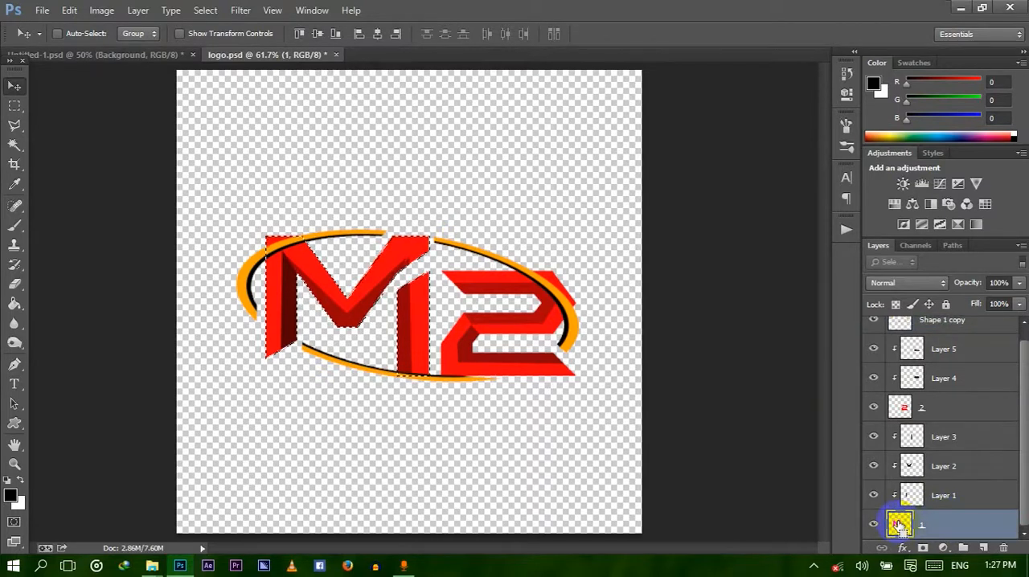
Fill the selected M with green #1ffe01 in Normal mode at 100% opacity, and deselect.
{"action": "left_click", "coordinate": [69, 10]}
{"action": "left_click", "coordinate": [110, 208]}
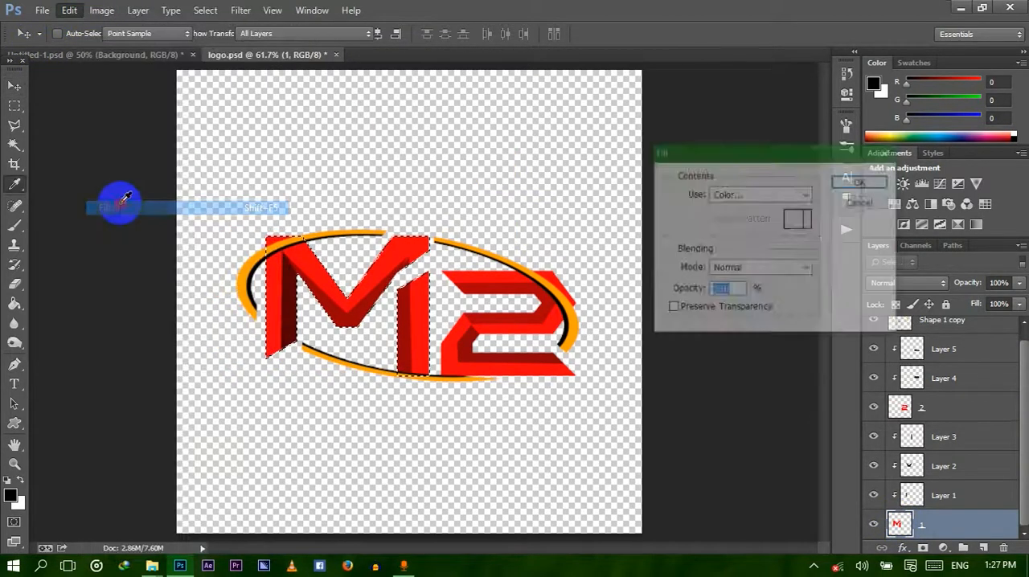
{"action": "left_click", "coordinate": [730, 194]}
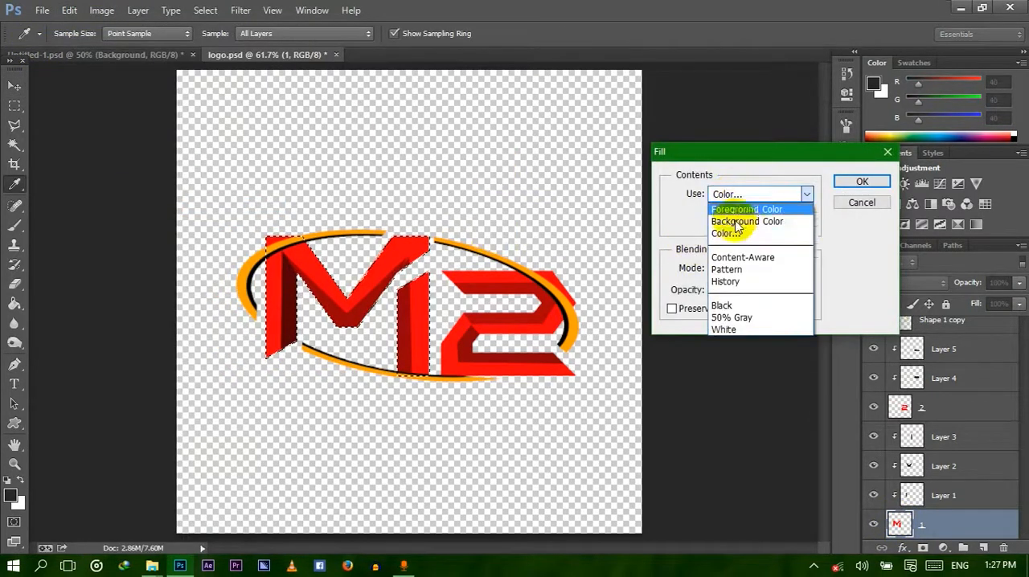
{"action": "left_click", "coordinate": [734, 234]}
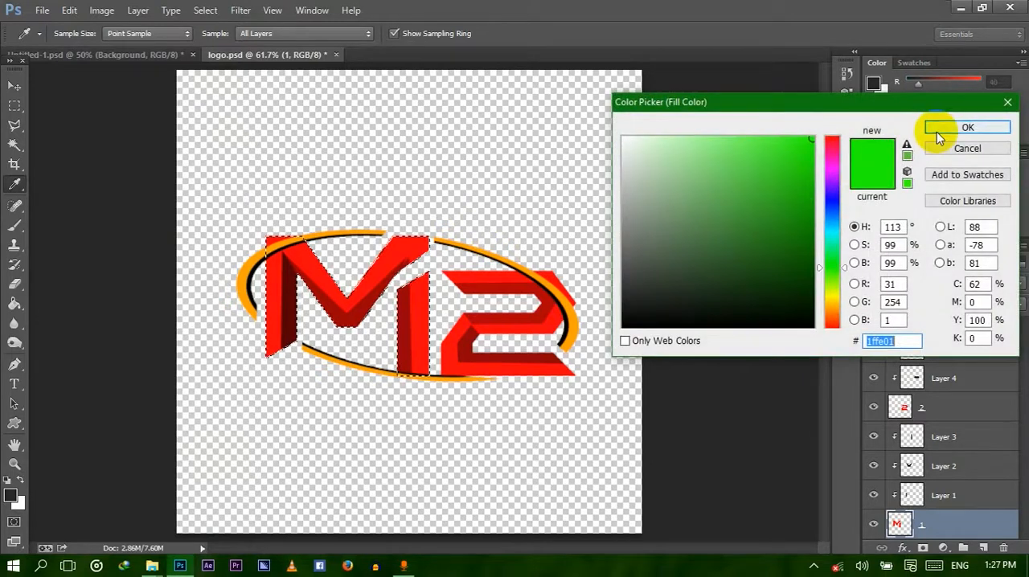
{"action": "left_click", "coordinate": [950, 129]}
{"action": "left_click", "coordinate": [862, 181]}
{"action": "key", "text": "v"}
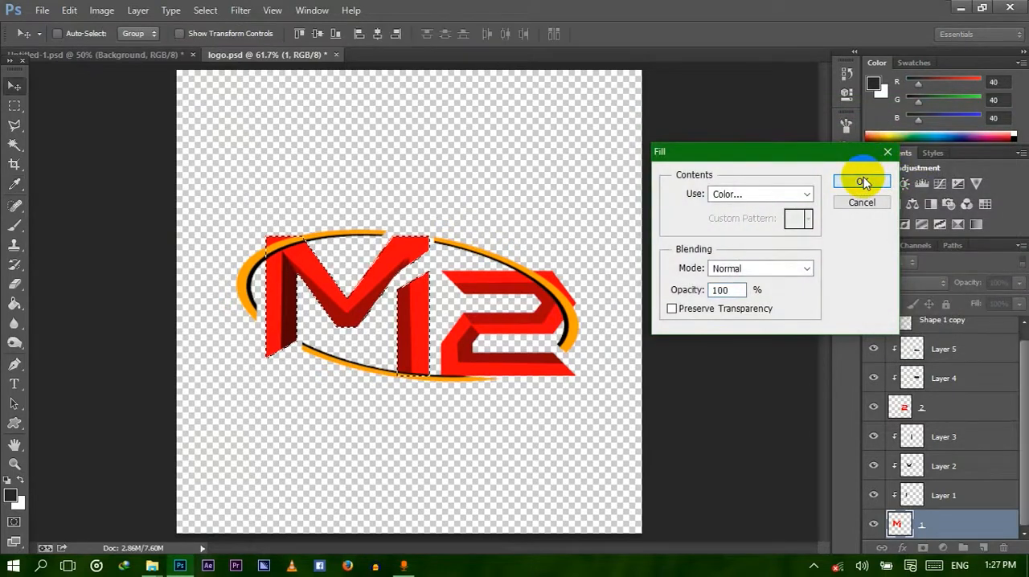
{"action": "key", "text": "ctrl+d"}
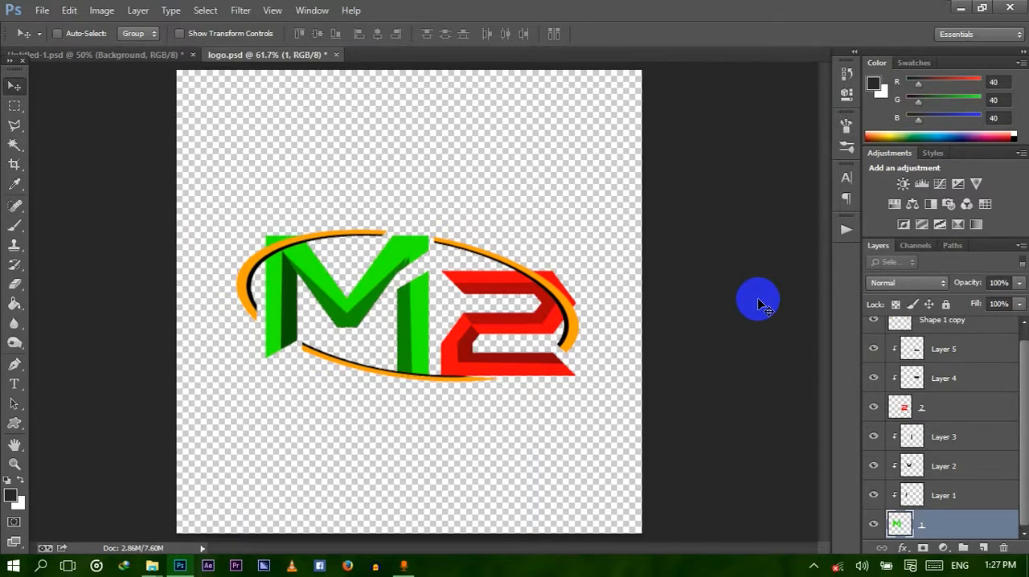
Select layer 2, which holds the red numeral.
{"action": "left_click", "coordinate": [969, 415]}
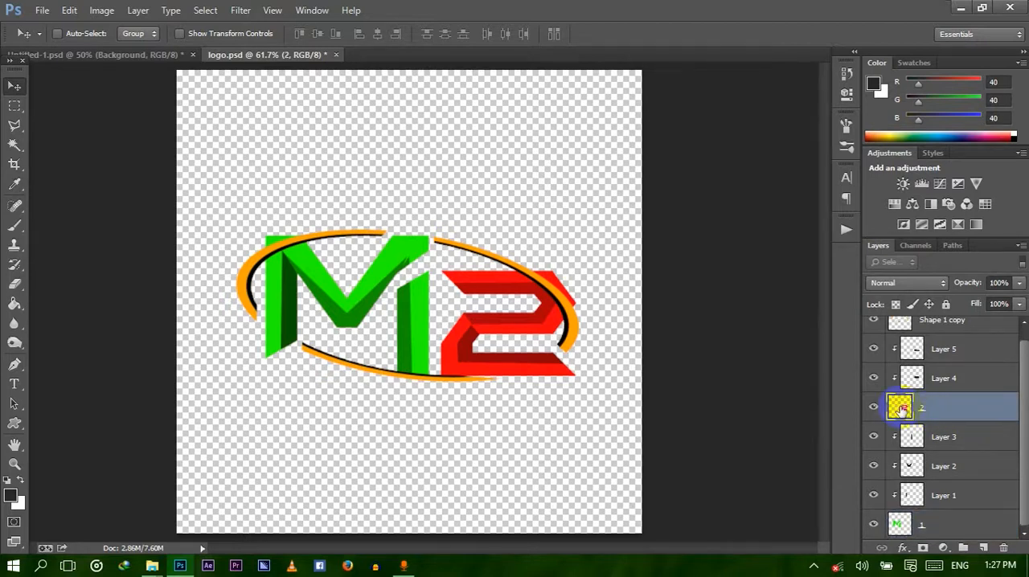